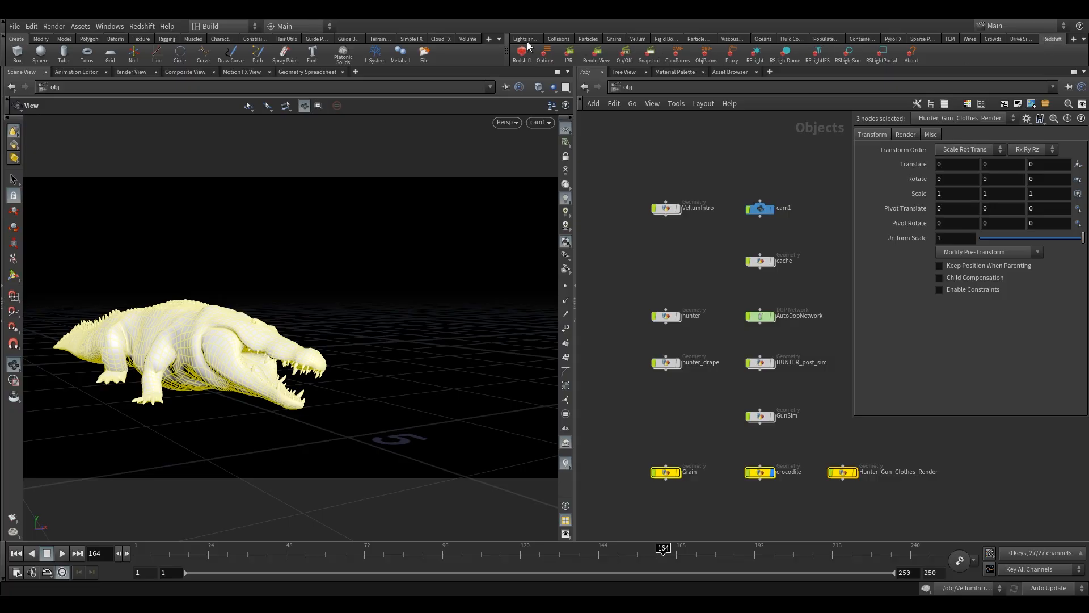
- Add Redshift object parameters to the three selected objects
{"action": "left_click", "coordinate": [707, 59]}
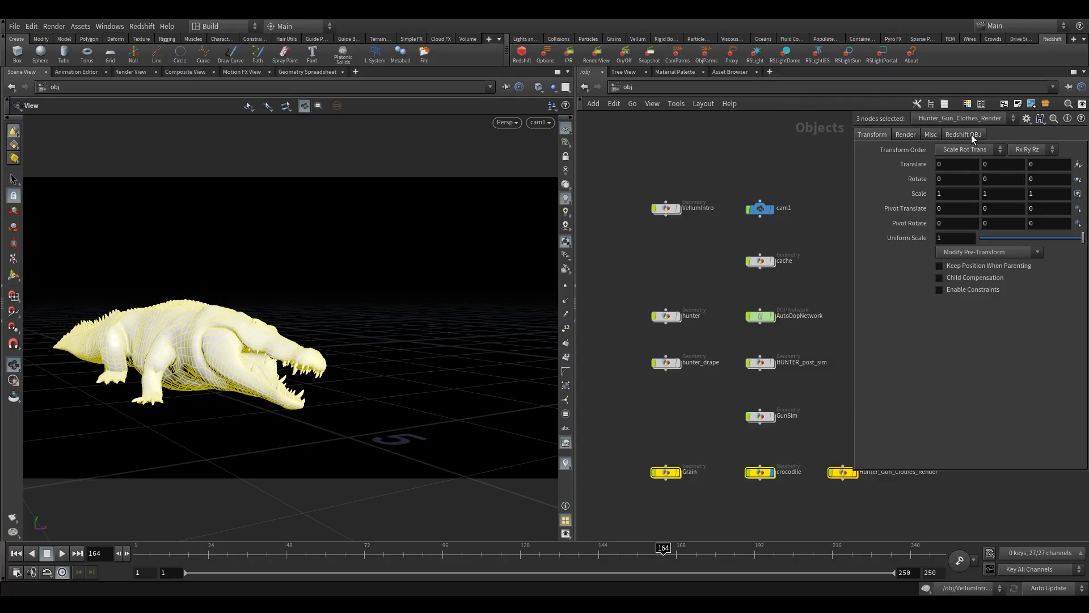
- Enable Render Object as Particles in the Grain object's Redshift particle settings
{"action": "left_click_drag", "start_coordinate": [653, 426], "coordinate": [749, 499]}
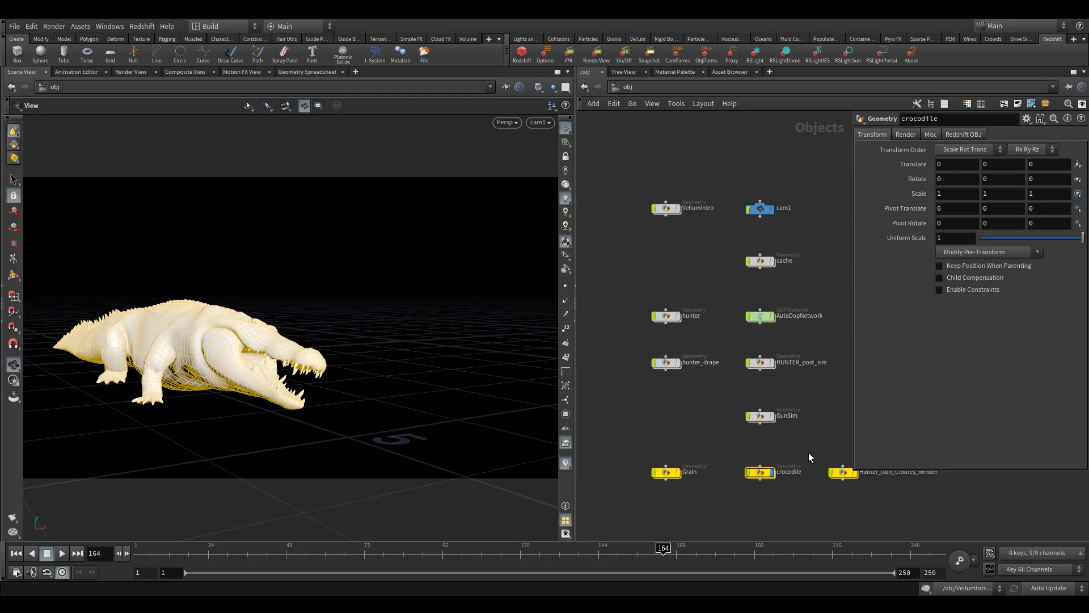
{"action": "left_click_drag", "start_coordinate": [828, 452], "coordinate": [842, 485]}
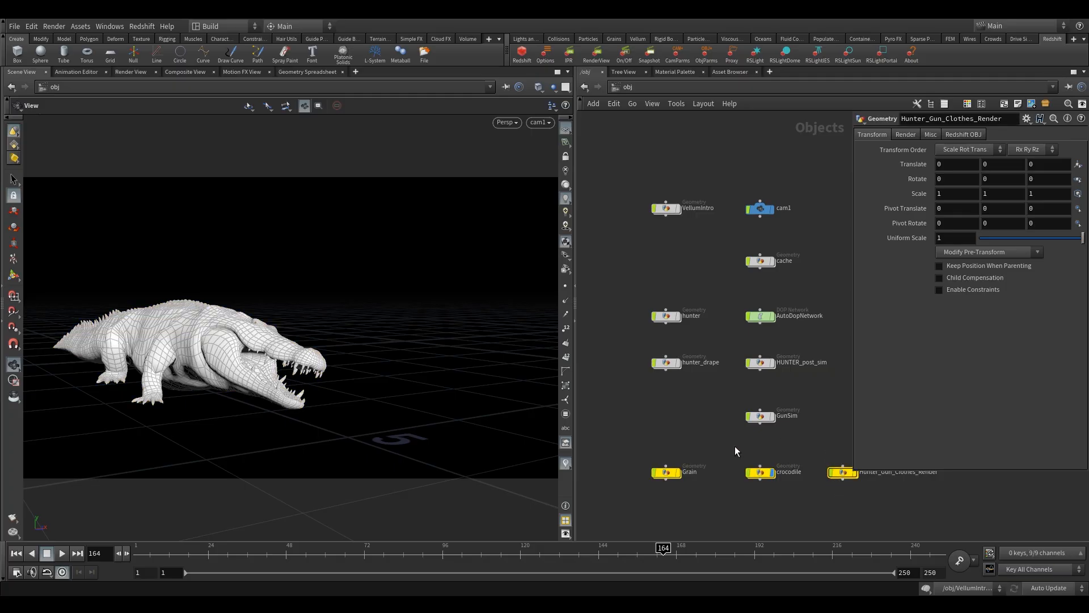
{"action": "mouse_move", "coordinate": [768, 499]}
{"action": "left_mouse_down"}
{"action": "mouse_move", "coordinate": [747, 485]}
{"action": "mouse_move", "coordinate": [764, 495]}
{"action": "left_mouse_up"}
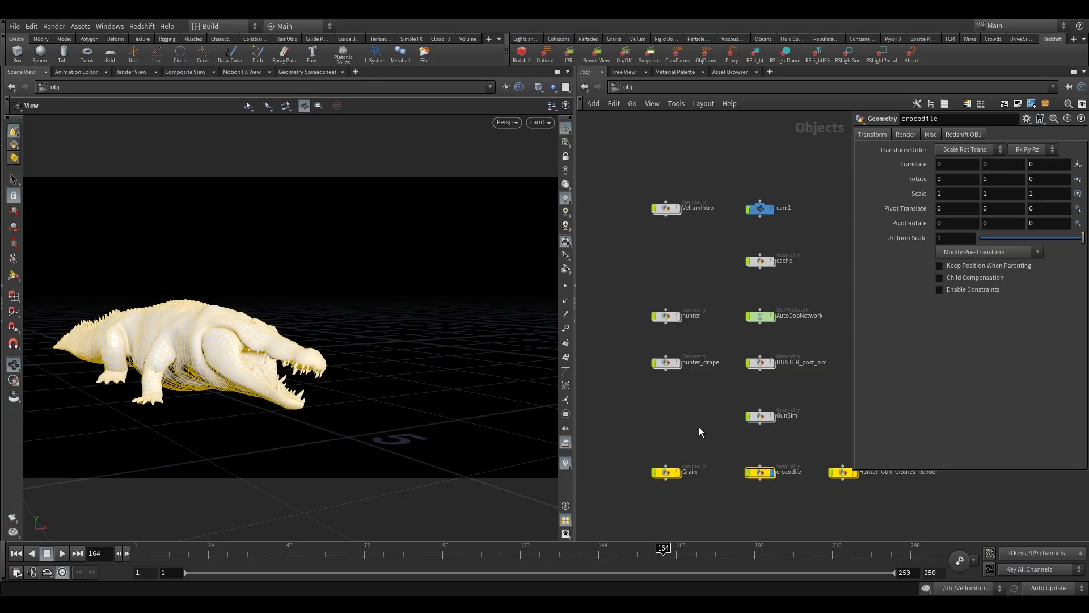
{"action": "left_click_drag", "start_coordinate": [812, 458], "coordinate": [840, 510]}
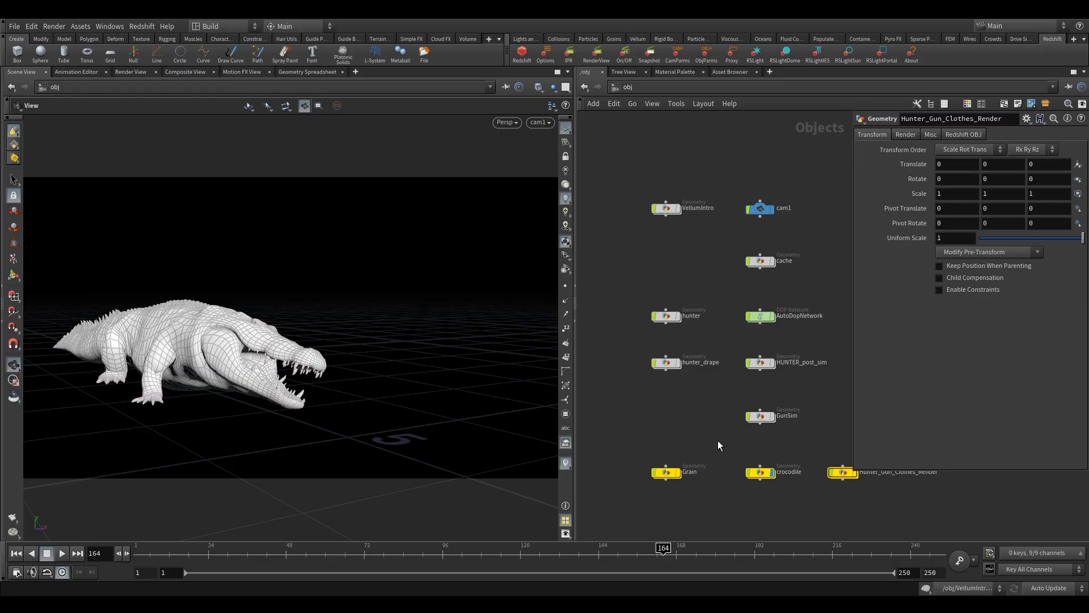
{"action": "left_click_drag", "start_coordinate": [717, 441], "coordinate": [767, 499]}
{"action": "left_click_drag", "start_coordinate": [649, 425], "coordinate": [697, 496]}
{"action": "left_click", "coordinate": [964, 134]}
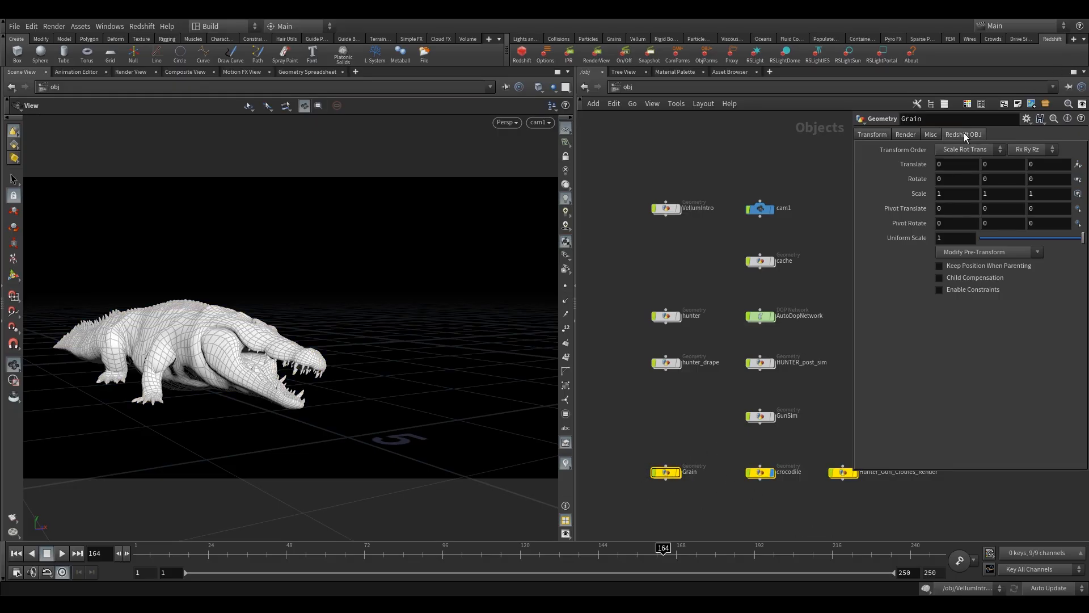
{"action": "left_click", "coordinate": [1043, 149]}
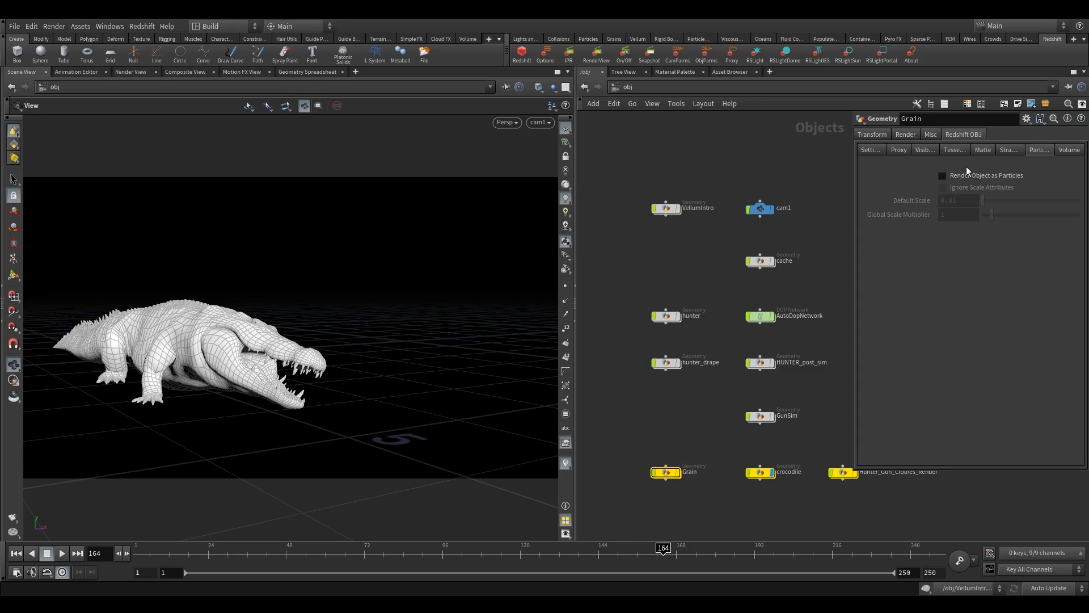
{"action": "left_click", "coordinate": [962, 174]}
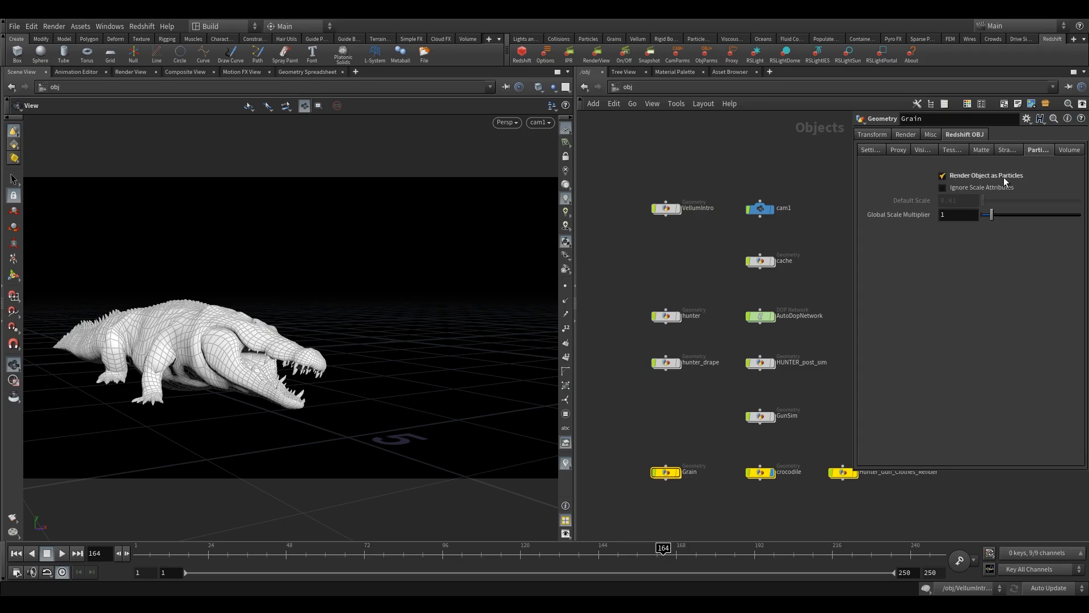
- Inside the Grain object, add a Delete node below the color node
{"action": "middle_click_drag", "start_coordinate": [621, 423], "coordinate": [625, 375]}
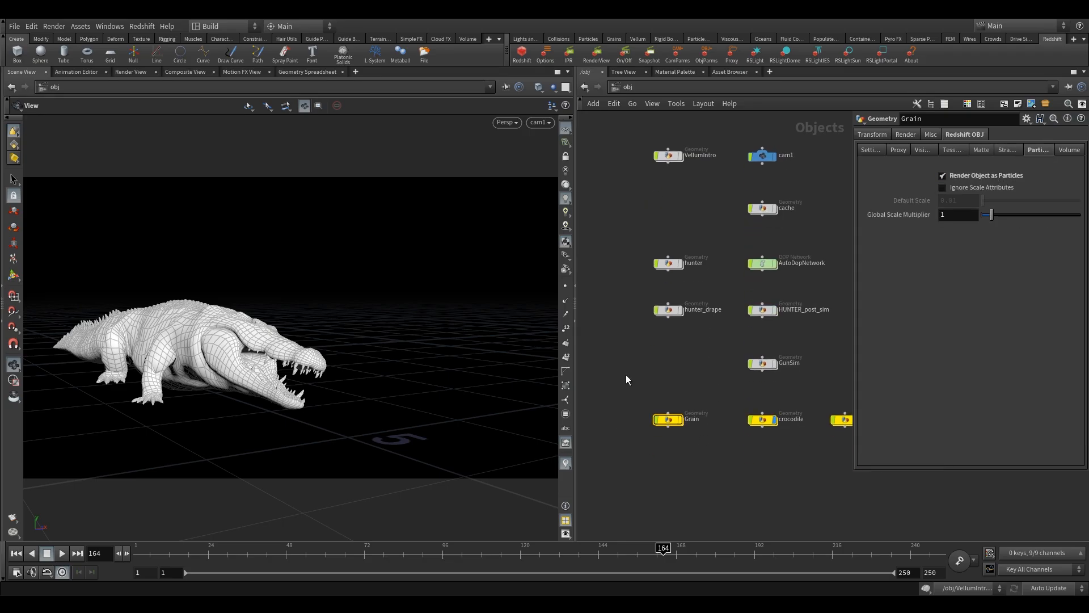
{"action": "double_click", "coordinate": [672, 420]}
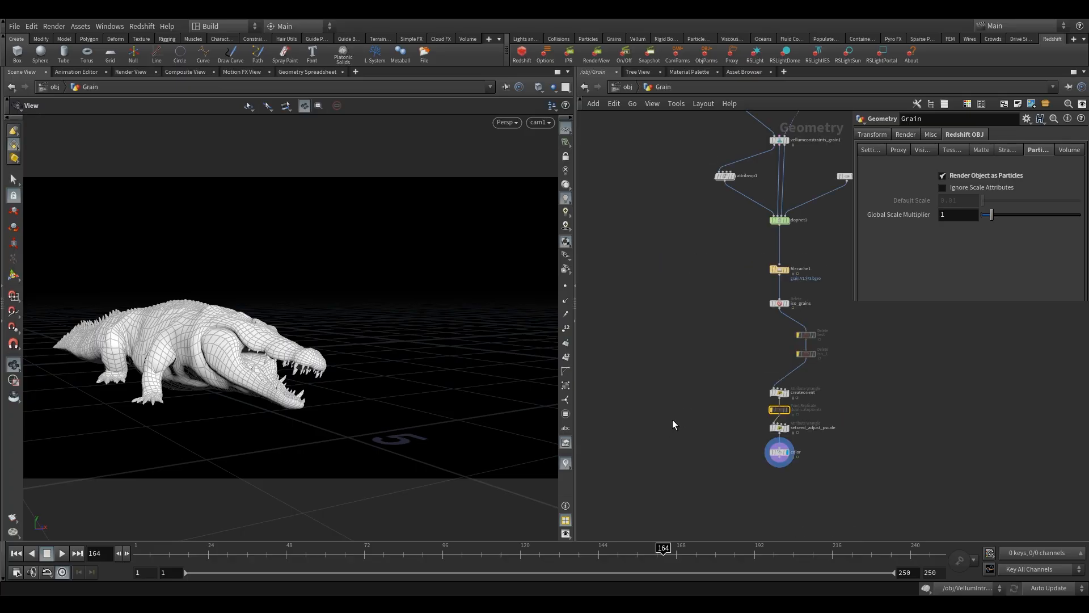
{"action": "middle_click_drag", "start_coordinate": [661, 395], "coordinate": [625, 379]}
{"action": "scroll", "coordinate": [653, 341], "scroll_direction": "up", "scroll_amount": 5}
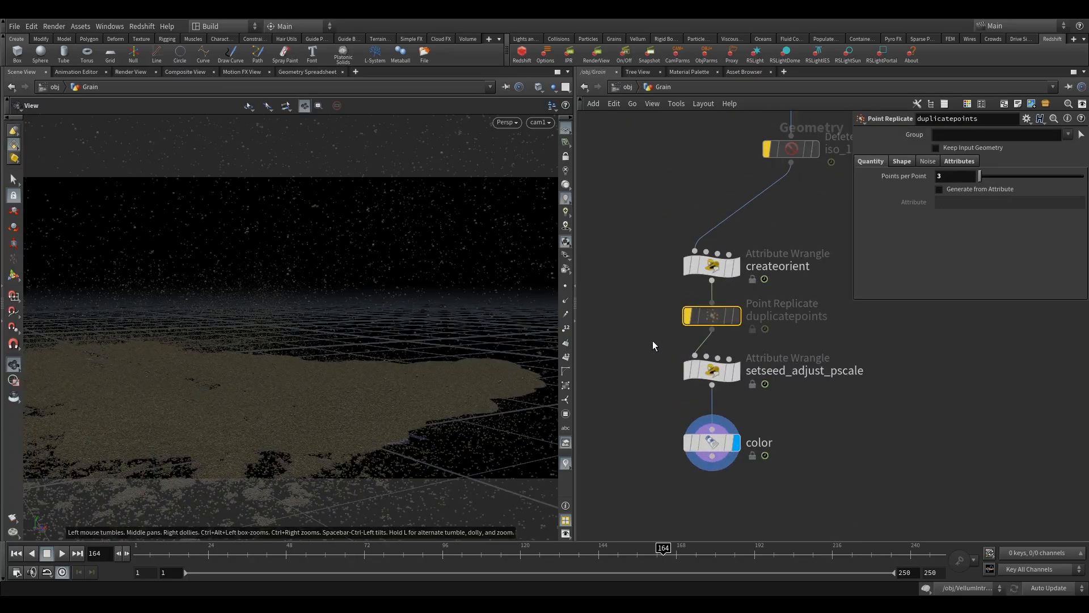
{"action": "left_click_drag", "start_coordinate": [723, 336], "coordinate": [723, 336]}
{"action": "middle_click_drag", "start_coordinate": [683, 476], "coordinate": [666, 362]}
{"action": "left_click_drag", "start_coordinate": [647, 318], "coordinate": [728, 376]}
{"action": "key", "text": "Tab"}
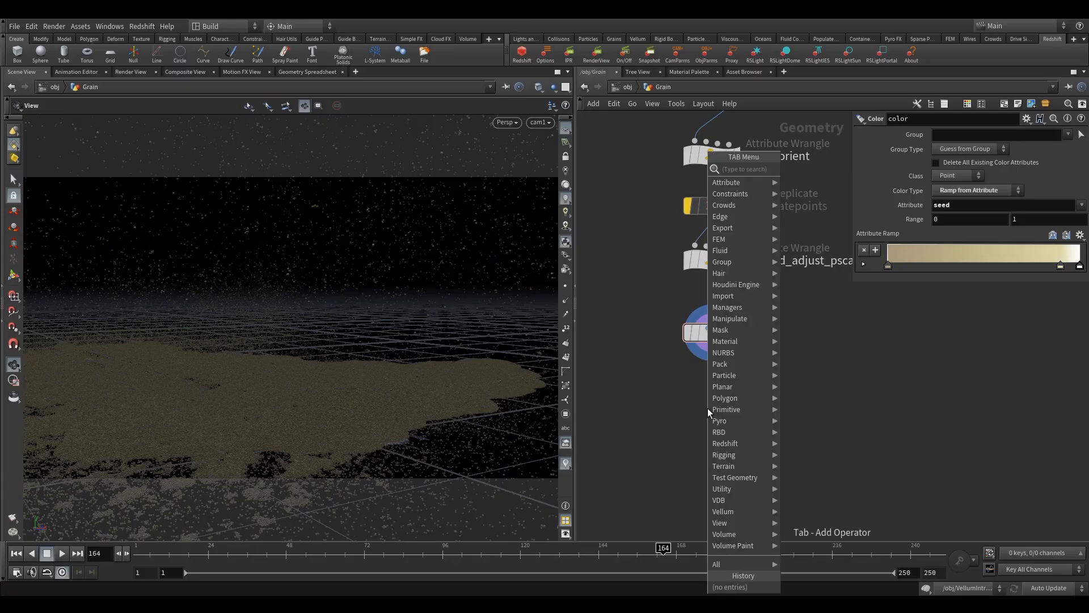
{"action": "type", "text": "d"}
{"action": "key", "text": "Return"}
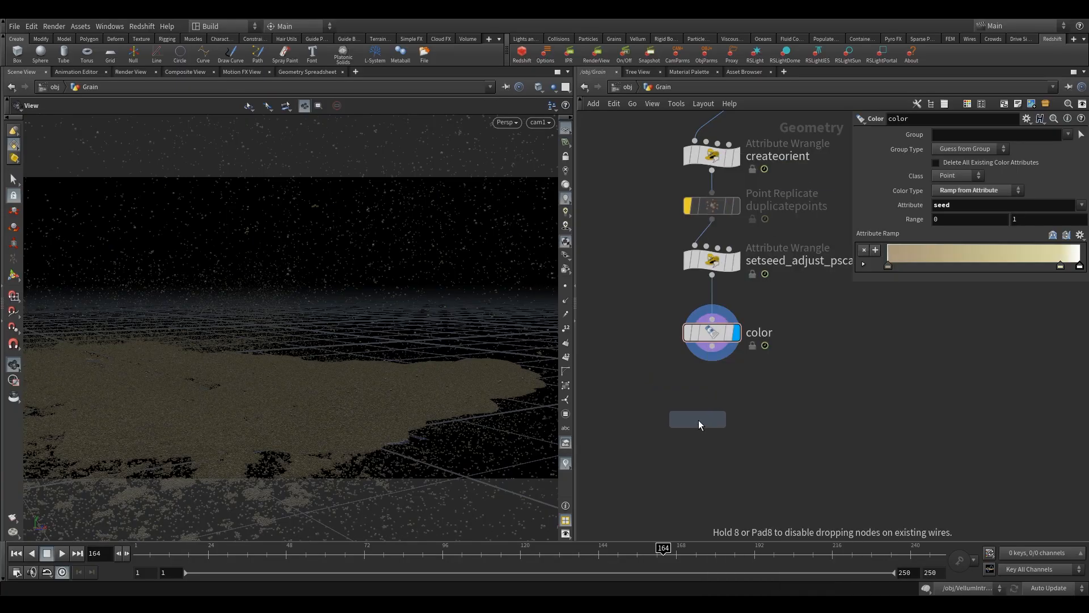
{"action": "left_click", "coordinate": [705, 421]}
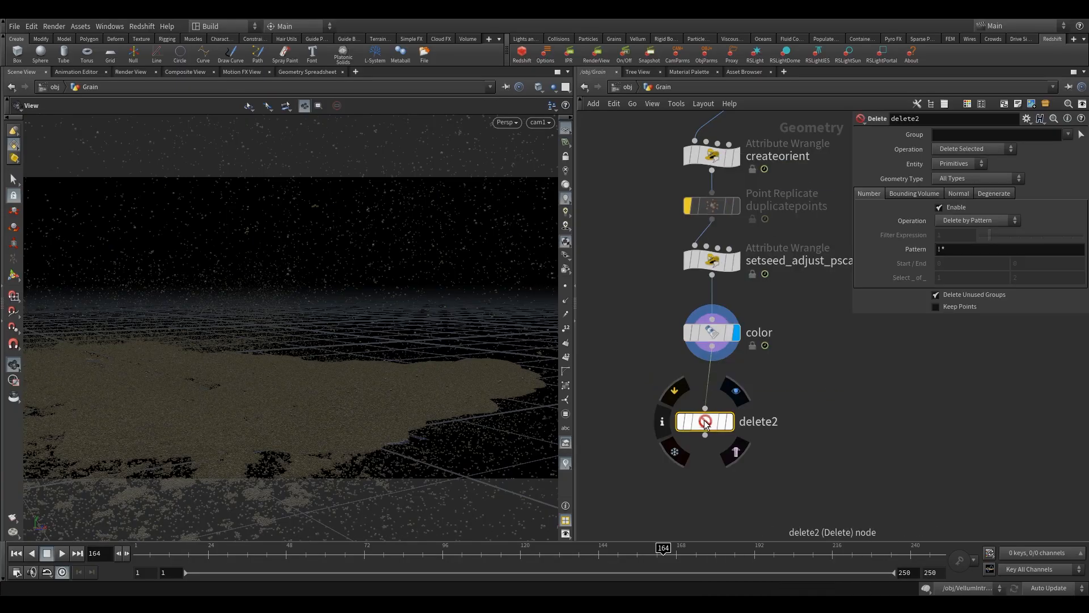
{"action": "left_click_drag", "start_coordinate": [709, 419], "coordinate": [715, 412]}
- Set the display flag on the delete2 node and color the node red
{"action": "left_click", "coordinate": [742, 384]}
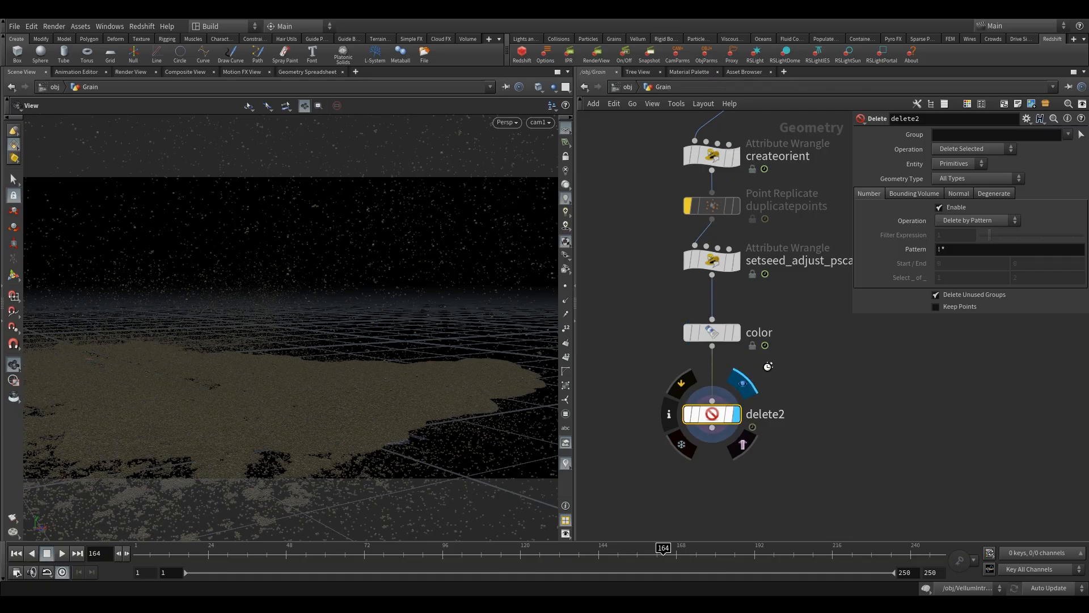
{"action": "middle_click_drag", "start_coordinate": [658, 387], "coordinate": [658, 435]}
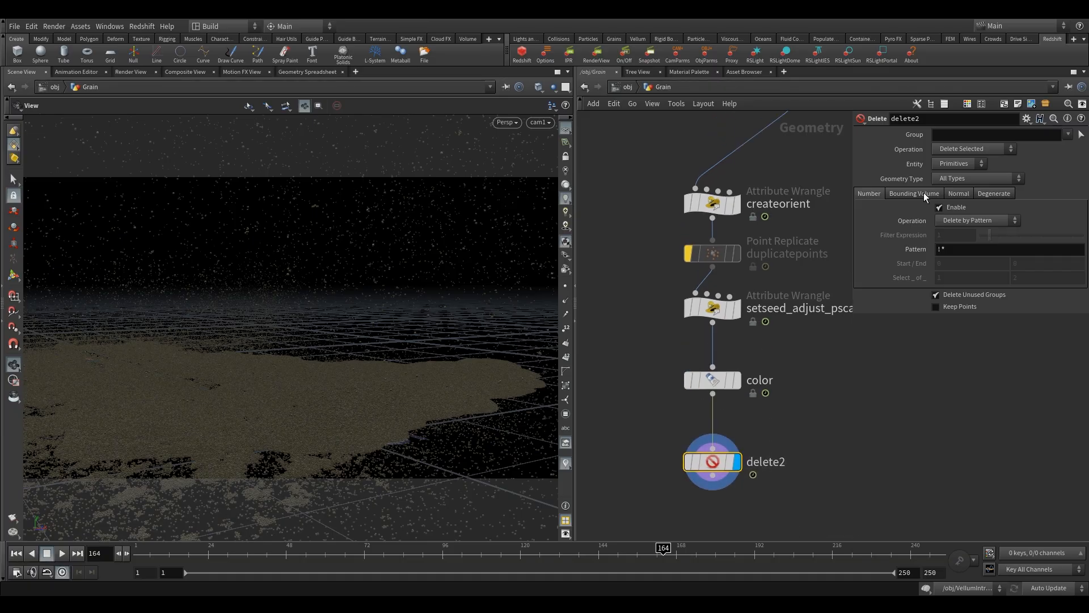
{"action": "left_click", "coordinate": [714, 254]}
{"action": "key", "text": "c"}
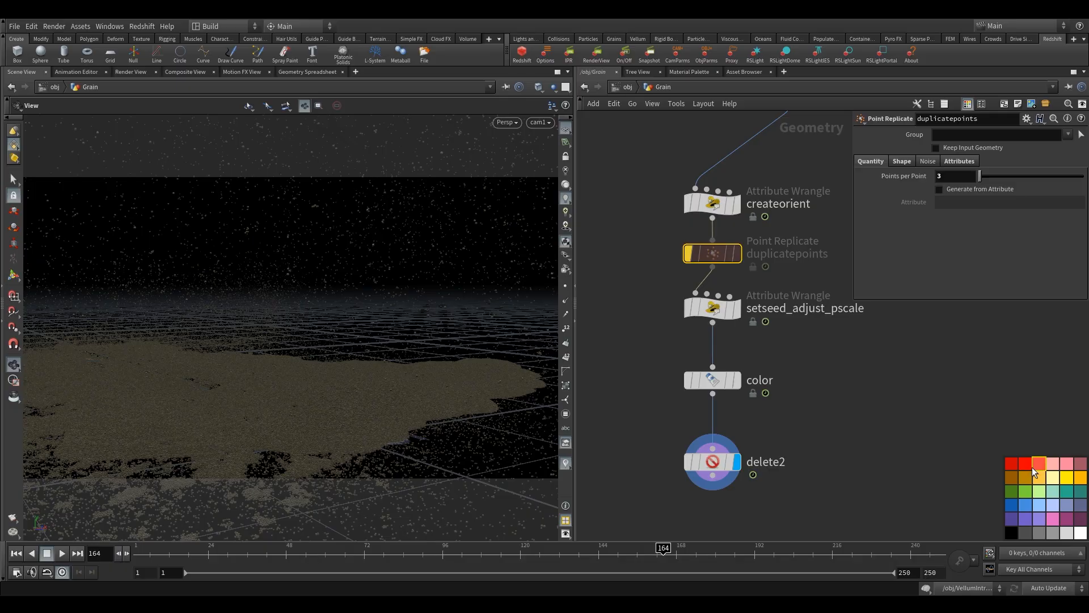
{"action": "left_click", "coordinate": [713, 461]}
{"action": "key", "text": "c"}
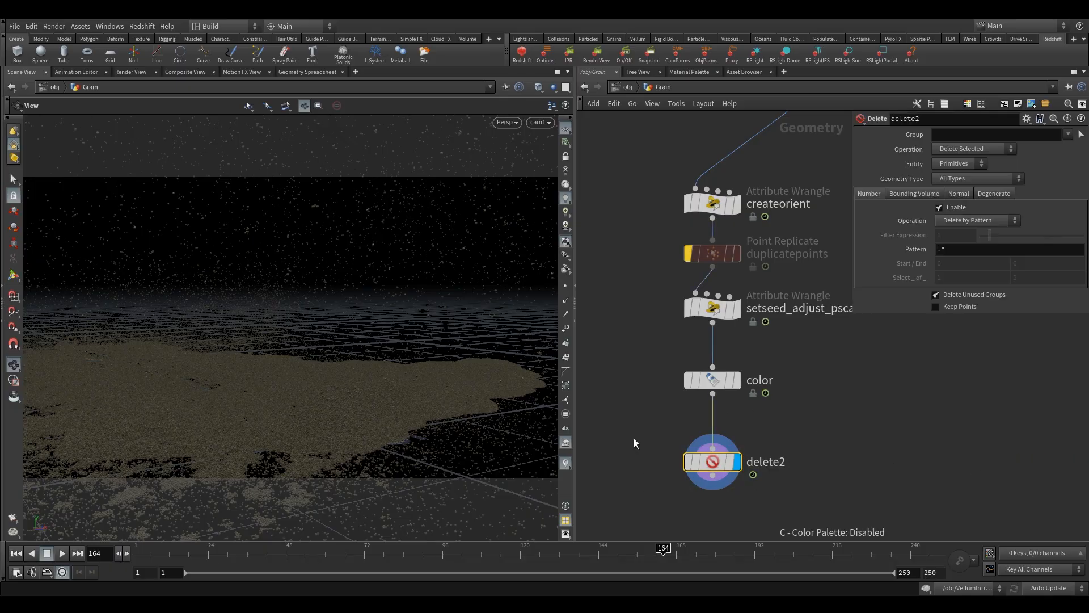
{"action": "key", "text": "c"}
{"action": "left_click", "coordinate": [1020, 465]}
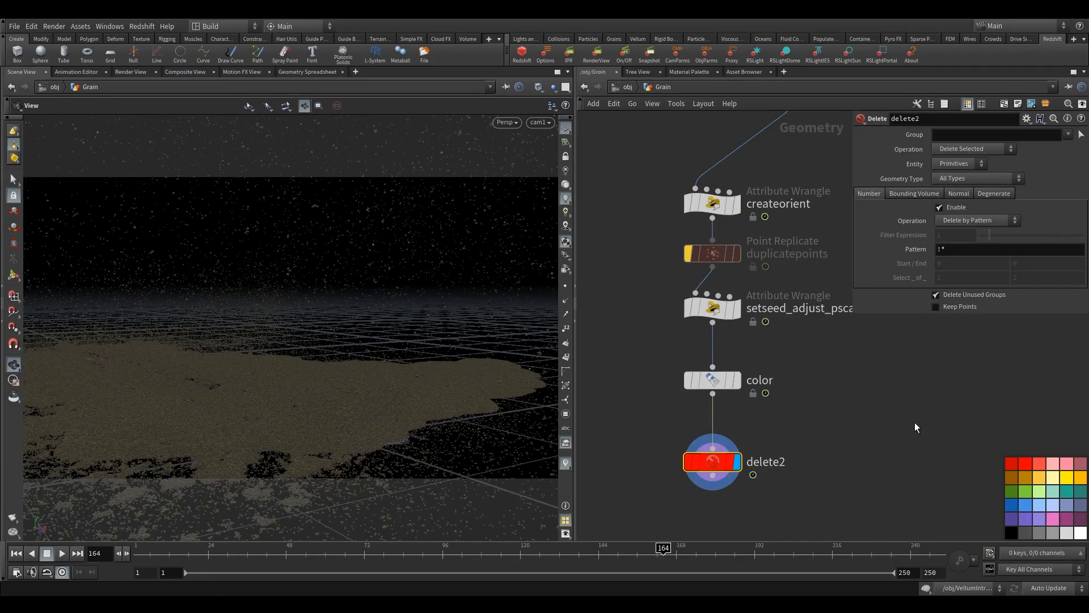
{"action": "key", "text": "c"}
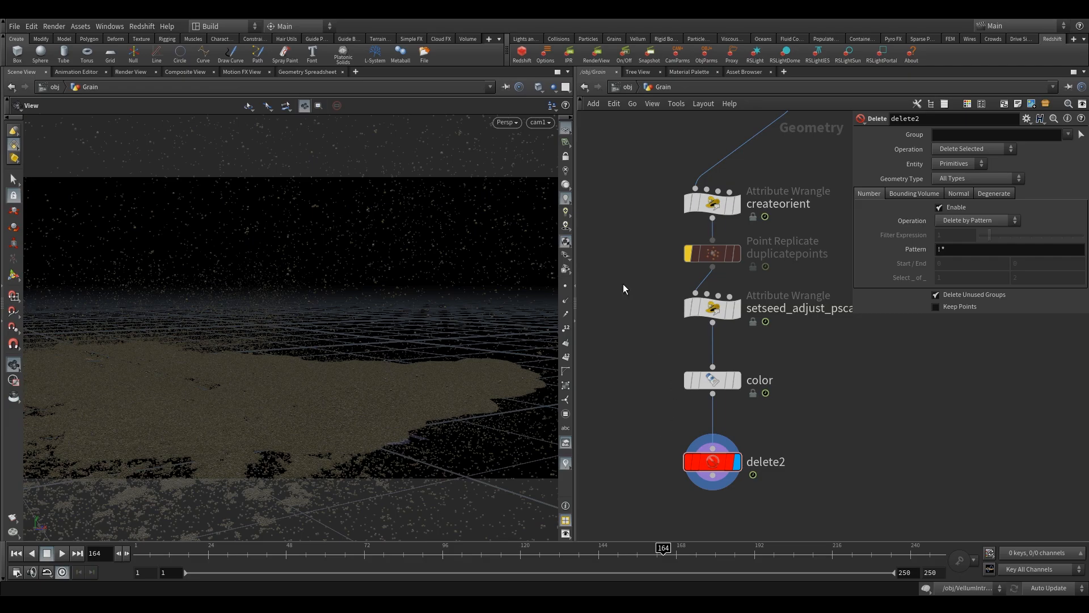
{"action": "key", "text": "c"}
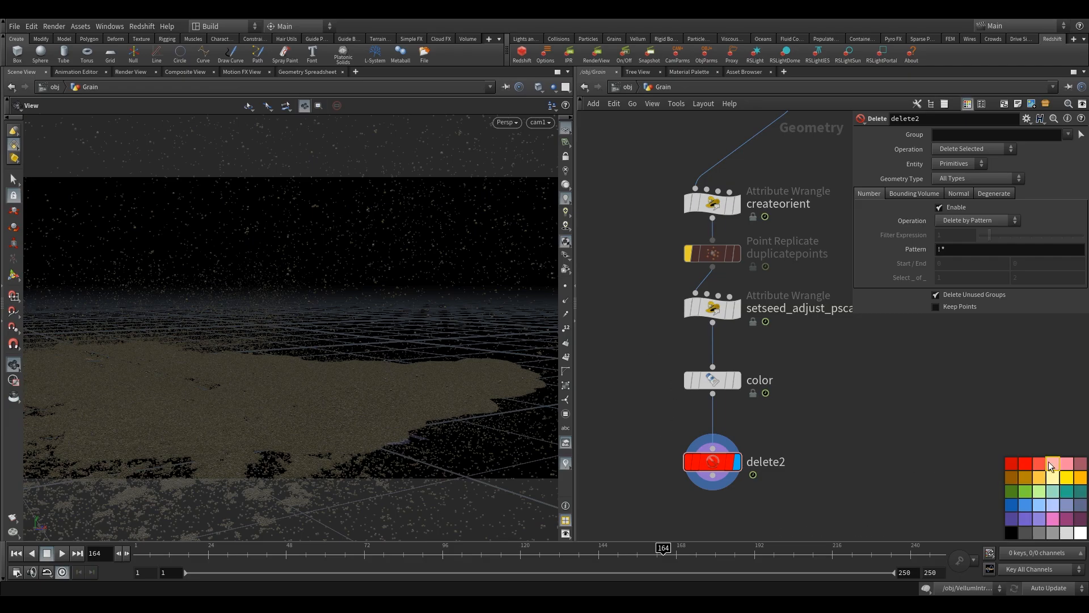
{"action": "key", "text": "c"}
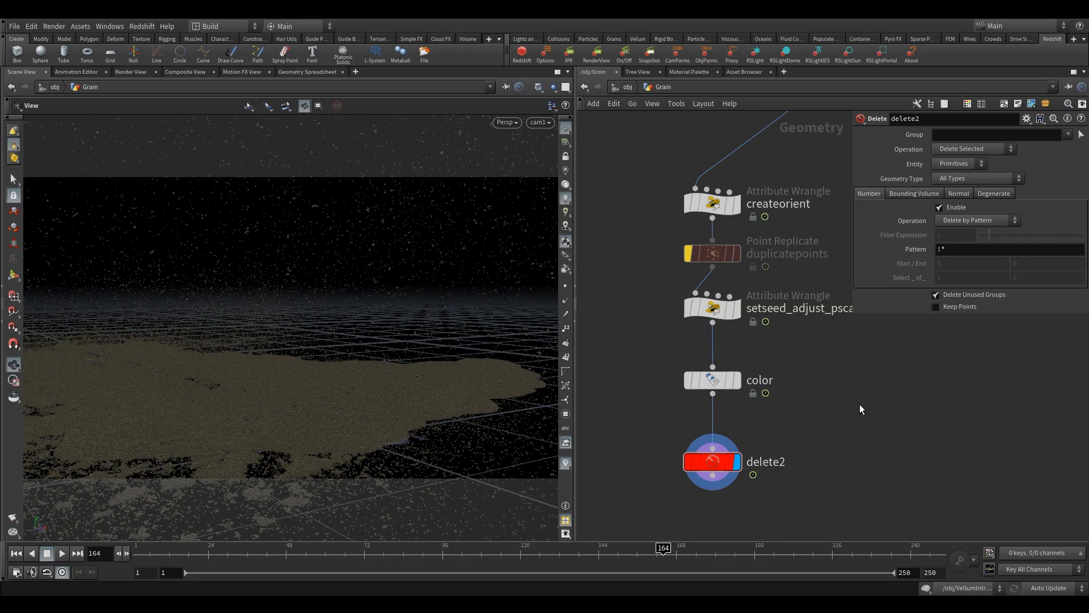
- Set the Delete node to Delete Non-Selected operating on Points
{"action": "left_click", "coordinate": [975, 151]}
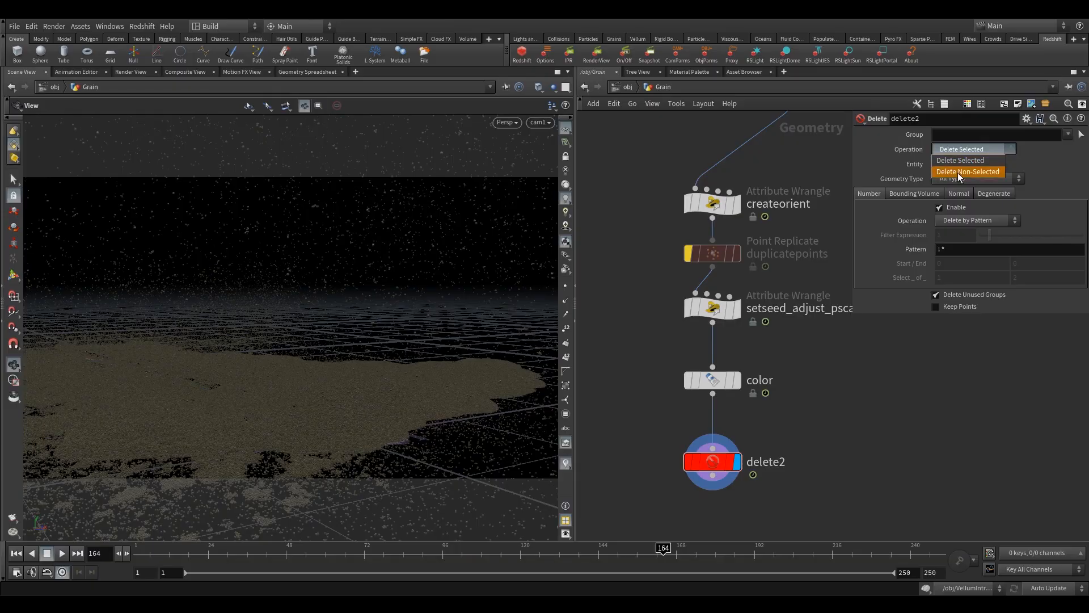
{"action": "left_click", "coordinate": [955, 172]}
{"action": "left_click", "coordinate": [951, 163]}
{"action": "left_click", "coordinate": [948, 197]}
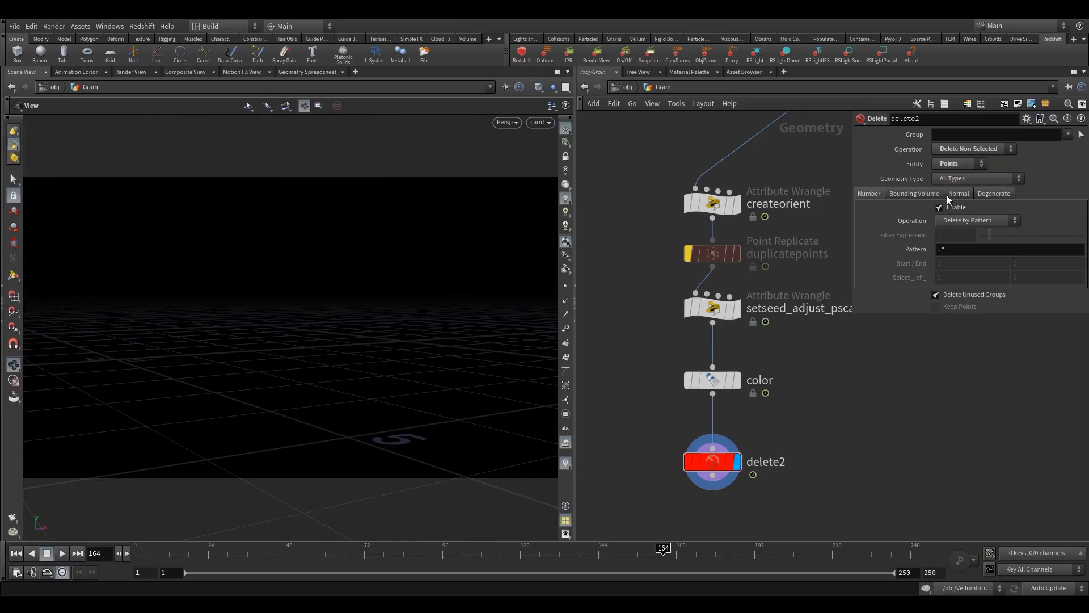
- Switch deletion to a bounding box of size 3, 3, 3 with center Z set to 3
{"action": "left_click", "coordinate": [919, 194]}
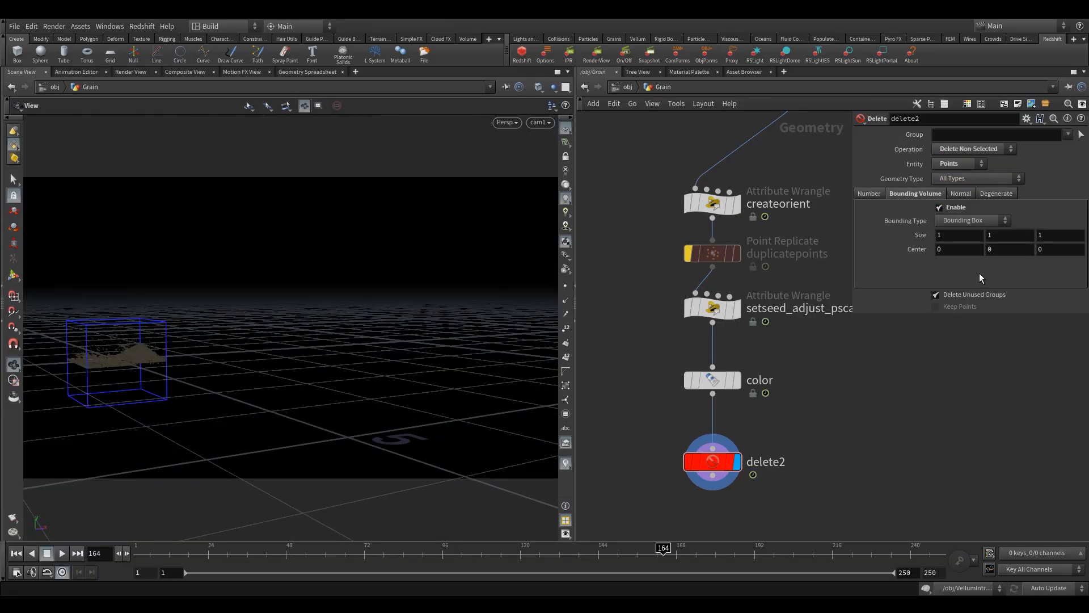
{"action": "middle_click_drag", "start_coordinate": [923, 238], "coordinate": [941, 218]}
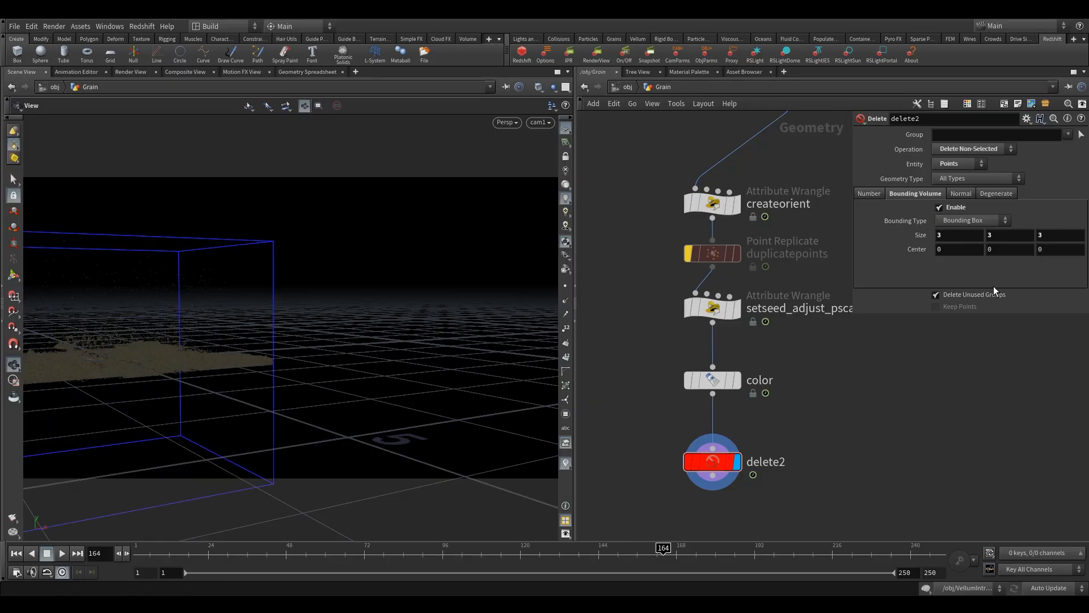
{"action": "double_click", "coordinate": [1058, 253]}
{"action": "type", "text": "3"}
{"action": "key", "text": "Return"}
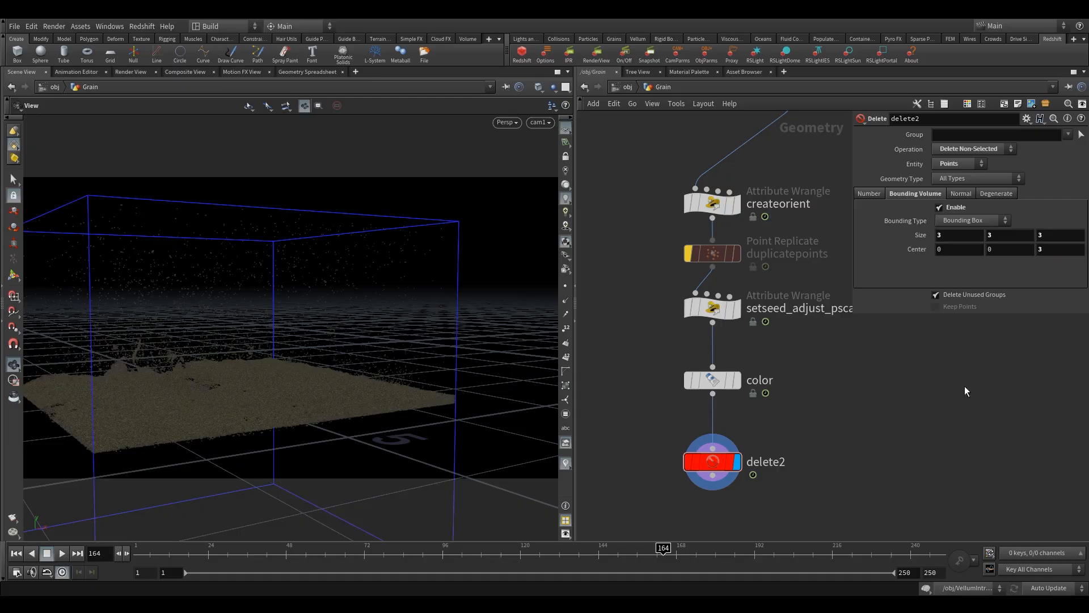
- Go to the material network and color the four croc material builders green
{"action": "left_click_drag", "start_coordinate": [652, 417], "coordinate": [774, 505]}
{"action": "left_click", "coordinate": [627, 87]}
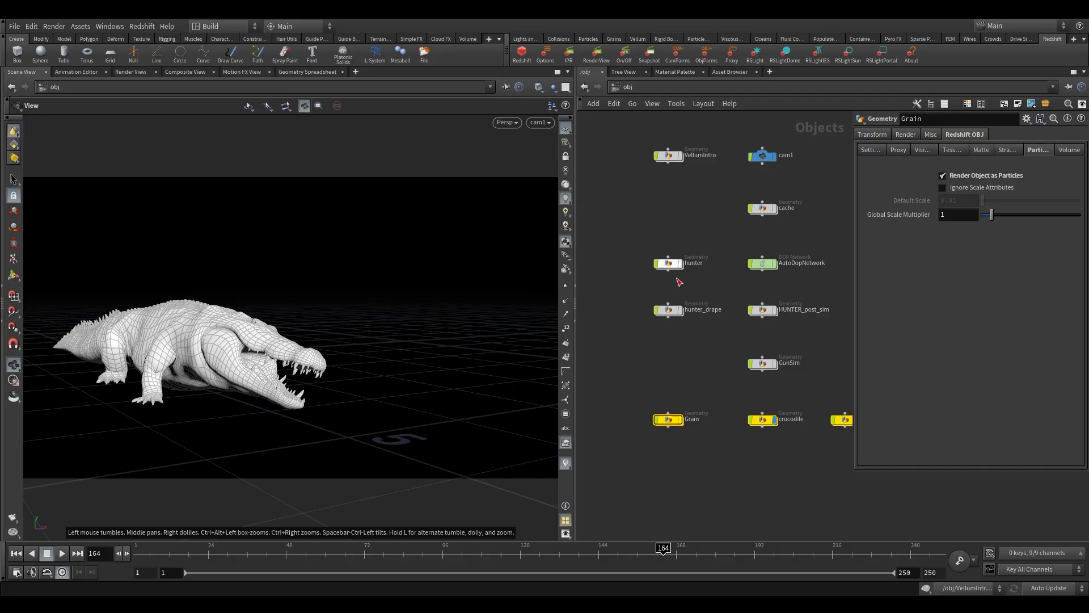
{"action": "key", "text": "h"}
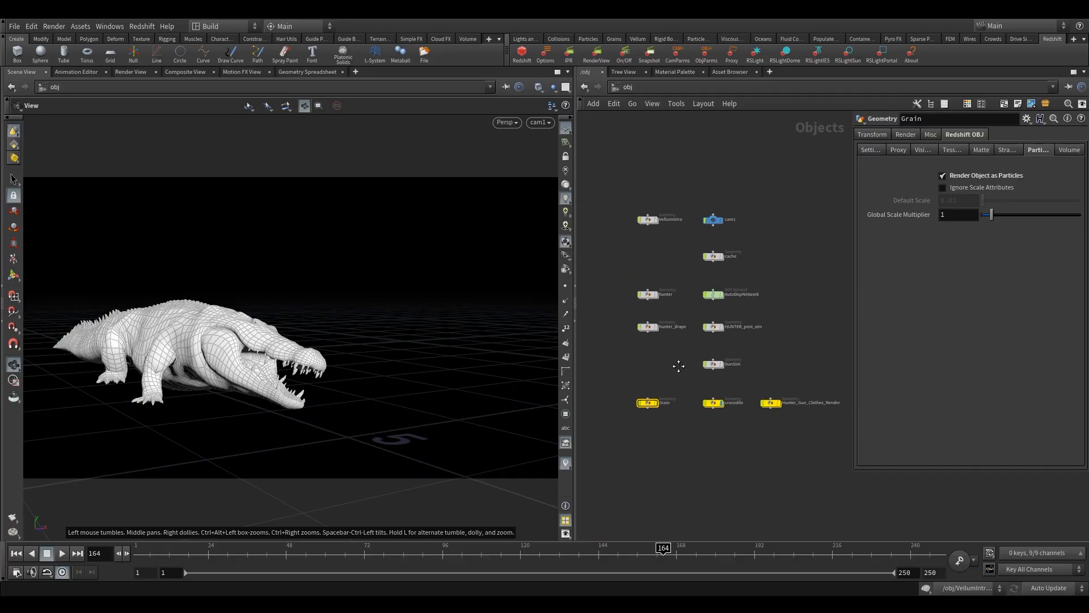
{"action": "left_click", "coordinate": [647, 87]}
{"action": "left_click", "coordinate": [674, 124]}
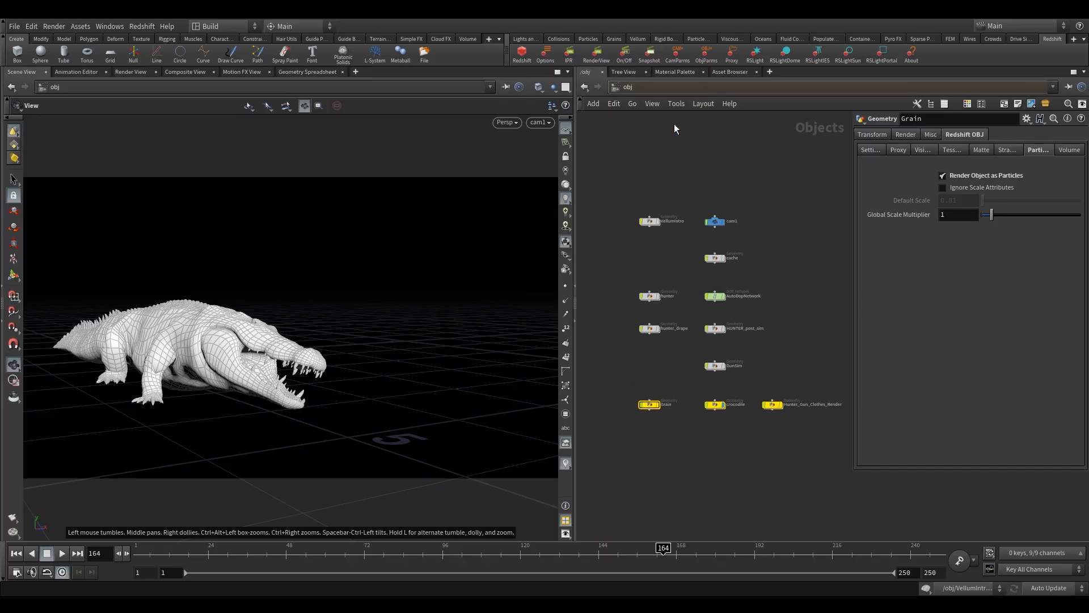
{"action": "key", "text": "h"}
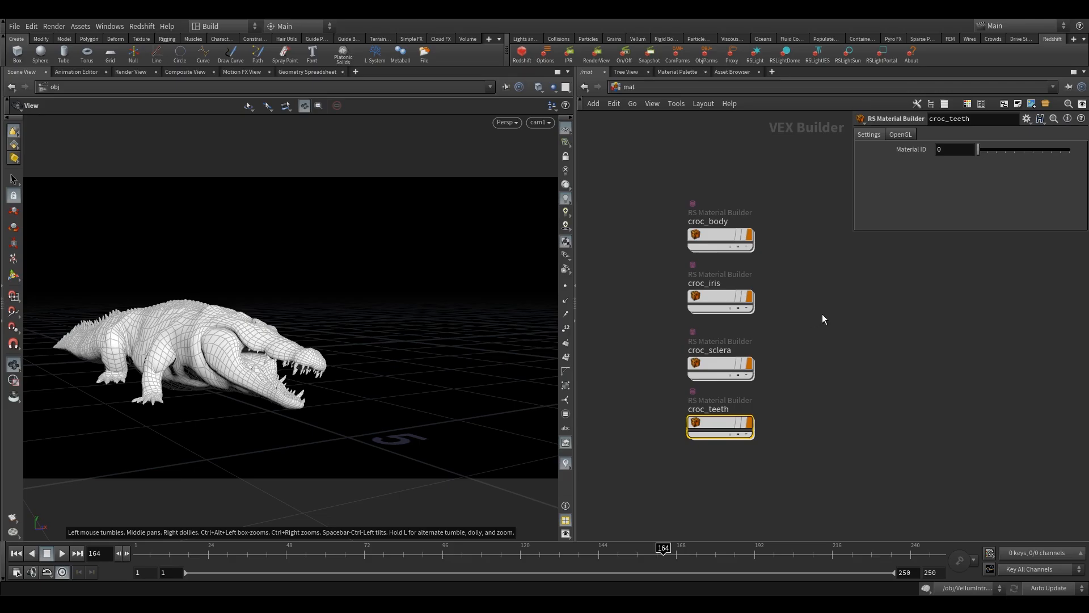
{"action": "middle_click_drag", "start_coordinate": [764, 270], "coordinate": [760, 291]}
{"action": "left_click_drag", "start_coordinate": [610, 188], "coordinate": [741, 509]}
{"action": "key", "text": "c"}
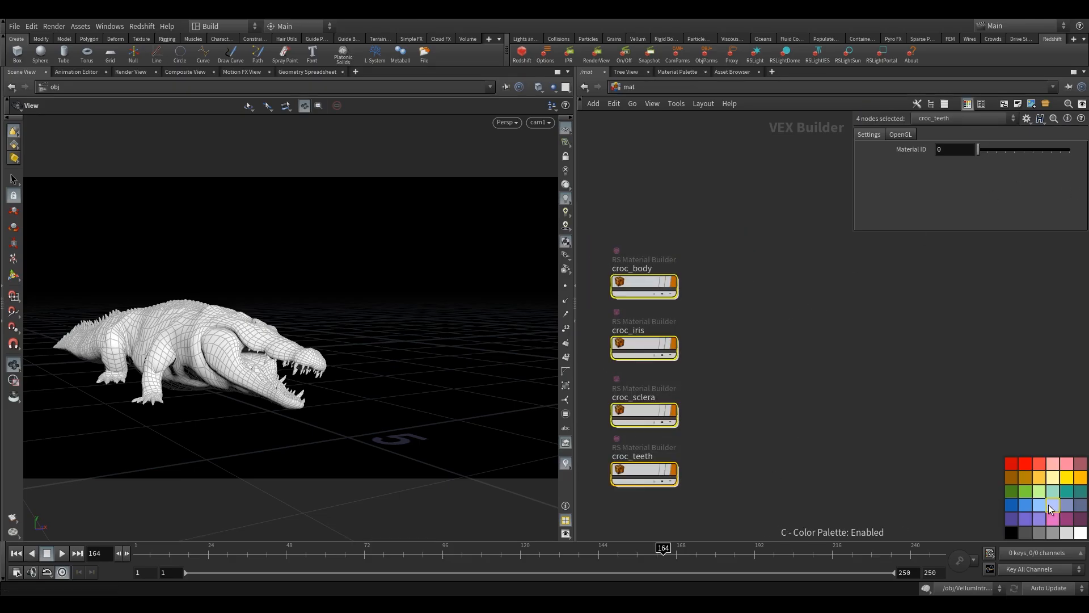
{"action": "left_click", "coordinate": [1013, 495]}
{"action": "key", "text": "c"}
- Duplicate the croc_body material builder and rename the copy sand
{"action": "middle_click_drag", "start_coordinate": [812, 329], "coordinate": [757, 328]}
{"action": "scroll", "coordinate": [832, 309], "scroll_direction": "down", "scroll_amount": 3}
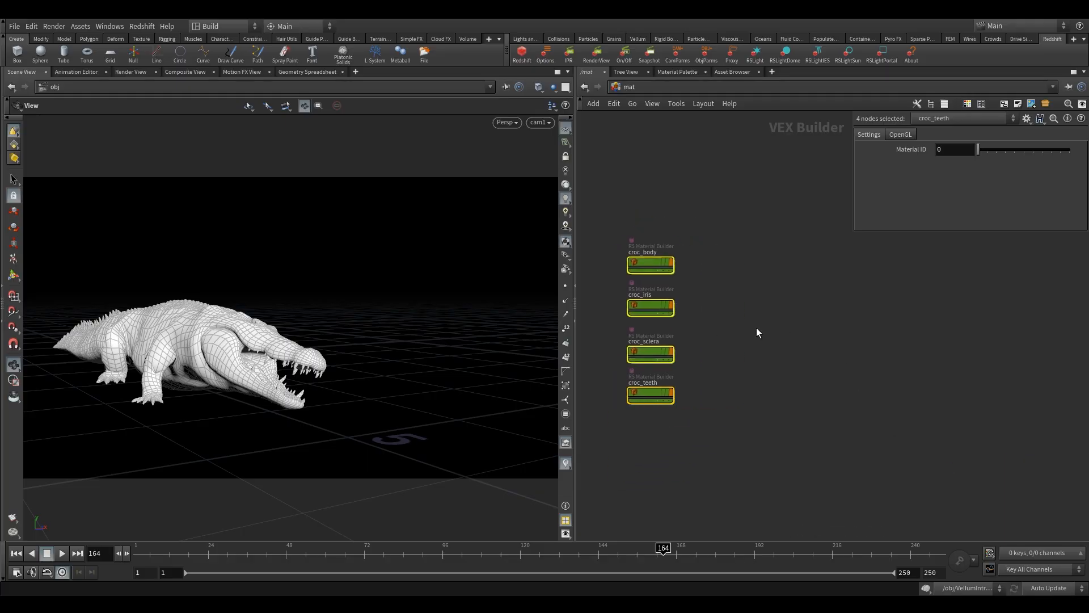
{"action": "left_click", "coordinate": [757, 332]}
{"action": "left_click_drag", "start_coordinate": [652, 261], "coordinate": [672, 243], "text": "alt"}
{"action": "scroll", "coordinate": [768, 247], "scroll_direction": "up", "scroll_amount": 3}
{"action": "double_click", "coordinate": [790, 253]}
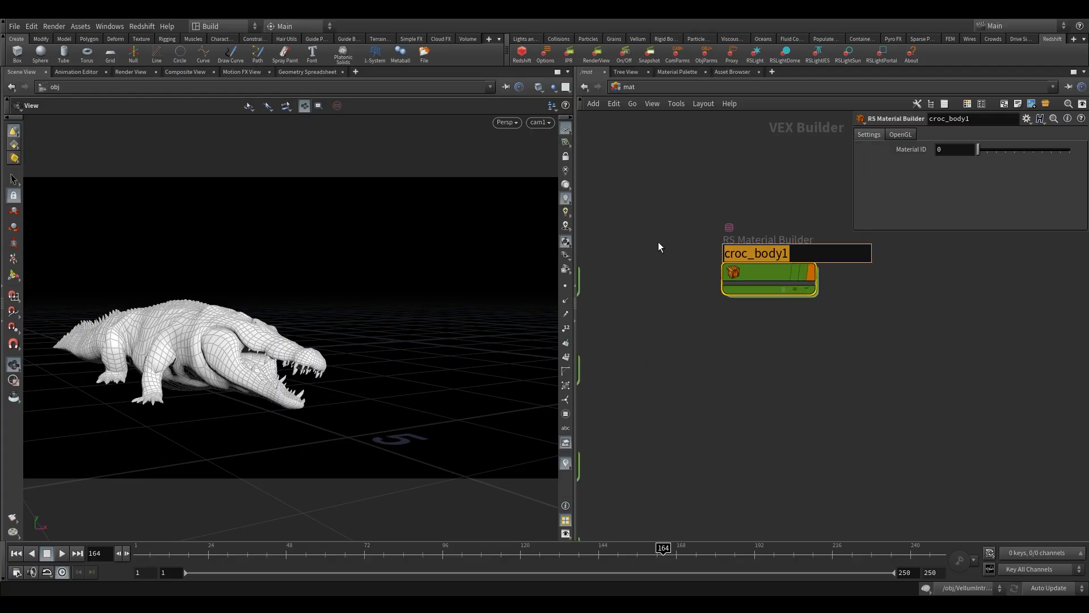
{"action": "type", "text": "sans"}
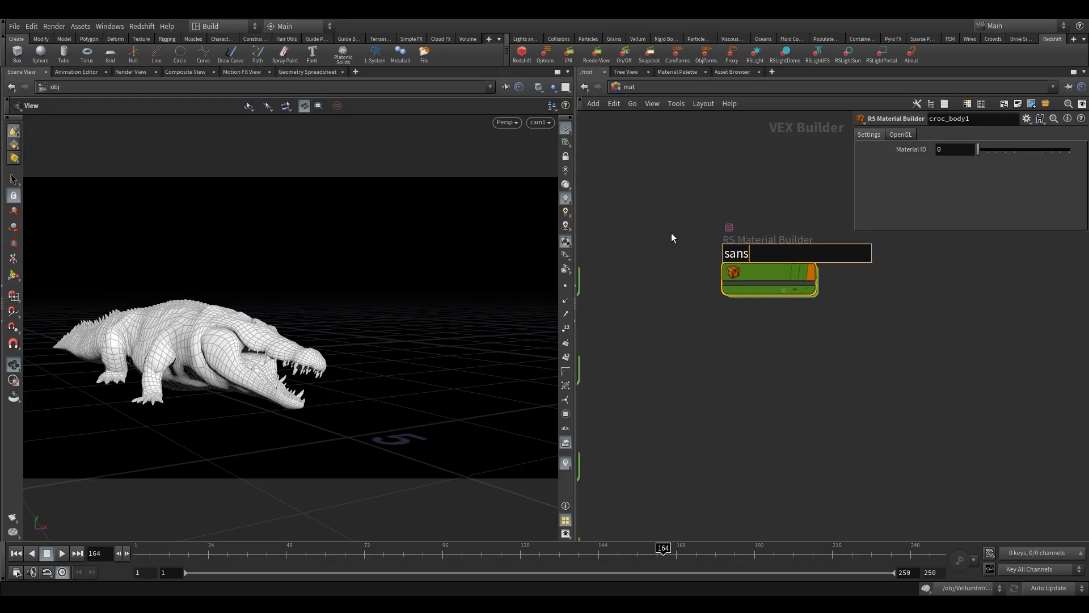
{"action": "key", "text": "BackSpace"}
{"action": "type", "text": "d"}
{"action": "key", "text": "Return"}
- Color the sand material builder node orange
{"action": "scroll", "coordinate": [682, 254], "scroll_direction": "down", "scroll_amount": 2}
{"action": "key", "text": "c"}
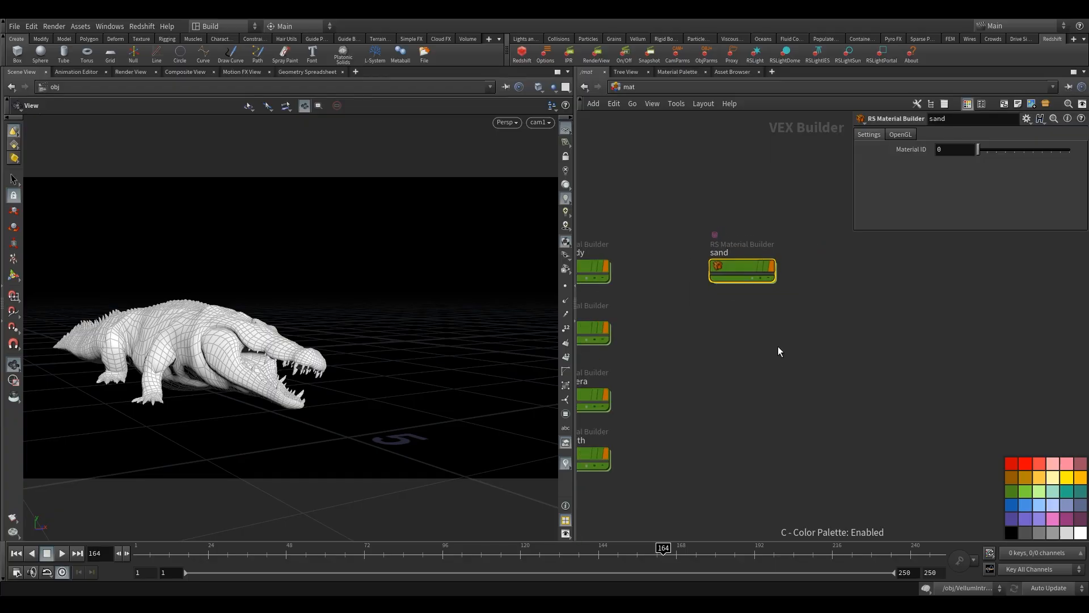
{"action": "left_click", "coordinate": [1010, 479]}
{"action": "key", "text": "c"}
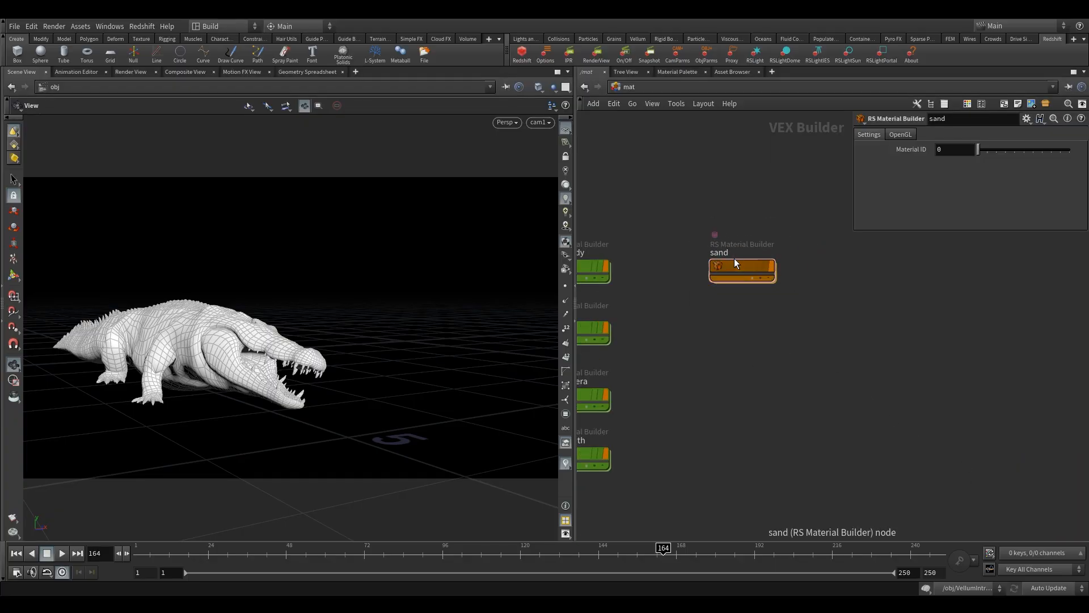
- Move the sand node aside, duplicate it and rename the copy Hunter_body
{"action": "left_click_drag", "start_coordinate": [735, 260], "coordinate": [833, 259]}
{"action": "left_click_drag", "start_coordinate": [628, 287], "coordinate": [680, 306]}
{"action": "middle_click_drag", "start_coordinate": [729, 277], "coordinate": [745, 297]}
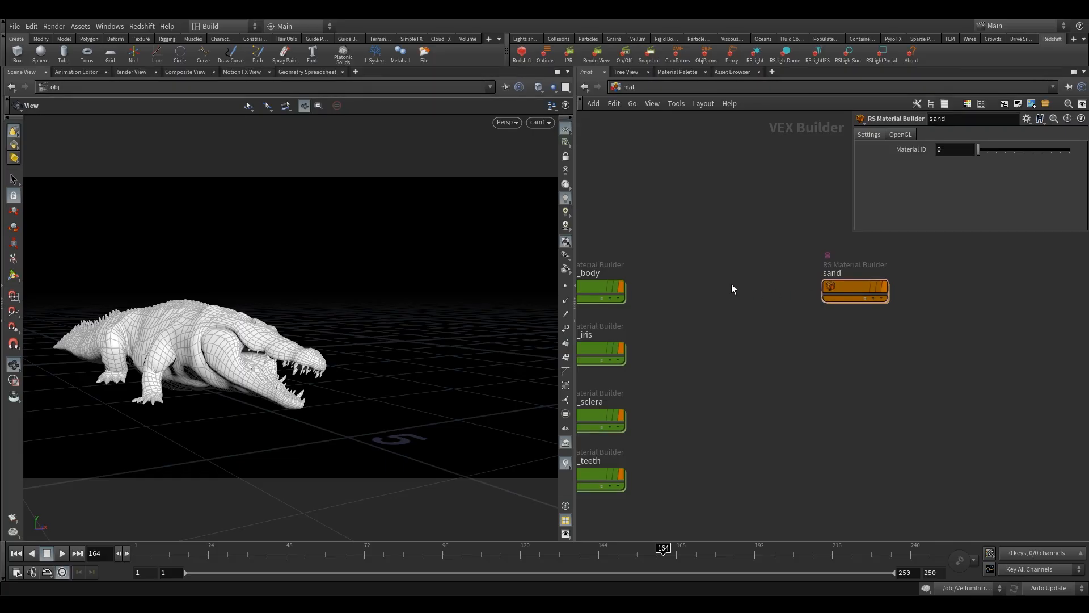
{"action": "mouse_move", "coordinate": [839, 287]}
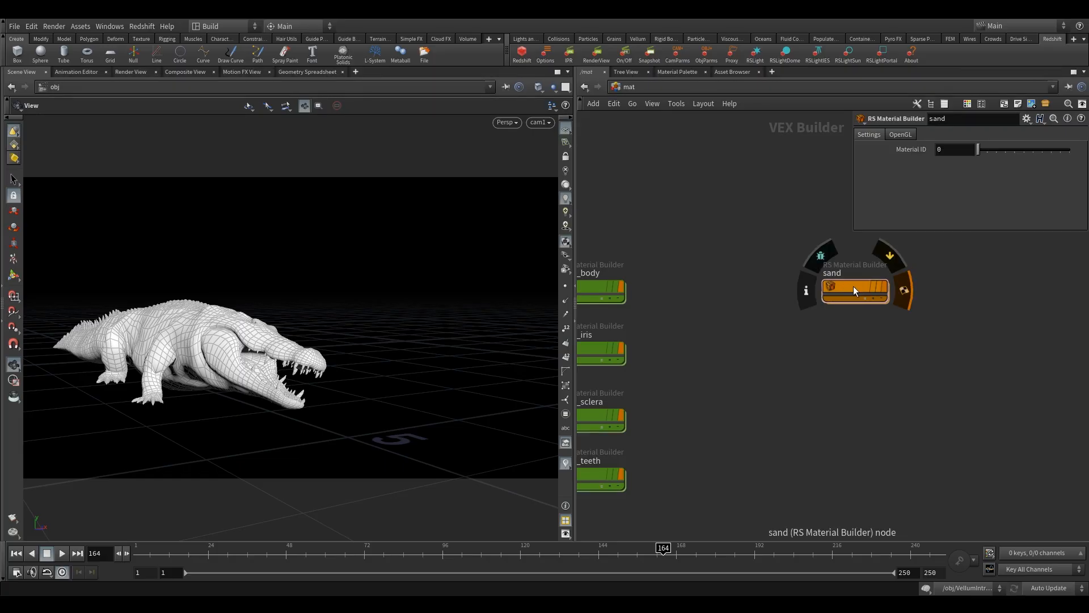
{"action": "left_click_drag", "start_coordinate": [854, 286], "coordinate": [878, 284], "text": "alt"}
{"action": "double_click", "coordinate": [763, 273]}
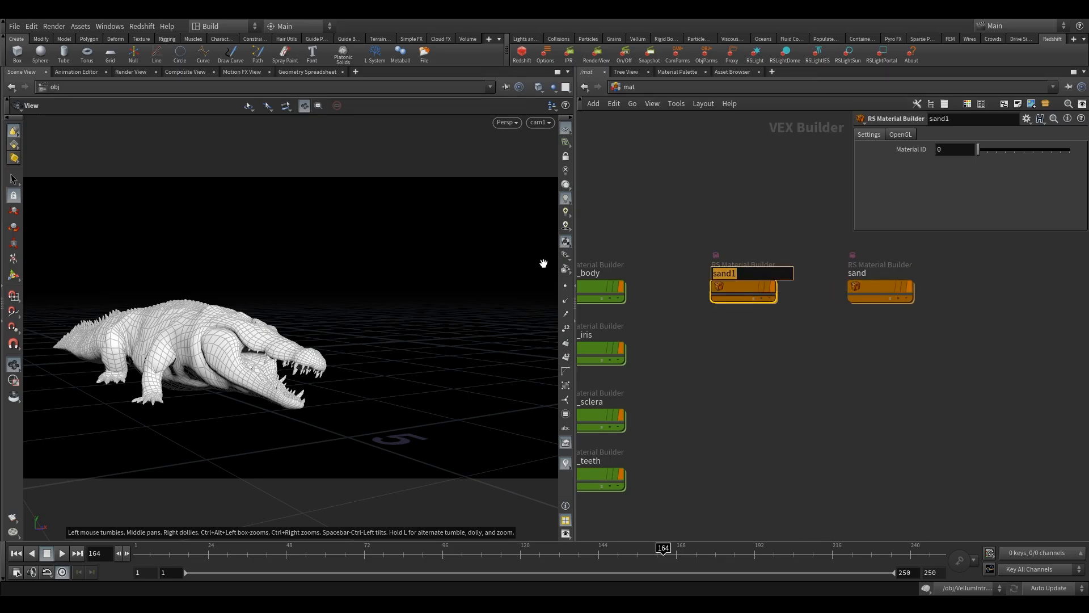
{"action": "type", "text": "Hunter_body"}
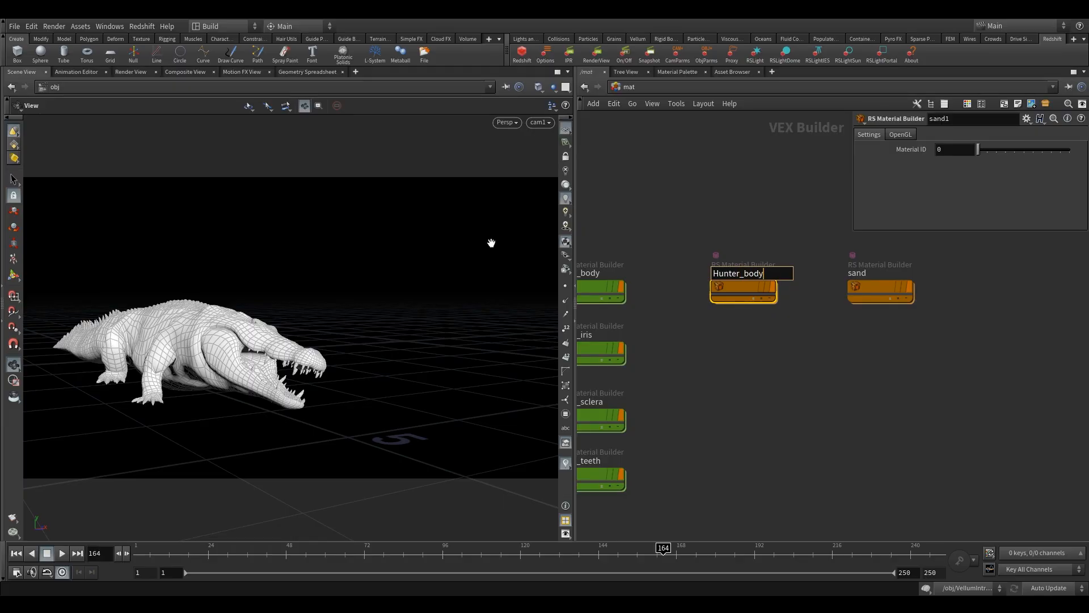
- Duplicate Hunter_body and rename the copy Hunter_bottom
{"action": "left_click_drag", "start_coordinate": [747, 284], "coordinate": [780, 336], "text": "alt"}
{"action": "double_click", "coordinate": [748, 336]}
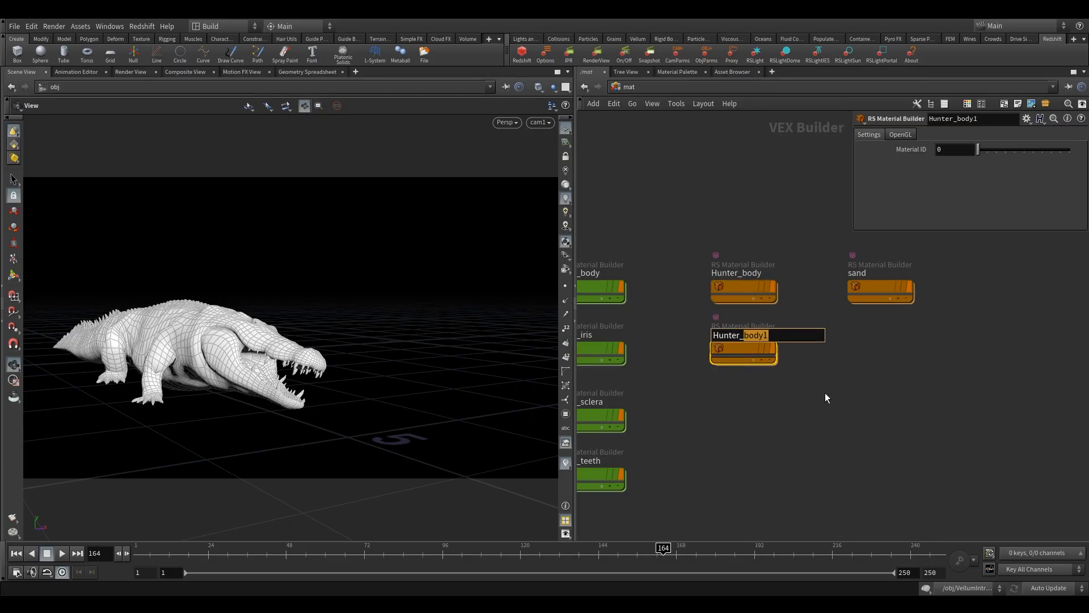
{"action": "type", "text": "boto"}
{"action": "key", "text": "BackSpace"}
{"action": "type", "text": "tom"}
{"action": "left_click", "coordinate": [743, 348]}
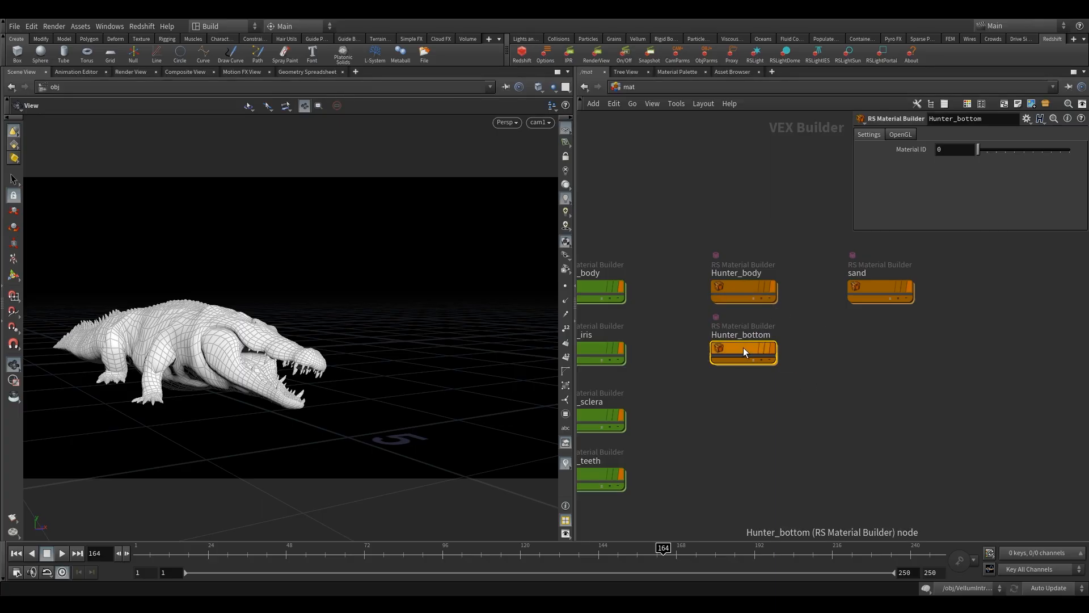
- Duplicate Hunter_bottom and rename the copy Hunter_top
{"action": "left_click_drag", "start_coordinate": [743, 364], "coordinate": [823, 405]}
{"action": "double_click", "coordinate": [759, 401]}
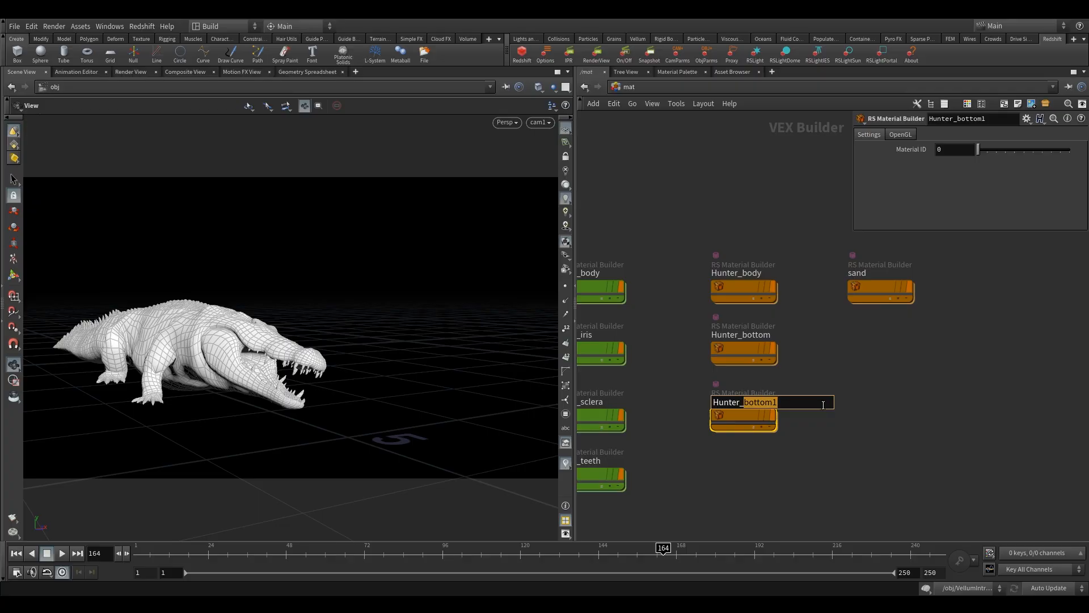
{"action": "type", "text": "top"}
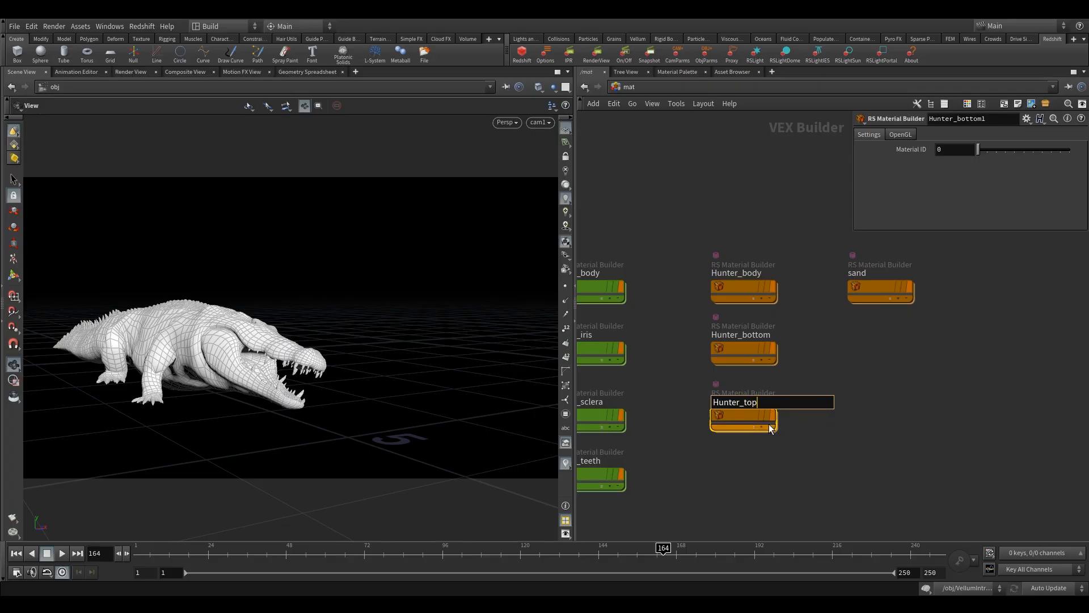
- Duplicate Hunter_top and rename the copy Hunter_shoes
{"action": "left_click_drag", "start_coordinate": [736, 413], "coordinate": [806, 458], "text": "alt"}
{"action": "double_click", "coordinate": [747, 461]}
{"action": "key", "text": "BackSpace"}
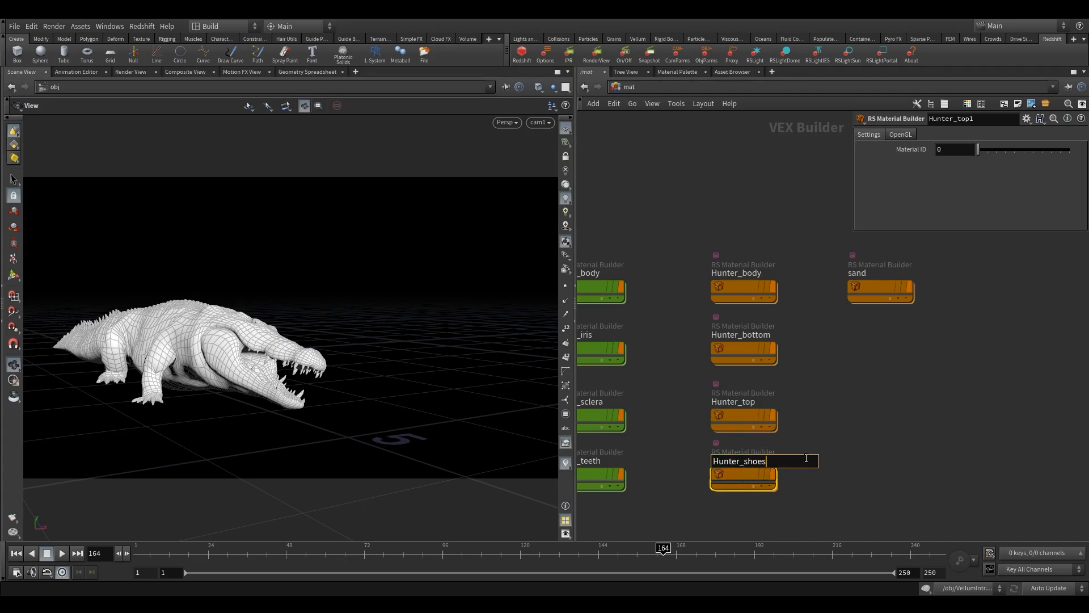
{"action": "left_click", "coordinate": [673, 485]}
- Duplicate Hunter_shoes and rename the copy Hunter_gun
{"action": "middle_click_drag", "start_coordinate": [689, 480], "coordinate": [683, 375]}
{"action": "scroll", "coordinate": [683, 377], "scroll_direction": "down", "scroll_amount": 1}
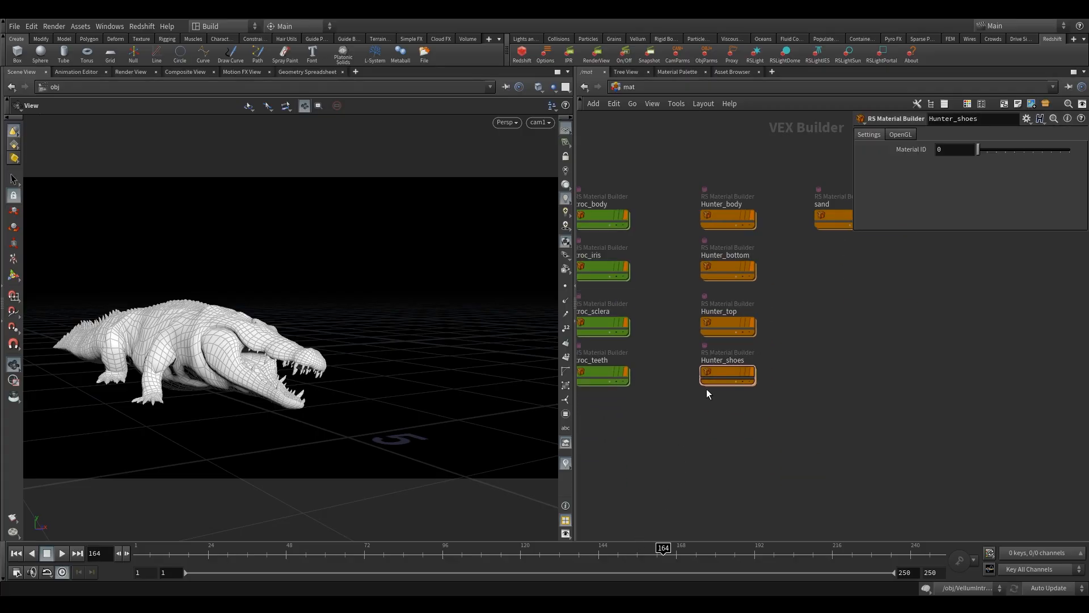
{"action": "left_click_drag", "start_coordinate": [727, 370], "coordinate": [863, 397], "text": "alt"}
{"action": "scroll", "coordinate": [735, 406], "scroll_direction": "up", "scroll_amount": 1}
{"action": "double_click", "coordinate": [735, 406]}
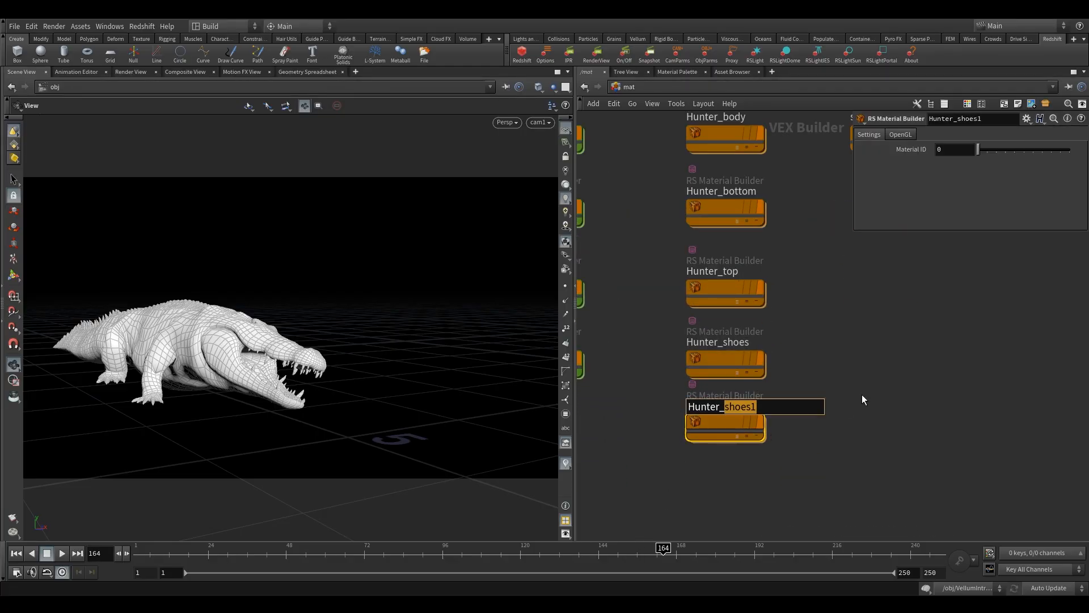
{"action": "type", "text": "gun"}
{"action": "key", "text": "Return"}
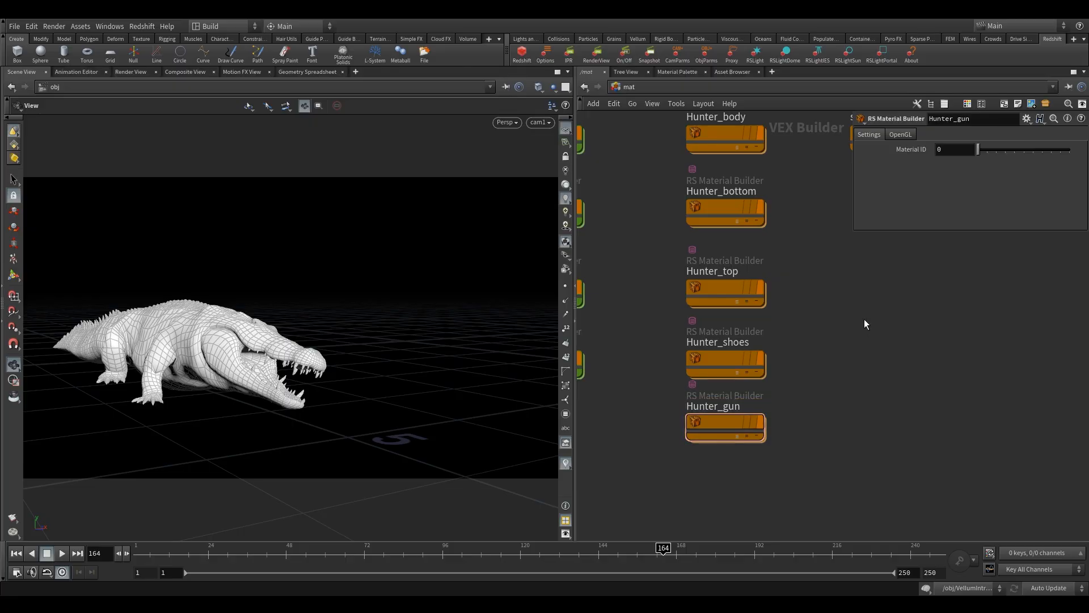
- Return to the object level and assign /mat/sand as the Grain object's render material
{"action": "left_click", "coordinate": [652, 85]}
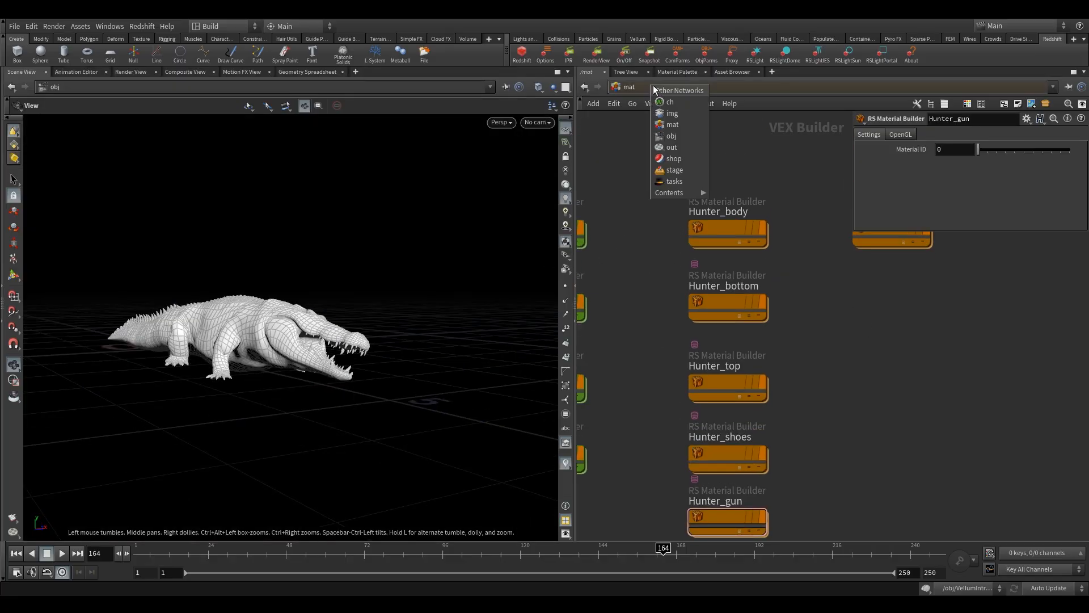
{"action": "left_click", "coordinate": [690, 131]}
{"action": "scroll", "coordinate": [757, 383], "scroll_direction": "up", "scroll_amount": 2}
{"action": "middle_click_drag", "start_coordinate": [757, 383], "coordinate": [740, 366]}
{"action": "middle_click_drag", "start_coordinate": [583, 376], "coordinate": [634, 386]}
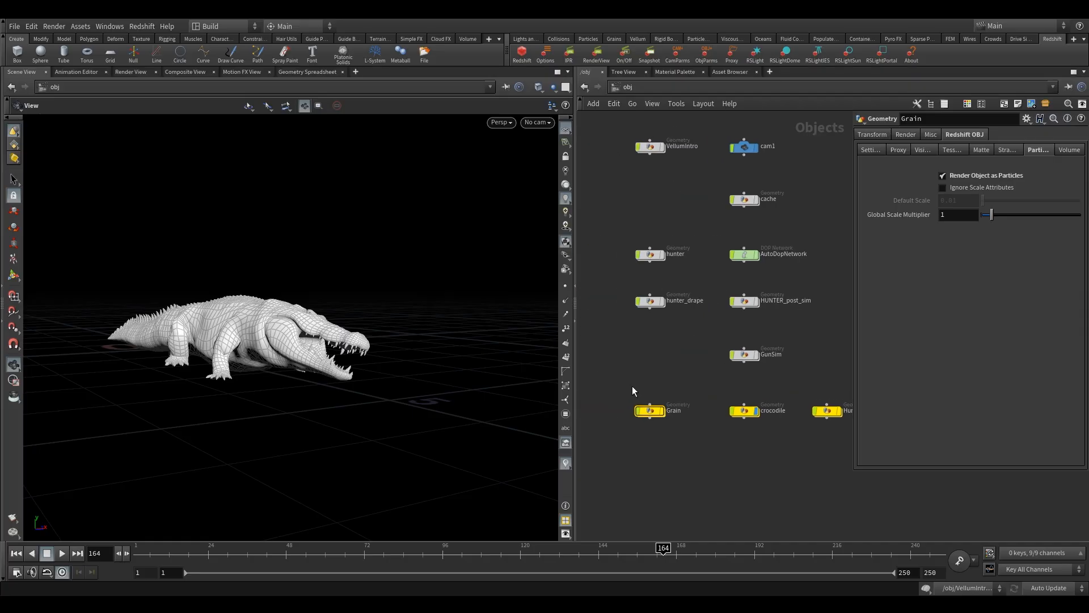
{"action": "left_click", "coordinate": [908, 136]}
{"action": "left_click", "coordinate": [1065, 151]}
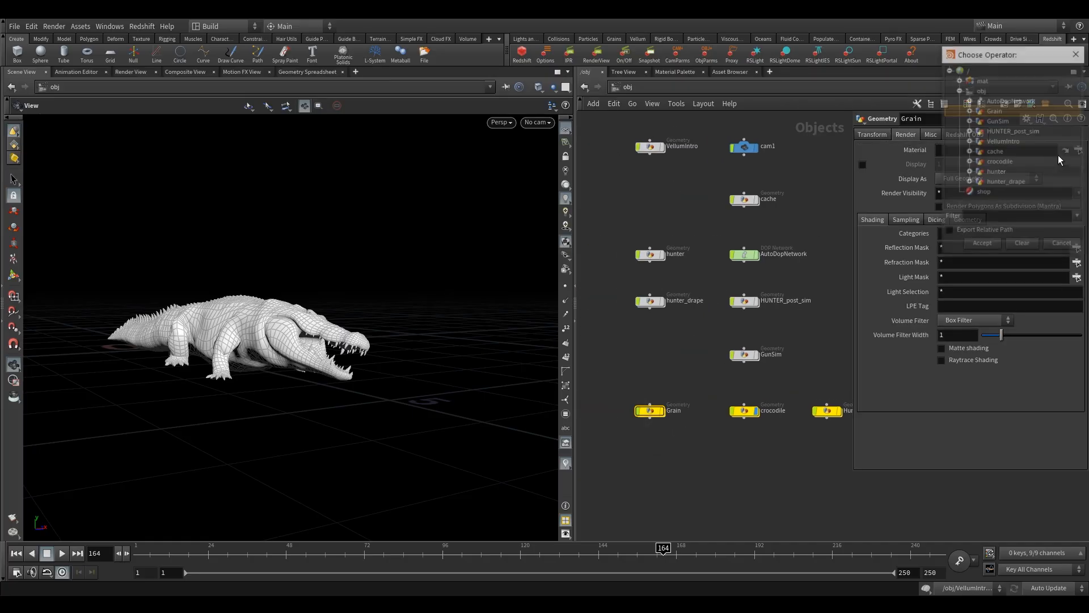
{"action": "left_click", "coordinate": [959, 80]}
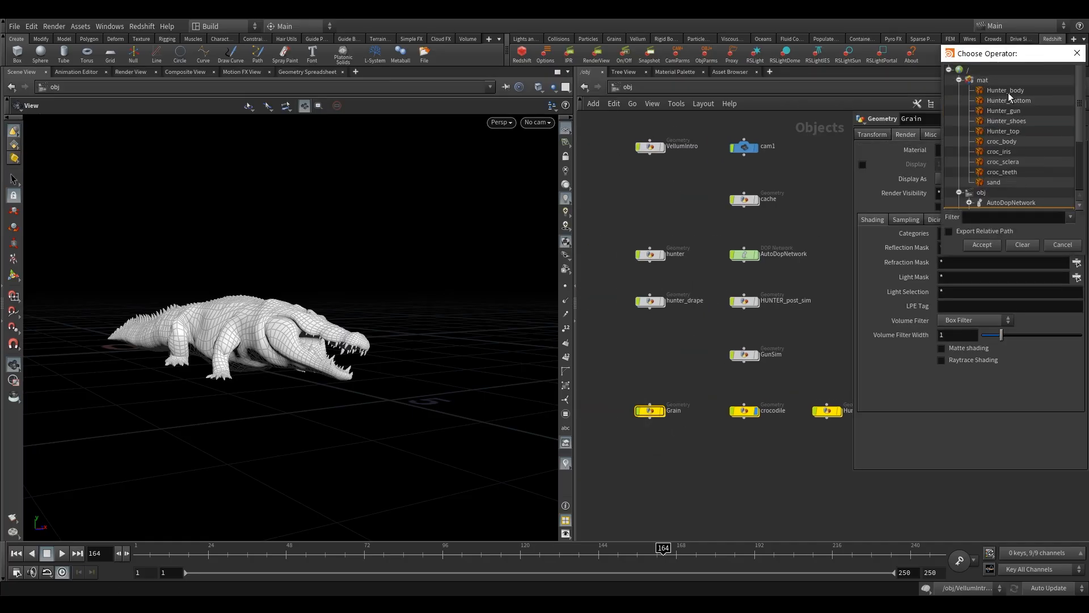
{"action": "left_click", "coordinate": [996, 182]}
{"action": "left_click", "coordinate": [984, 244]}
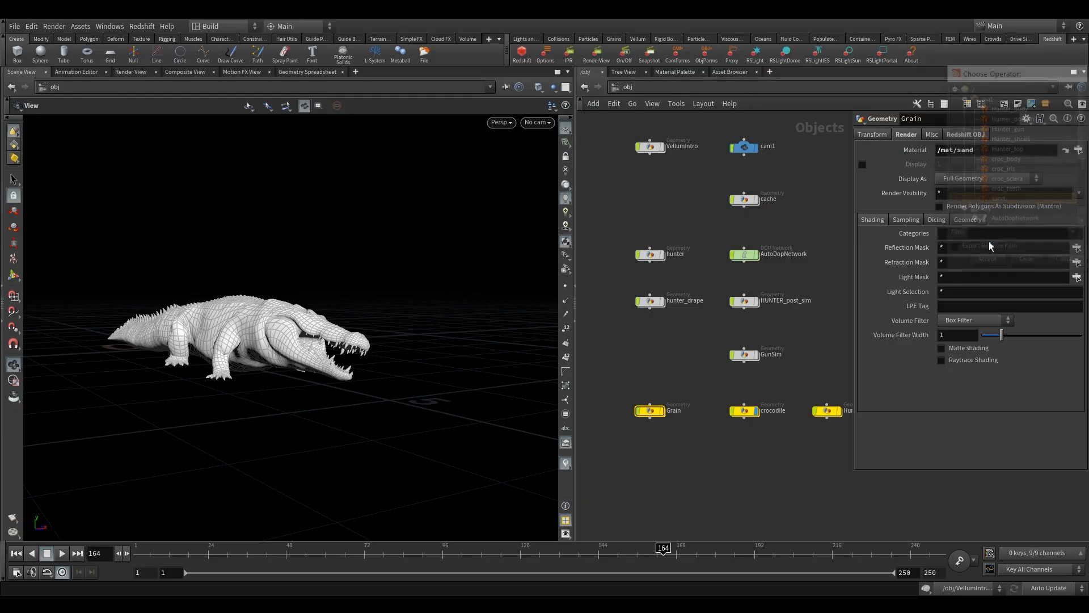
- Inside Hunter_Gun_Clothes_Render, insert a Material node between filecache1 and OUT_render
{"action": "middle_click_drag", "start_coordinate": [754, 398], "coordinate": [666, 386]}
{"action": "middle_click_drag", "start_coordinate": [729, 374], "coordinate": [680, 364]}
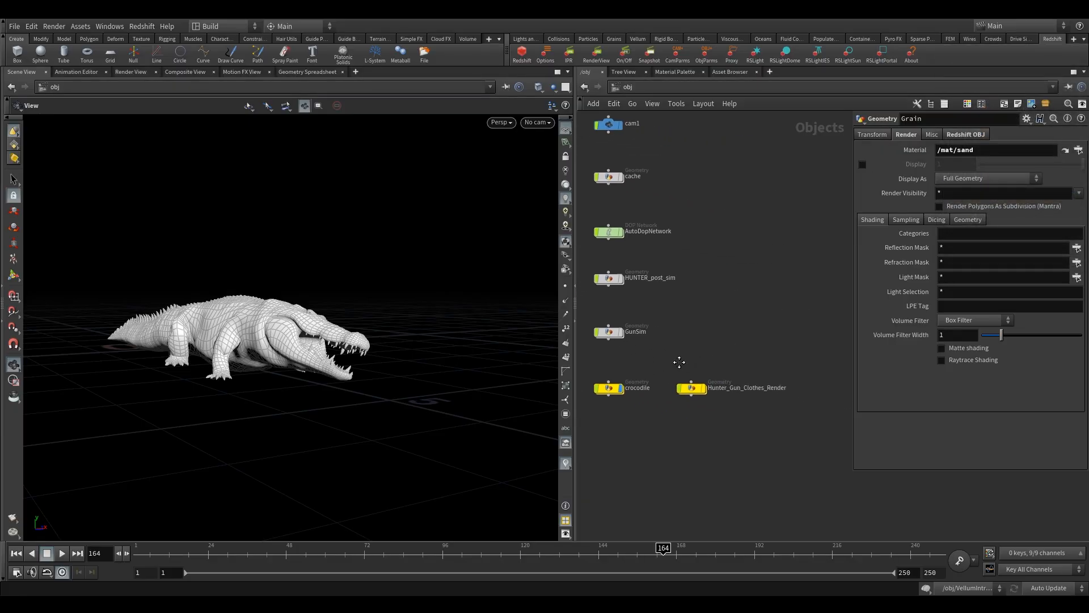
{"action": "left_click_drag", "start_coordinate": [684, 364], "coordinate": [716, 409]}
{"action": "double_click", "coordinate": [692, 387]}
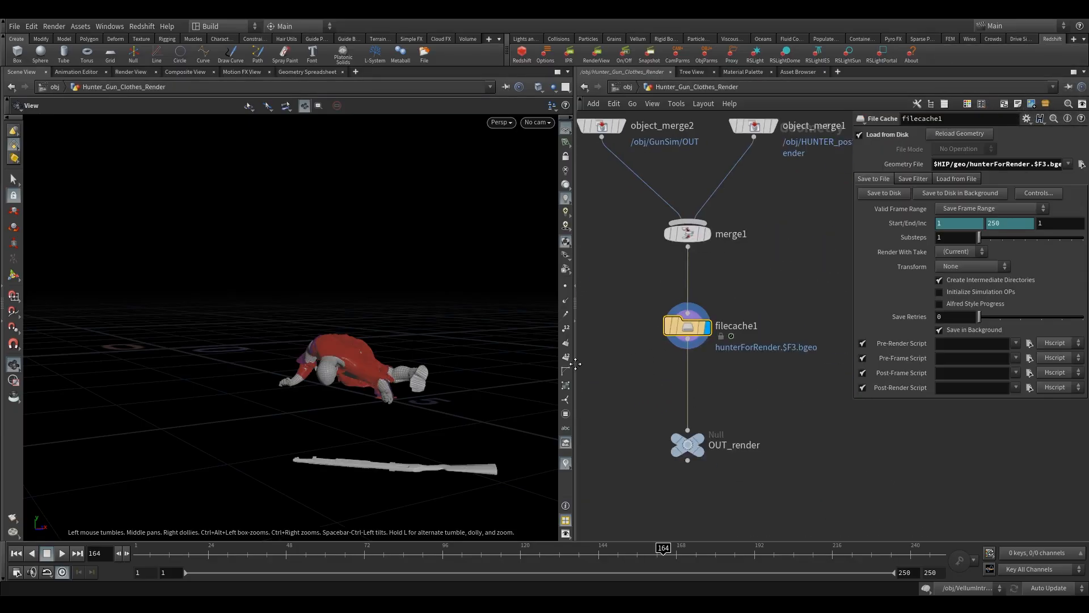
{"action": "middle_click_drag", "start_coordinate": [637, 339], "coordinate": [617, 337]}
{"action": "key", "text": "Tab"}
{"action": "type", "text": "ma"}
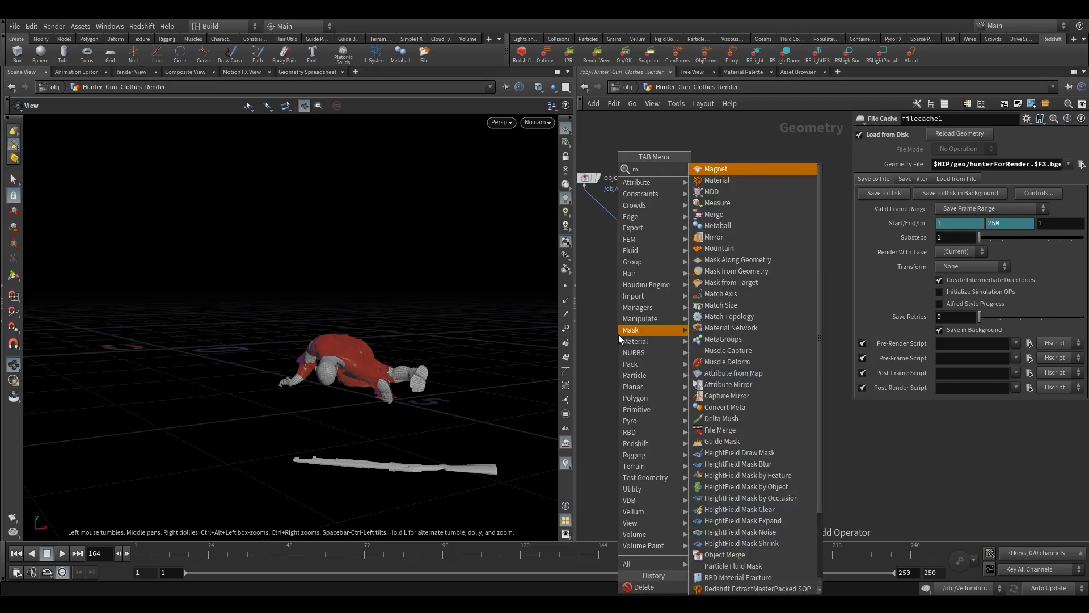
{"action": "left_click", "coordinate": [717, 180]}
{"action": "left_click", "coordinate": [645, 369]}
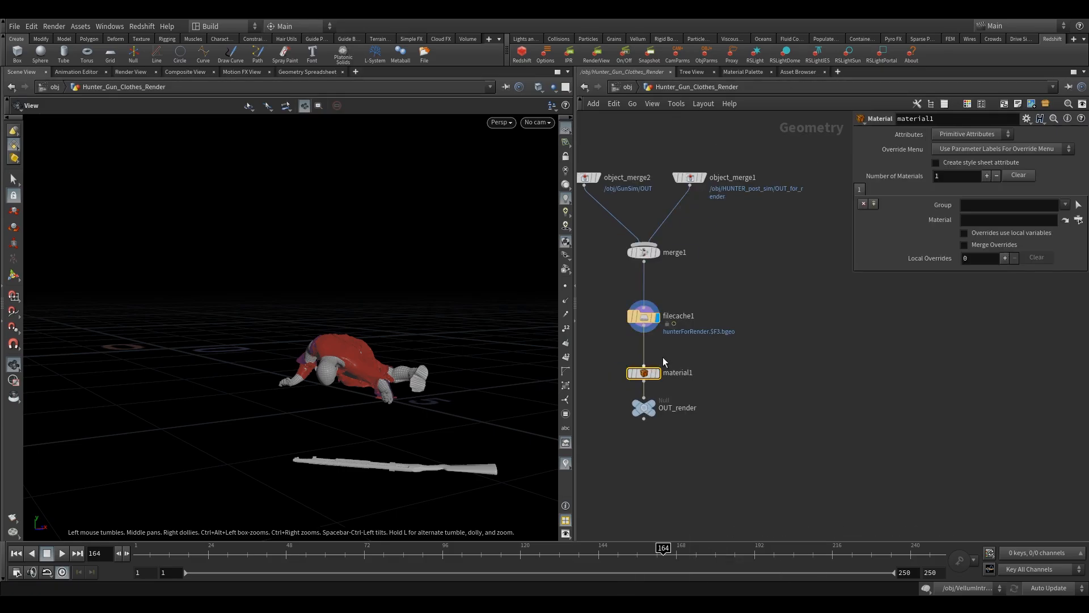
{"action": "middle_click_drag", "start_coordinate": [674, 356], "coordinate": [710, 367]}
{"action": "left_click_drag", "start_coordinate": [684, 384], "coordinate": [683, 371]}
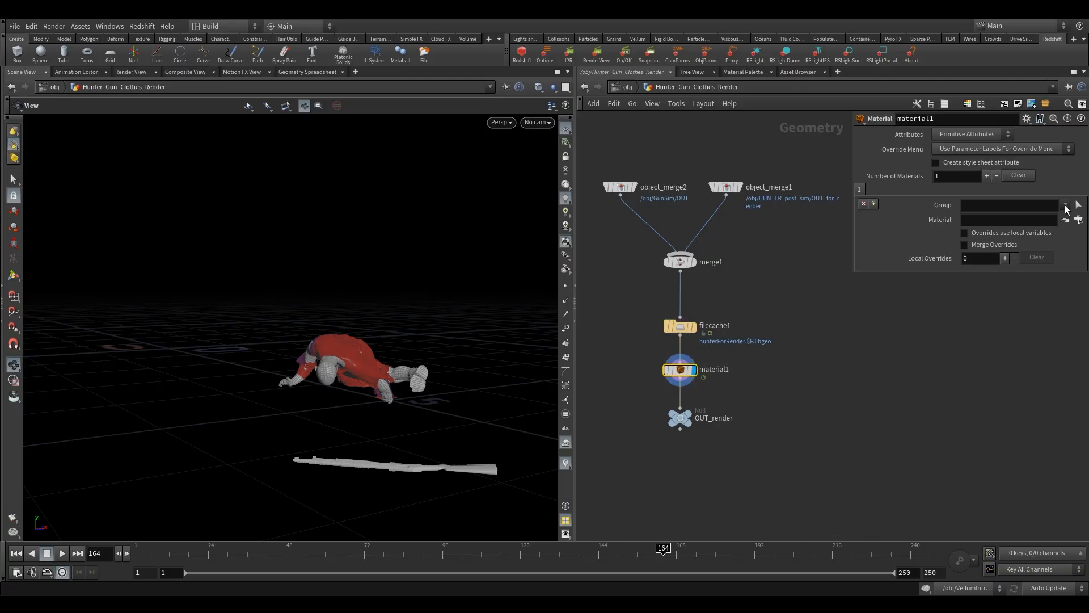
{"action": "left_click", "coordinate": [1066, 206]}
{"action": "left_click", "coordinate": [728, 347]}
{"action": "left_click", "coordinate": [681, 361]}
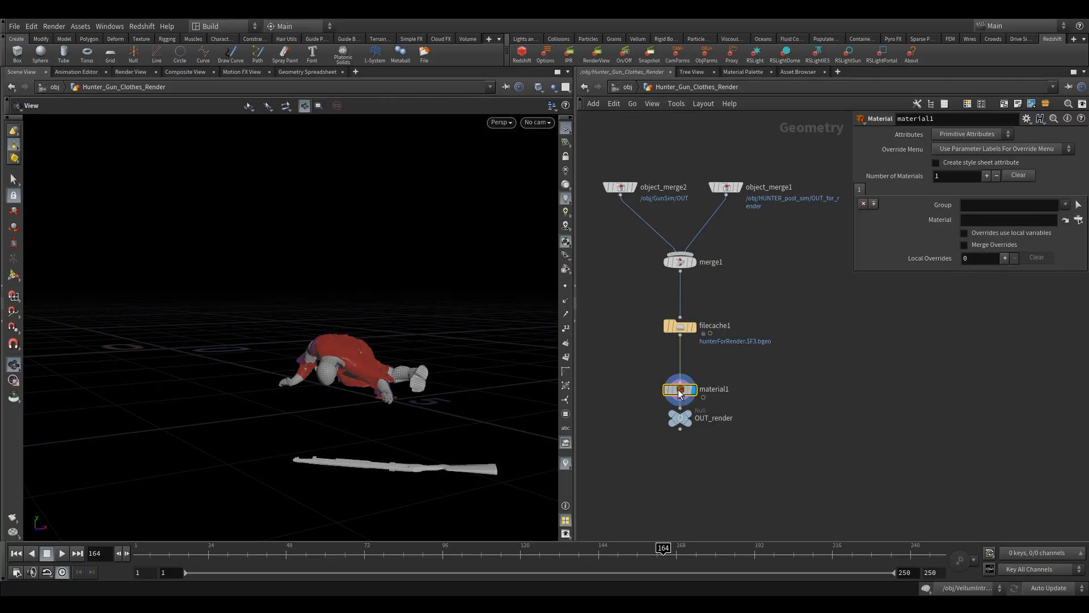
- Insert a Delete node above material1 and set its group to _Beards_BeardsShape
{"action": "key", "text": "Tab"}
{"action": "type", "text": "d"}
{"action": "left_click", "coordinate": [757, 160]}
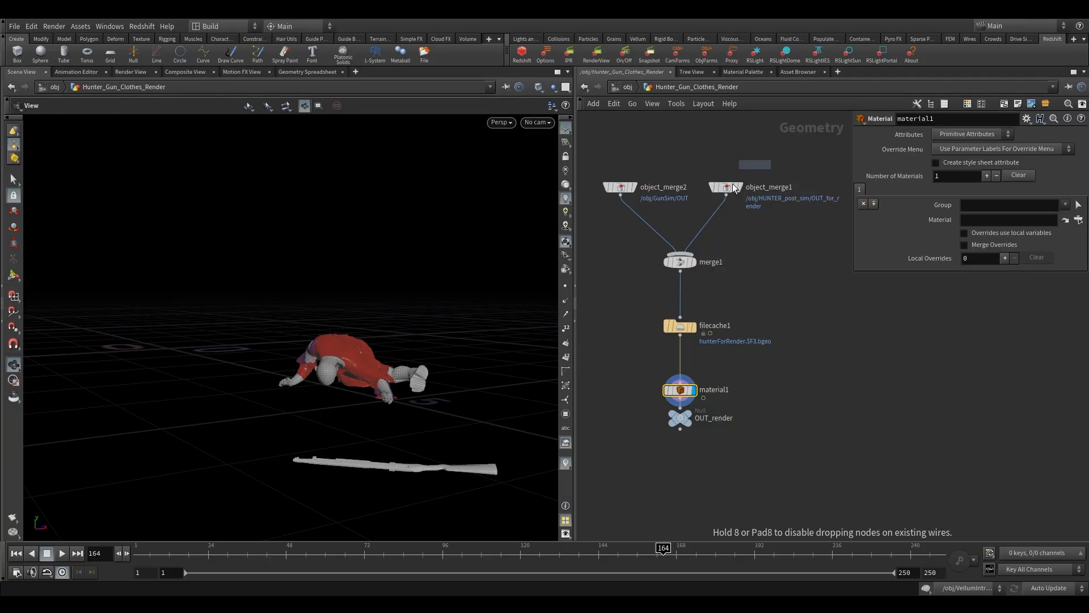
{"action": "left_click", "coordinate": [684, 361]}
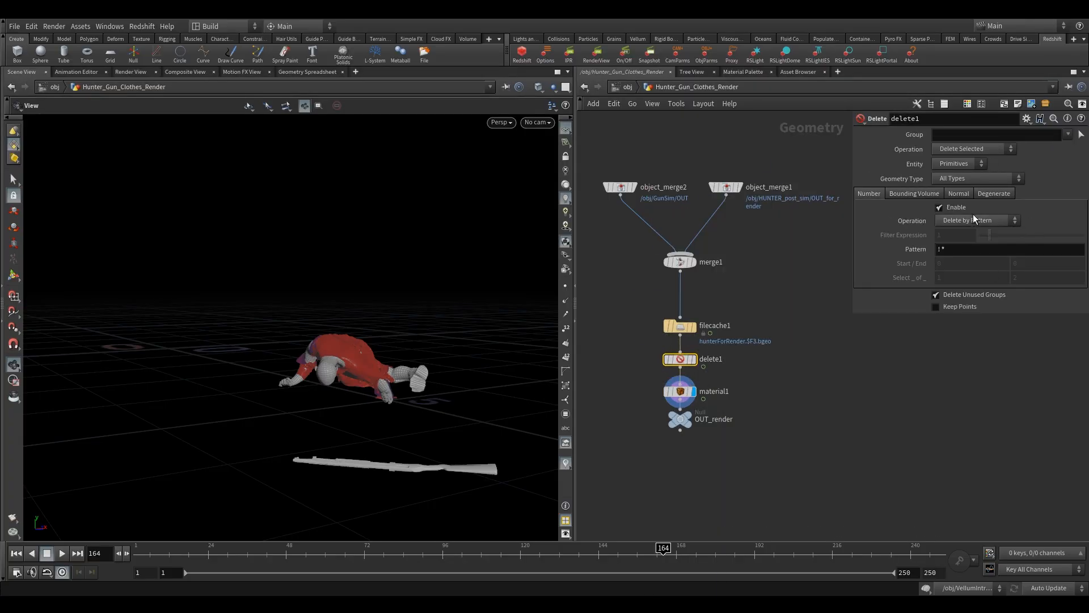
{"action": "left_click", "coordinate": [1068, 135]}
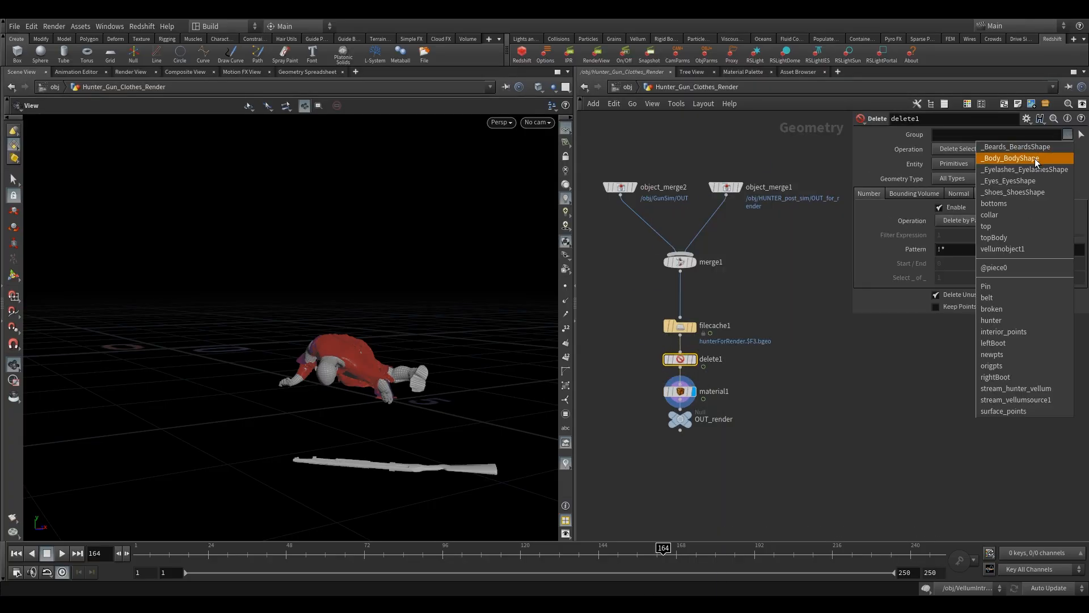
{"action": "left_click", "coordinate": [1016, 147]}
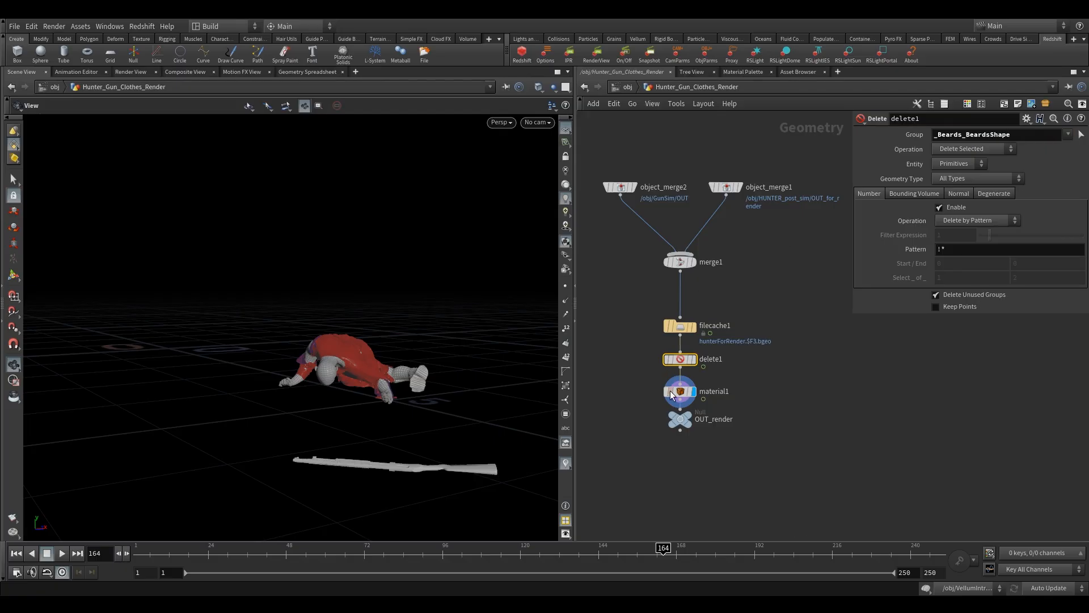
- Move the OUT_render node further down below material1
{"action": "left_click_drag", "start_coordinate": [673, 395], "coordinate": [750, 415]}
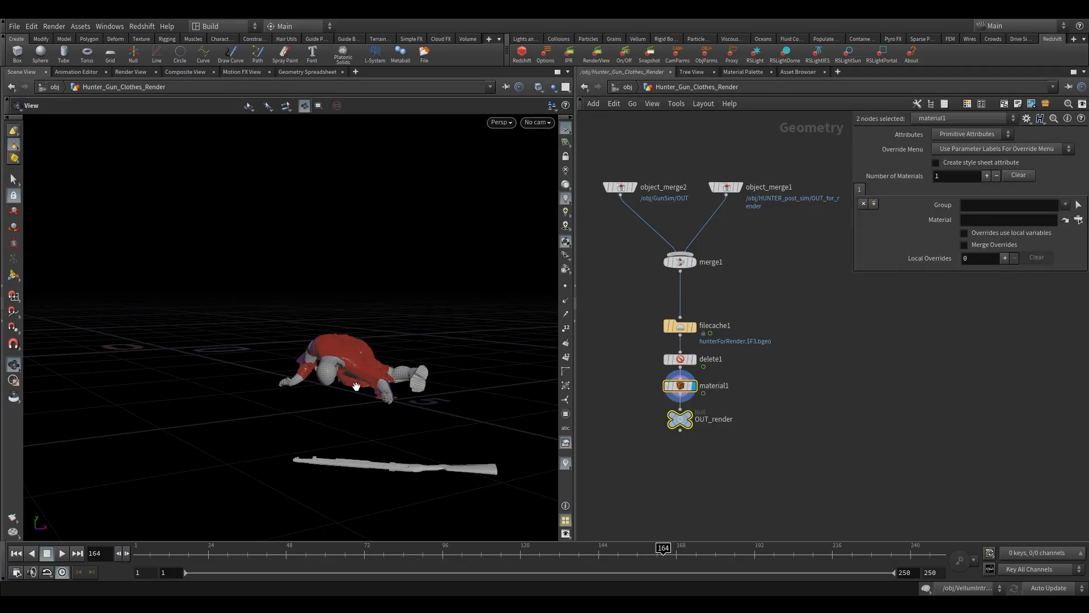
{"action": "left_click", "coordinate": [680, 422]}
{"action": "left_click_drag", "start_coordinate": [681, 433], "coordinate": [681, 450]}
- Select material1 and set its first group to _Body_BodyShape, _Eyelashes_EyelashesShape and _Eyes_EyesShape
{"action": "left_click", "coordinate": [680, 386]}
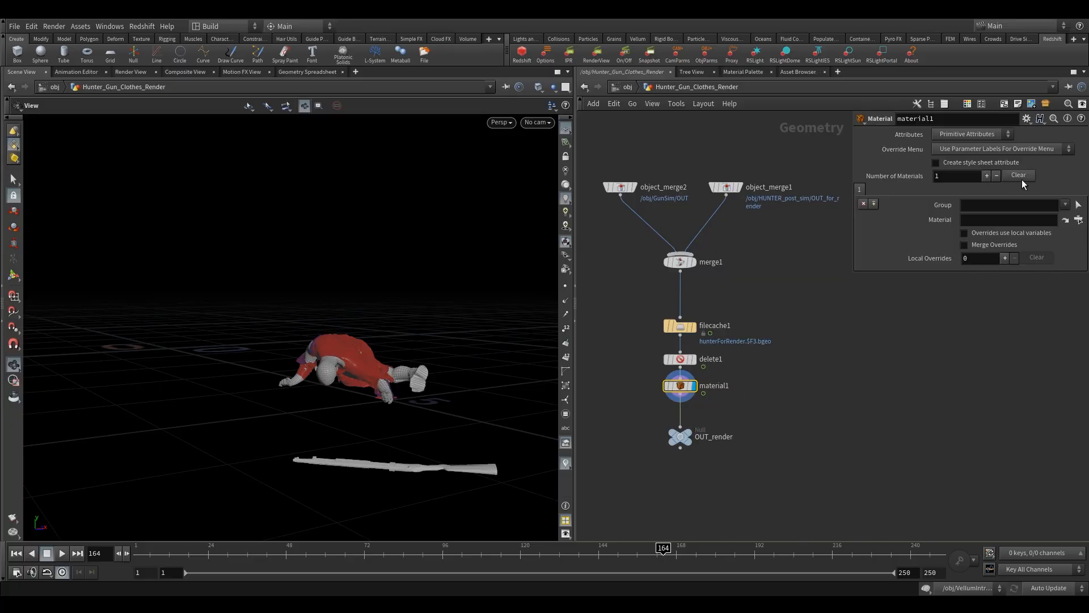
{"action": "left_click", "coordinate": [1066, 206]}
{"action": "left_click", "coordinate": [1045, 219]}
{"action": "left_click", "coordinate": [1078, 220]}
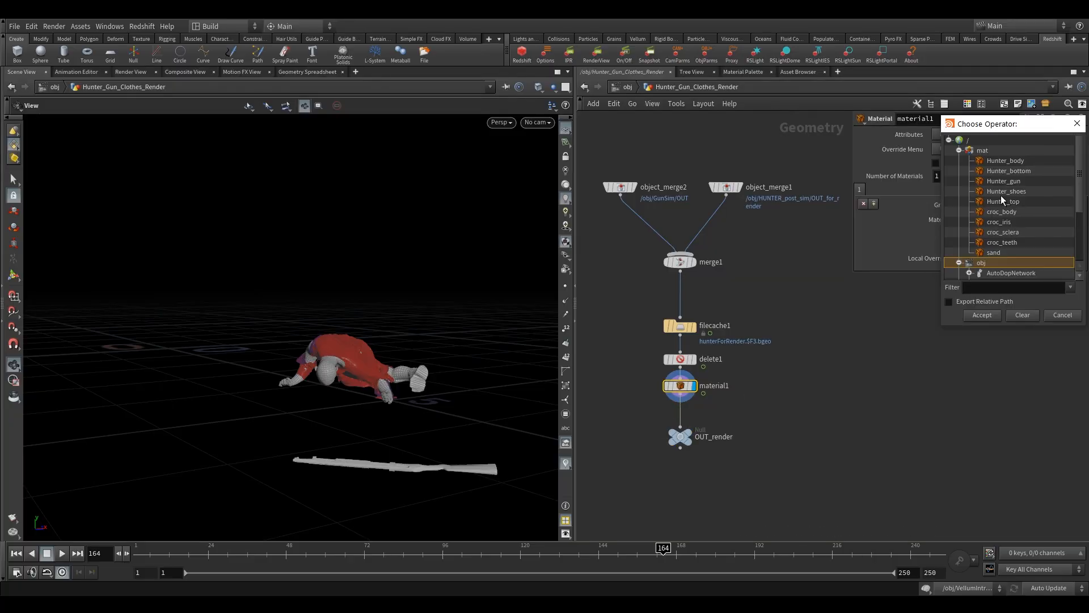
{"action": "left_click", "coordinate": [1077, 124]}
{"action": "left_click_drag", "start_coordinate": [850, 250], "coordinate": [778, 251]}
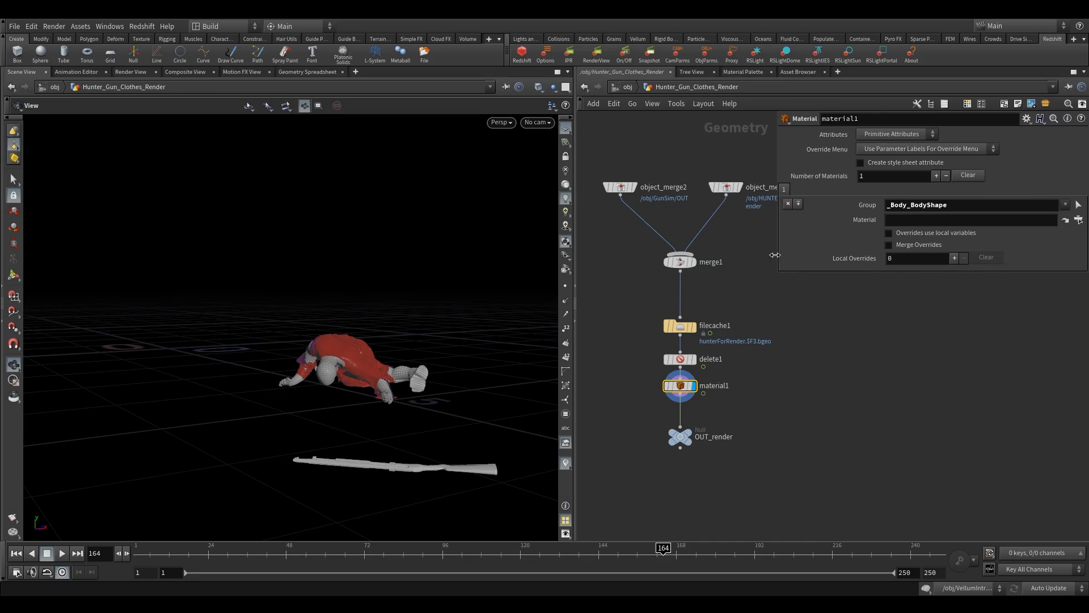
{"action": "left_click", "coordinate": [1065, 205]}
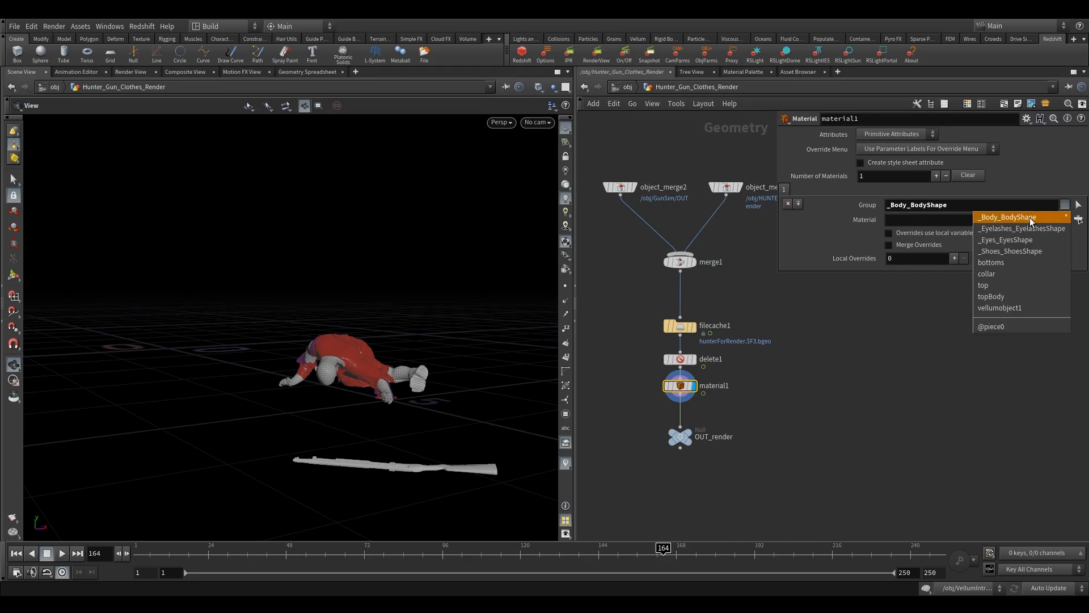
{"action": "left_click", "coordinate": [1024, 229]}
{"action": "left_click", "coordinate": [1065, 204]}
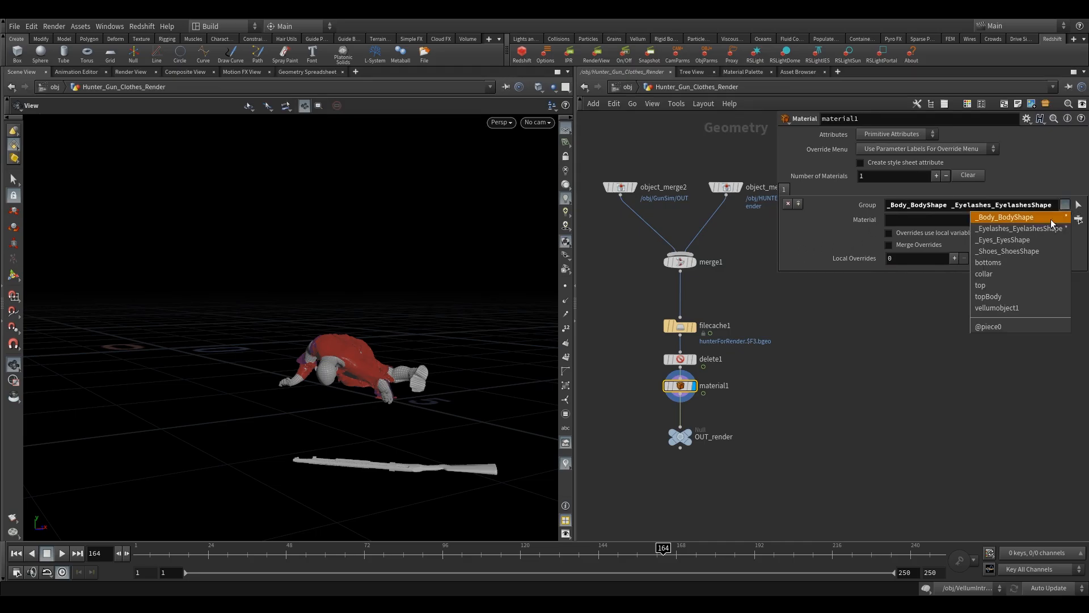
{"action": "left_click", "coordinate": [1019, 240]}
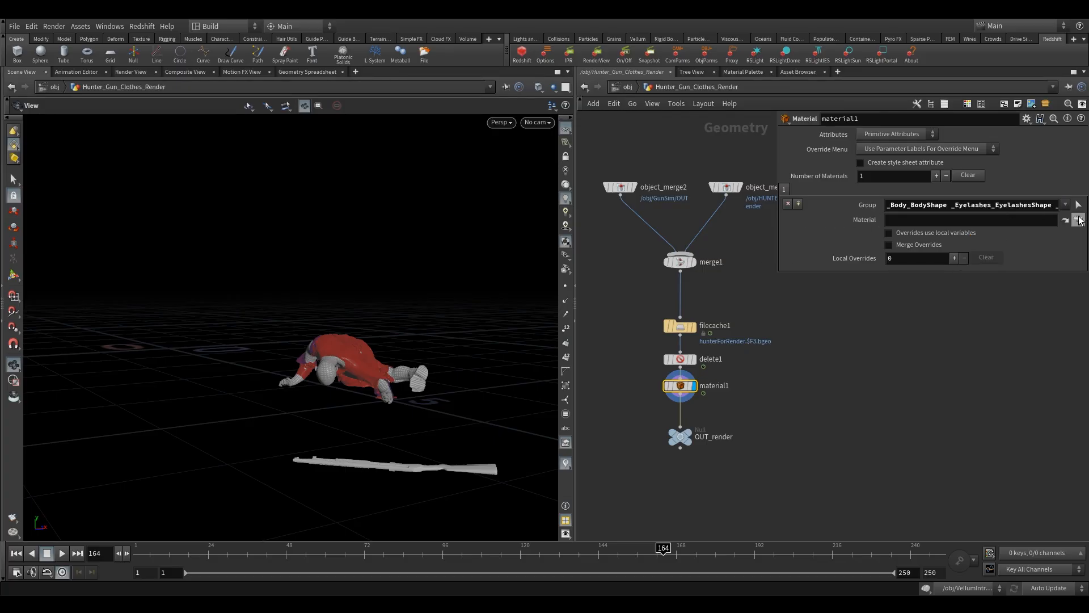
- Assign /mat/Hunter_body as the material for that first group
{"action": "left_click", "coordinate": [1079, 220]}
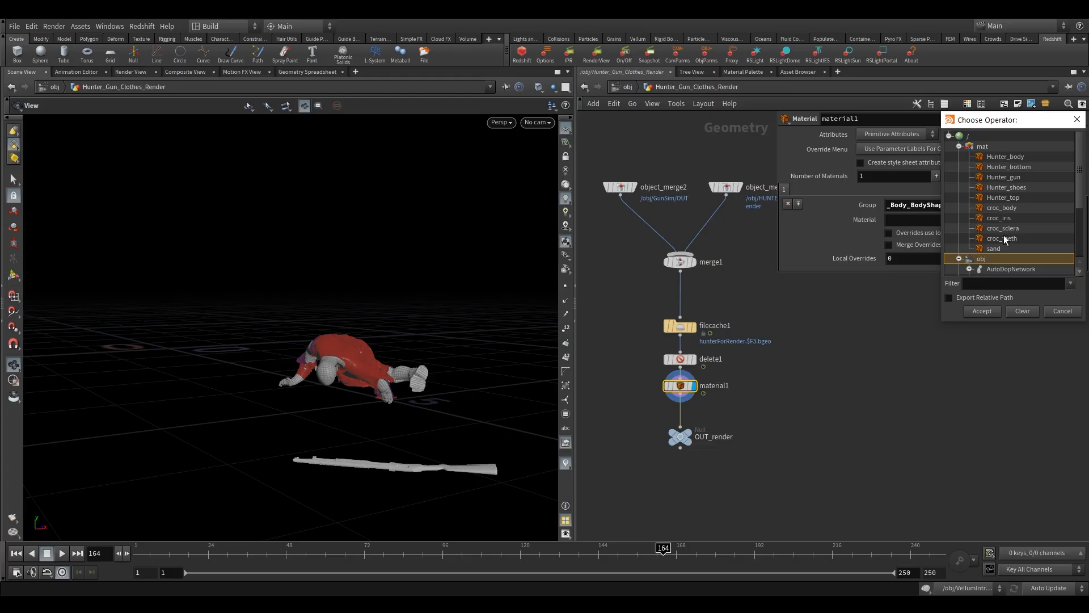
{"action": "left_click", "coordinate": [1017, 159]}
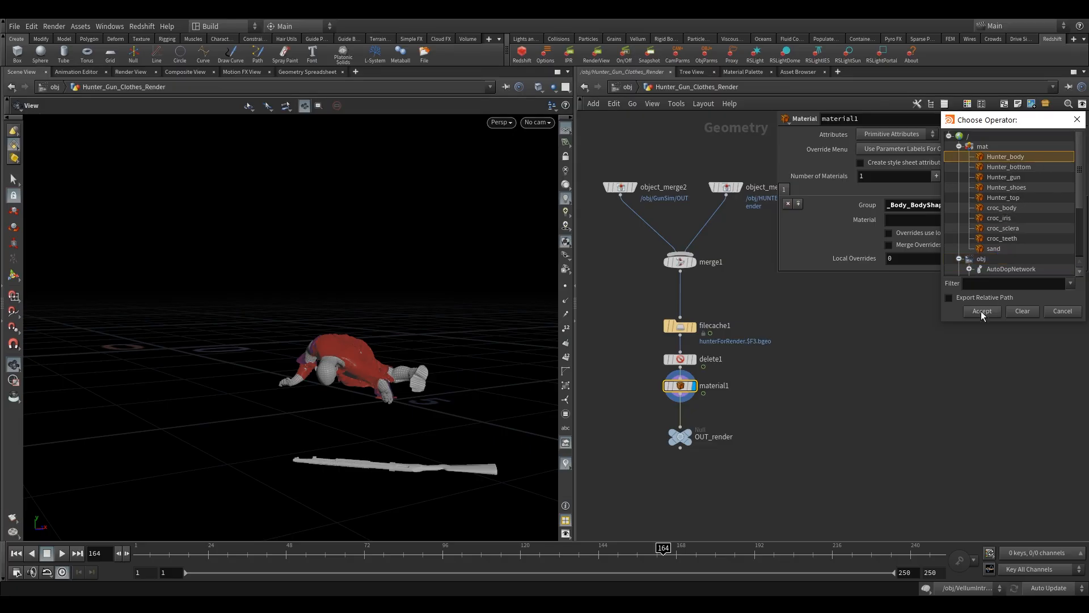
{"action": "left_click", "coordinate": [983, 312]}
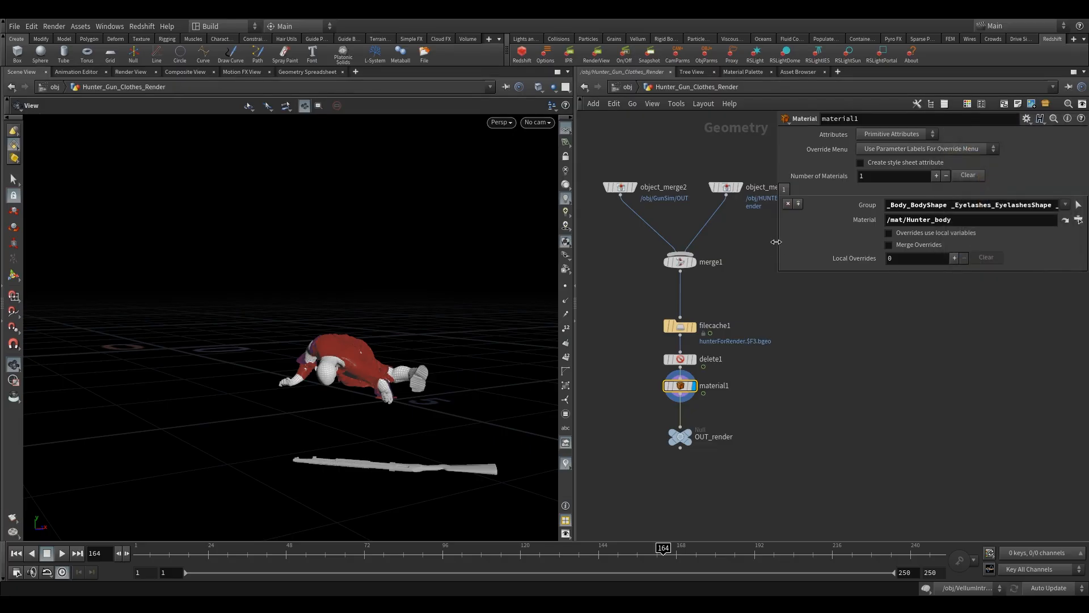
- Add a second material slot with group _Shoes_ShoesShape and material /mat/Hunter_shoes
{"action": "left_click_drag", "start_coordinate": [777, 241], "coordinate": [692, 249]}
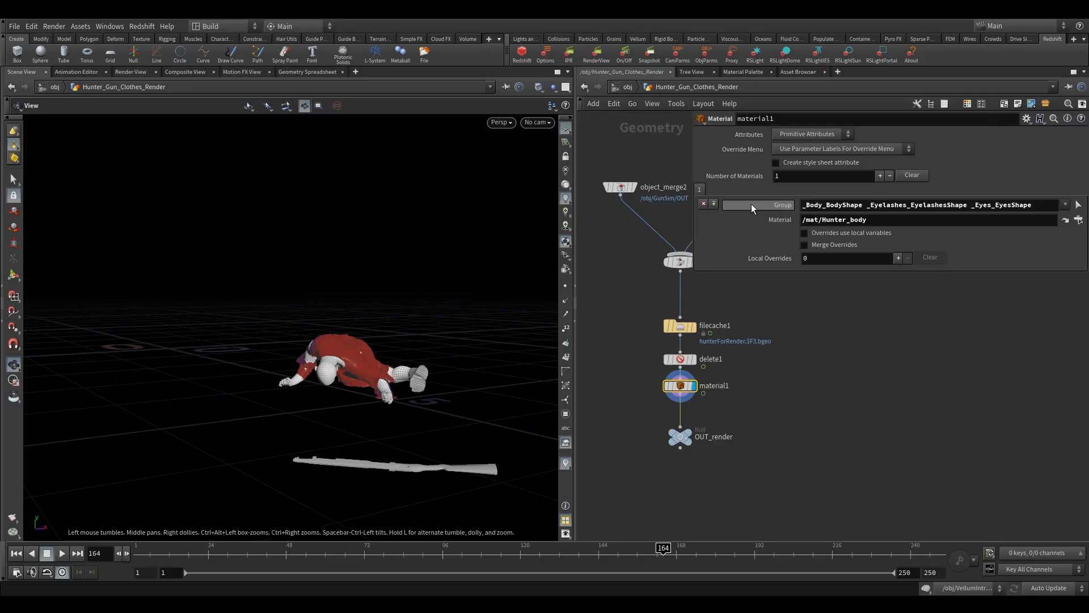
{"action": "left_click", "coordinate": [714, 204]}
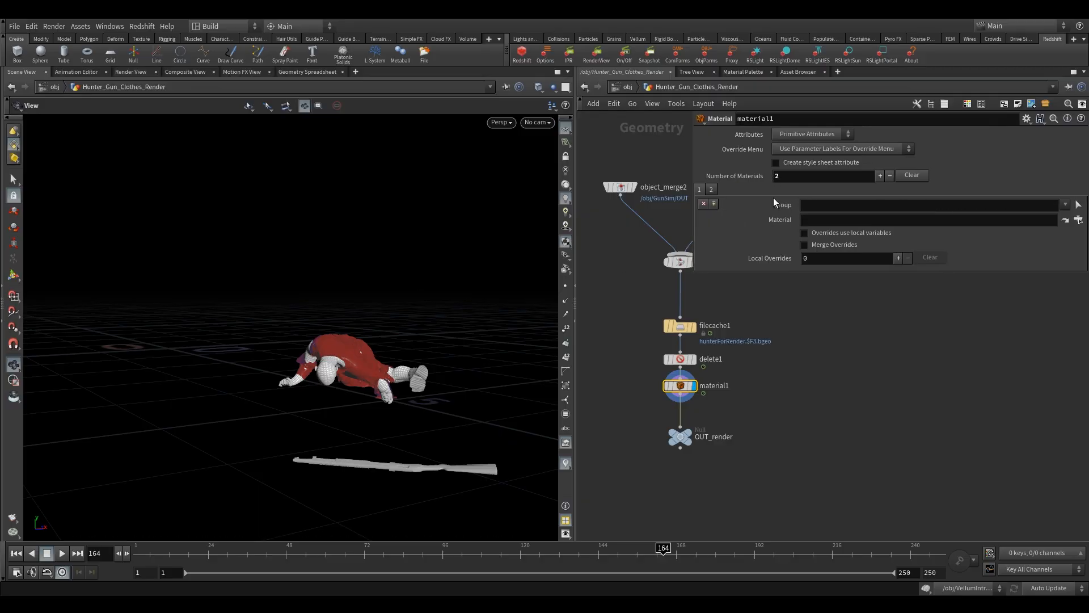
{"action": "left_click", "coordinate": [1065, 205]}
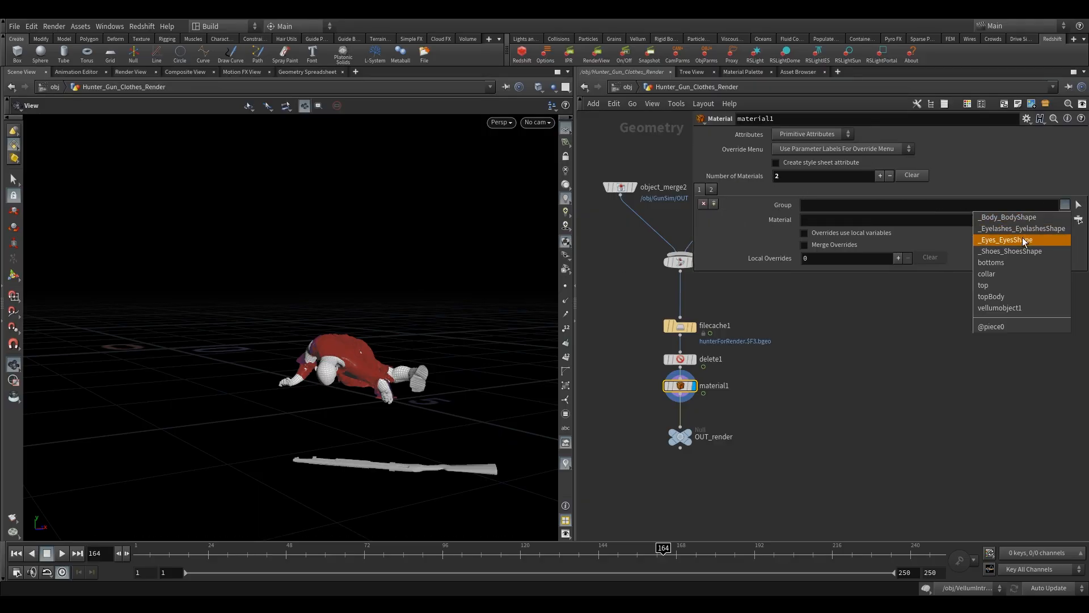
{"action": "left_click", "coordinate": [1010, 251]}
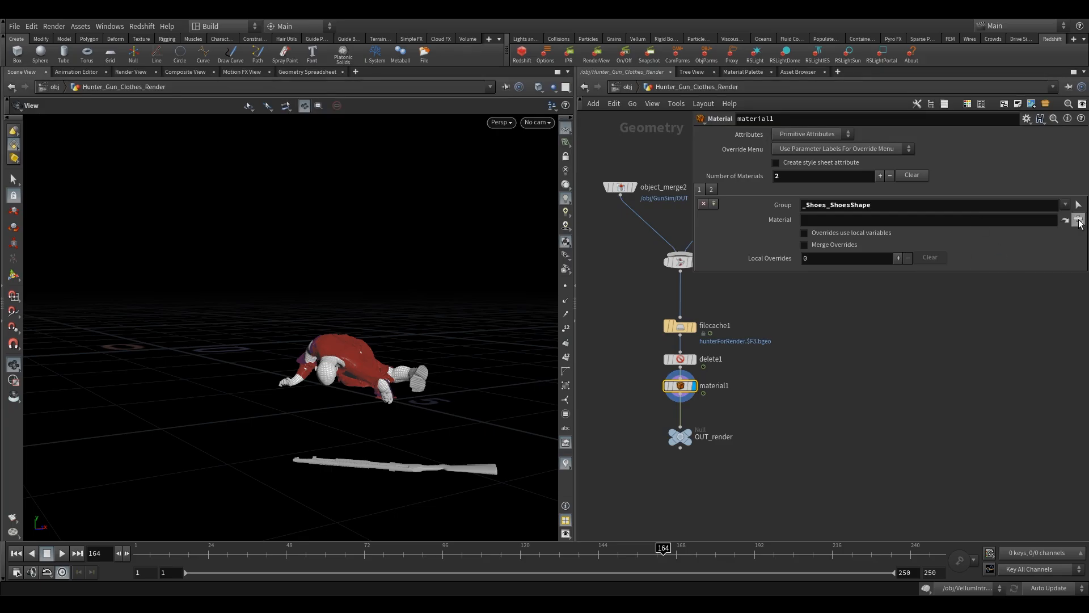
{"action": "left_click", "coordinate": [1079, 222]}
{"action": "left_click", "coordinate": [1007, 190]}
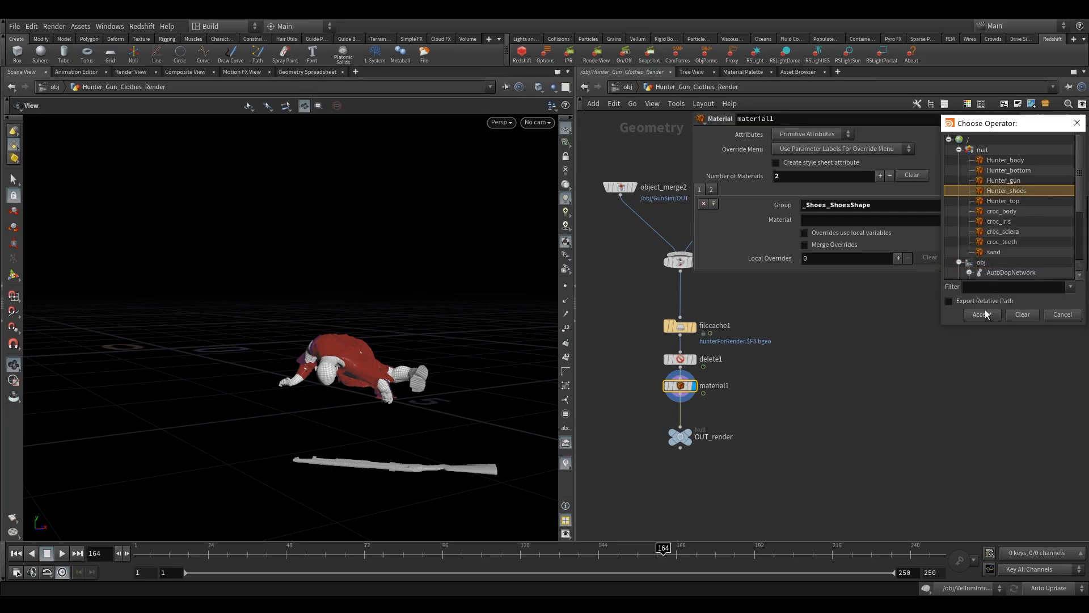
{"action": "left_click", "coordinate": [982, 315]}
- Add a third material slot with group bottoms and material /mat/Hunter_bottom
{"action": "left_click", "coordinate": [715, 203]}
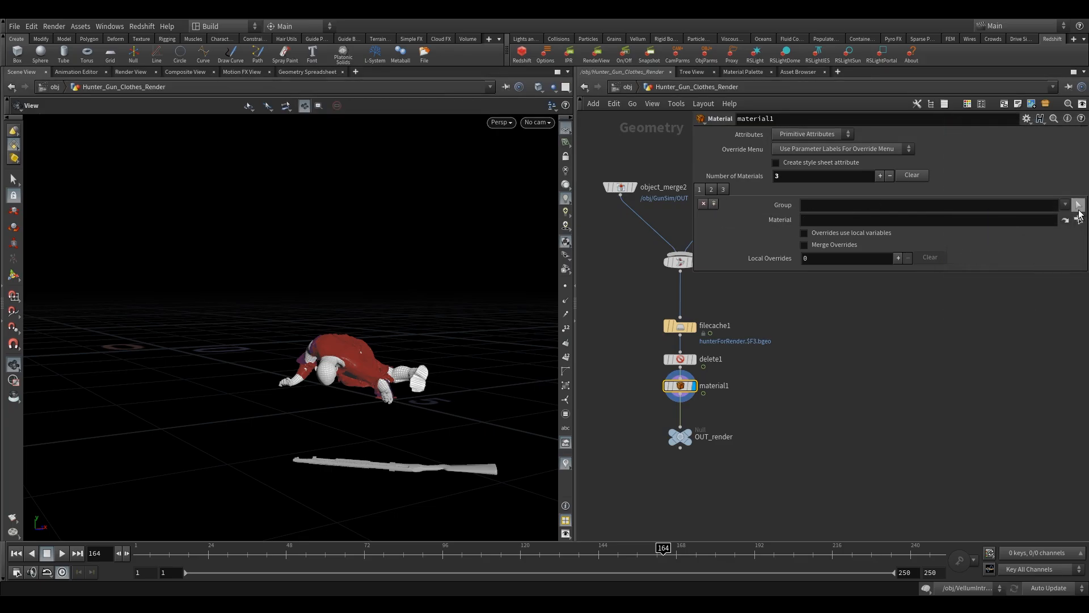
{"action": "left_click", "coordinate": [1066, 204]}
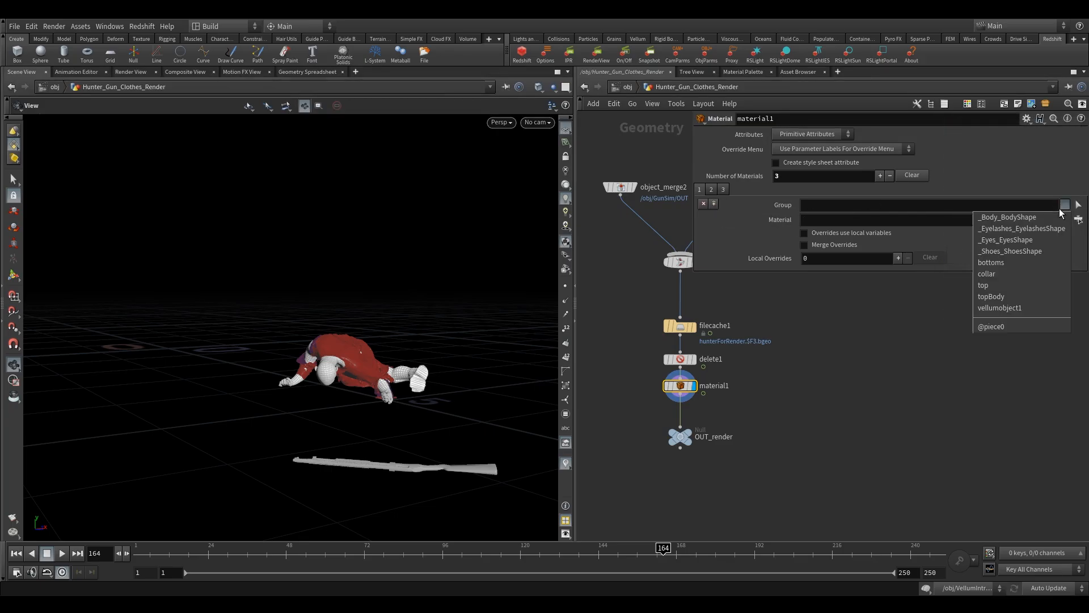
{"action": "left_click", "coordinate": [1010, 263]}
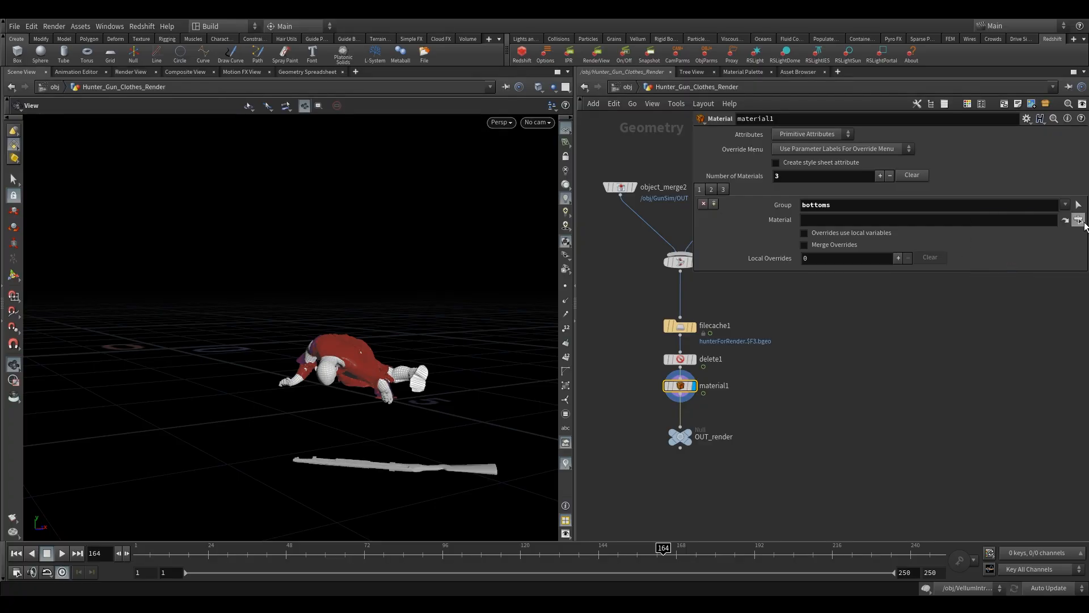
{"action": "left_click", "coordinate": [1078, 220]}
{"action": "scroll", "coordinate": [1007, 227], "scroll_direction": "down", "scroll_amount": 3}
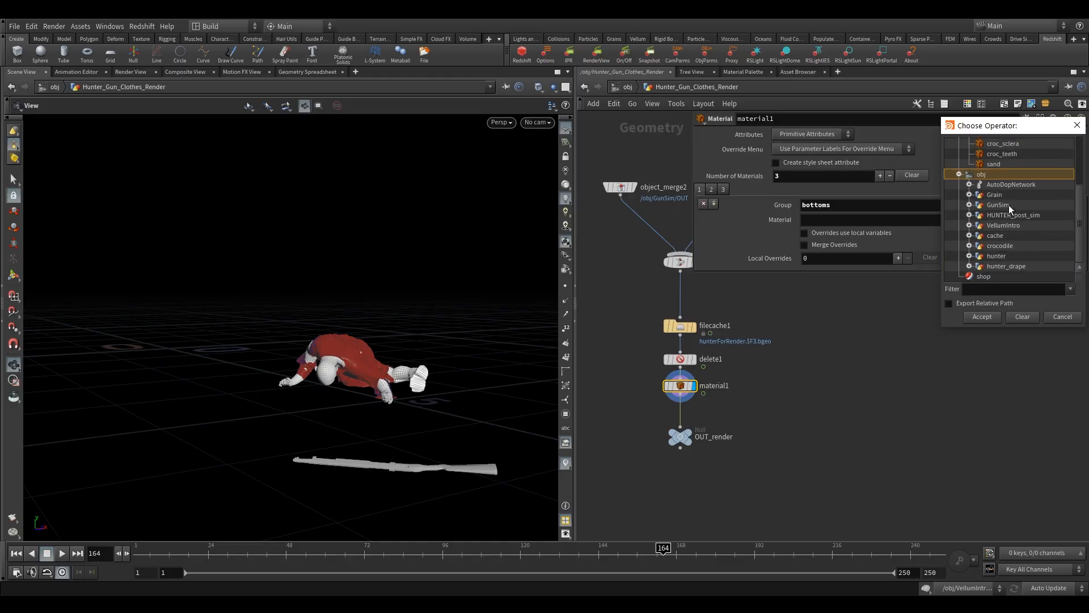
{"action": "scroll", "coordinate": [1012, 209], "scroll_direction": "up", "scroll_amount": 3}
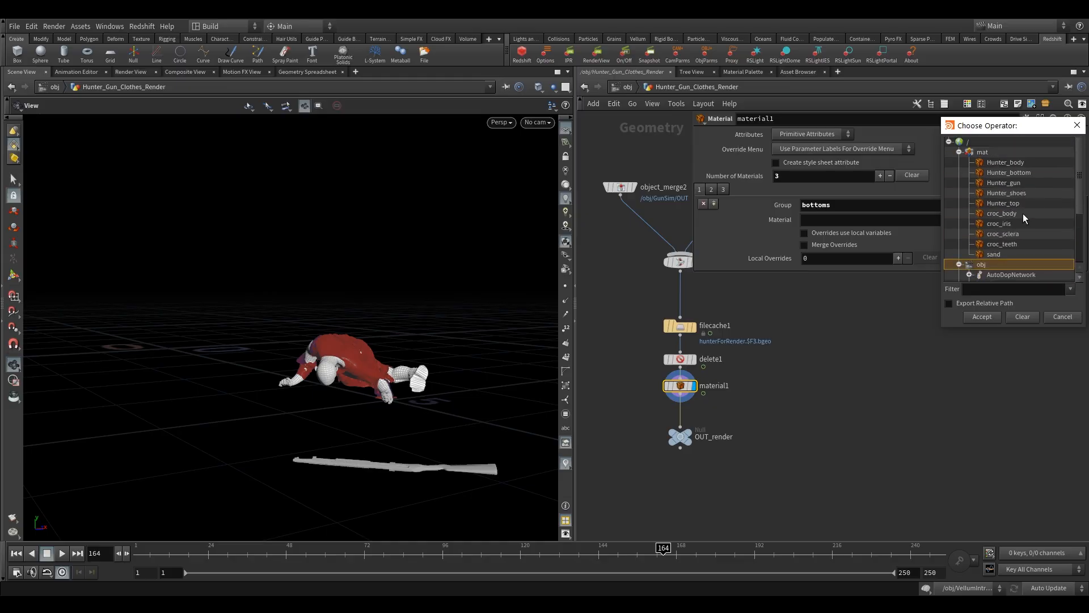
{"action": "left_click", "coordinate": [1013, 173]}
{"action": "left_click", "coordinate": [982, 316]}
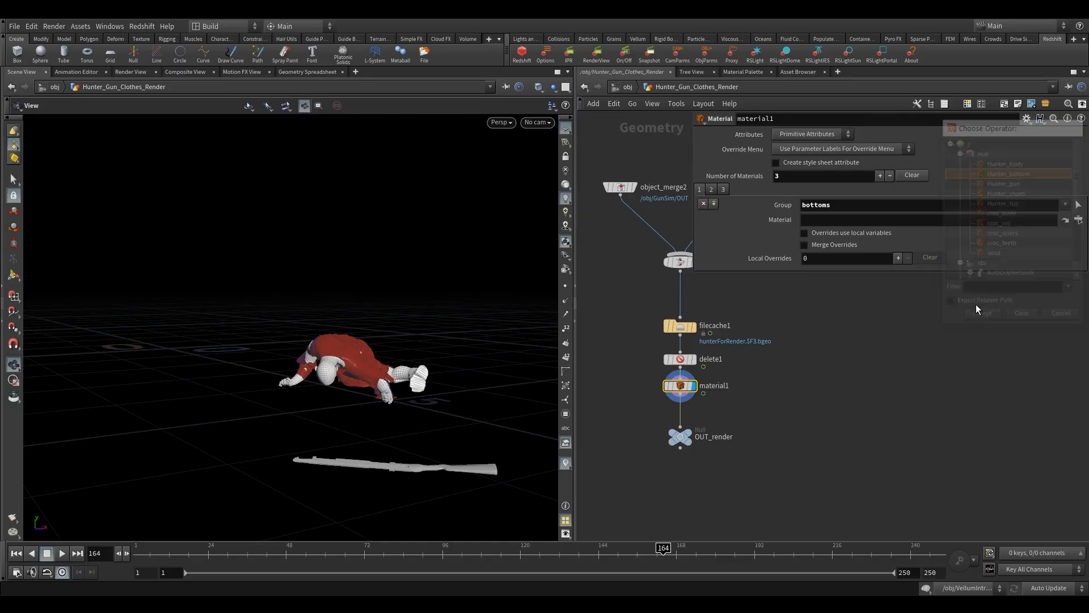
- Add a fourth material slot with group top and material /mat/Hunter_top
{"action": "left_click", "coordinate": [714, 203]}
{"action": "left_click", "coordinate": [1065, 204]}
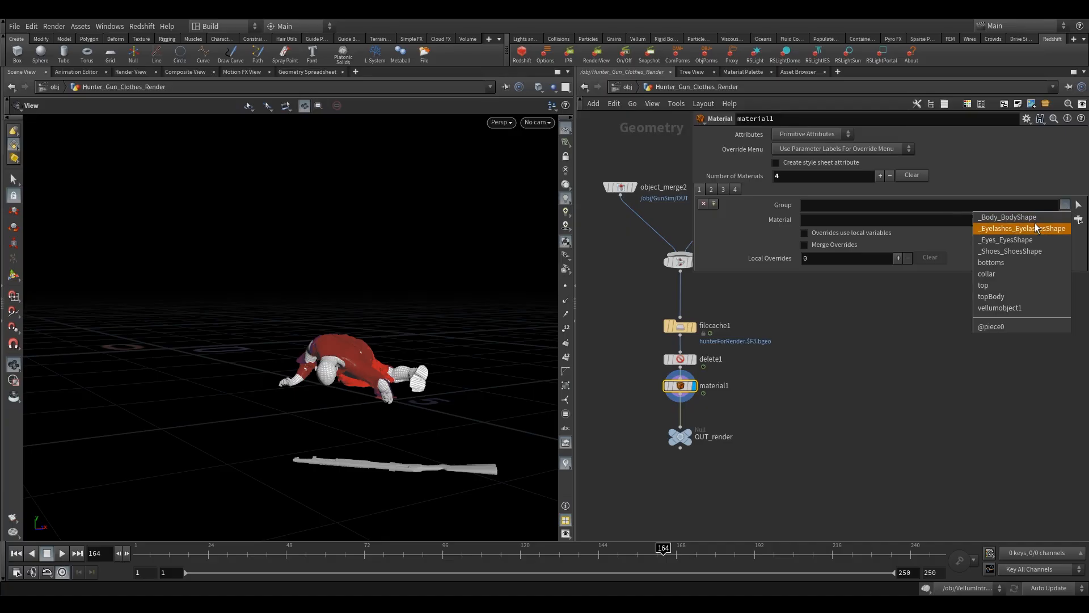
{"action": "left_click", "coordinate": [1001, 284]}
{"action": "left_click", "coordinate": [1078, 220]}
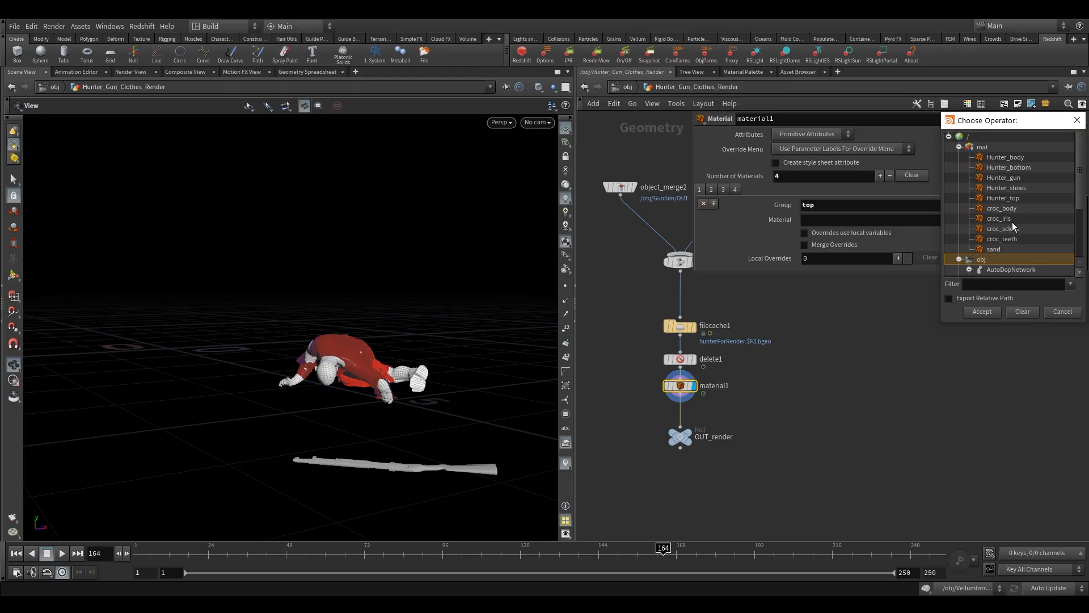
{"action": "left_click", "coordinate": [1021, 198]}
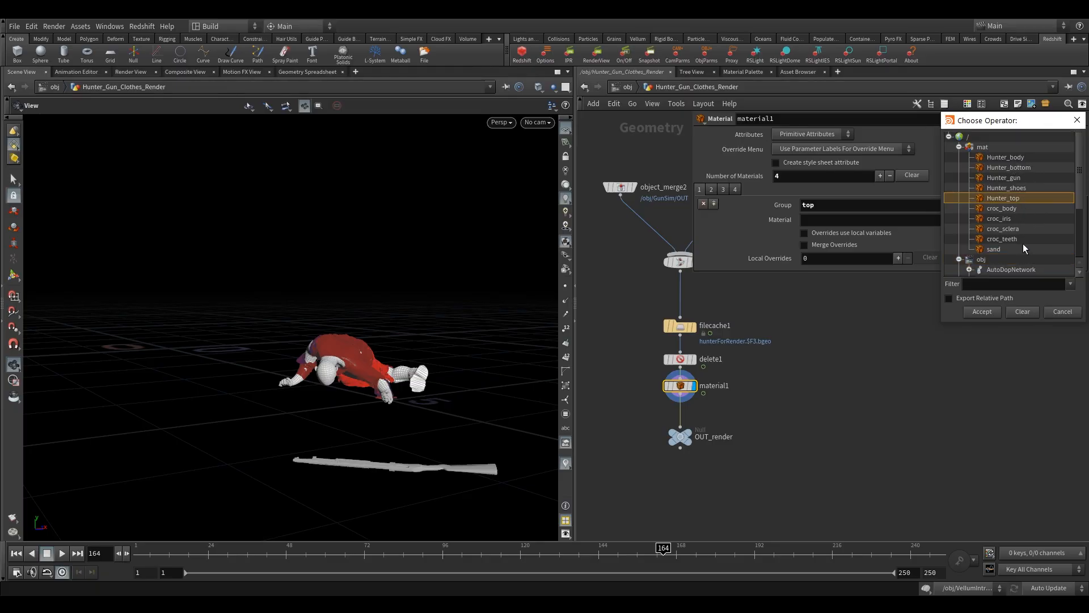
{"action": "left_click", "coordinate": [983, 311]}
- Go to frame 135 on the timeline to check the hunter in the viewport
{"action": "left_click", "coordinate": [1064, 204]}
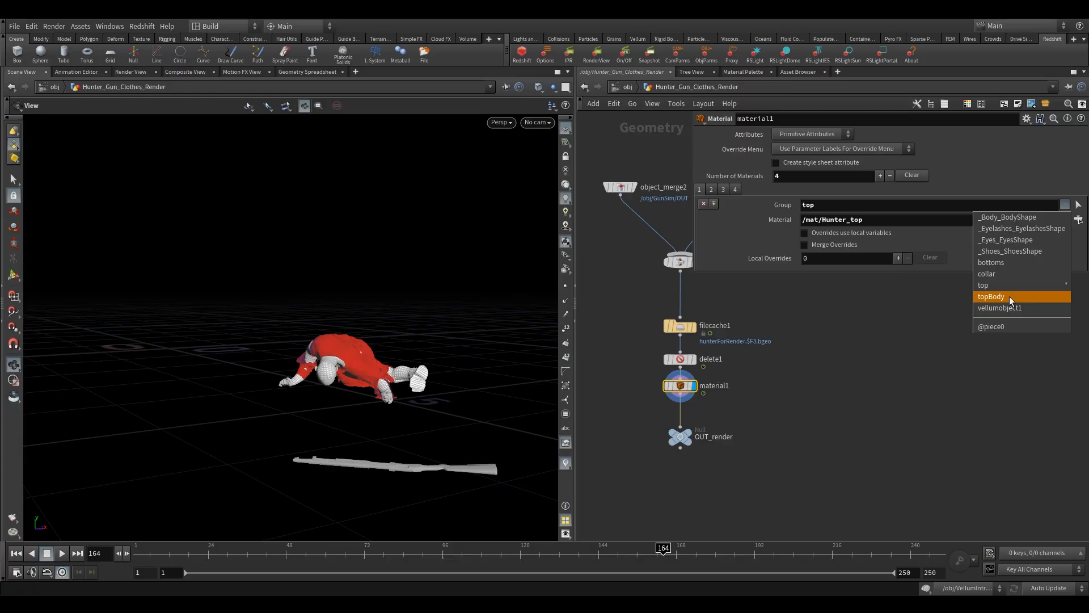
{"action": "left_click", "coordinate": [824, 297]}
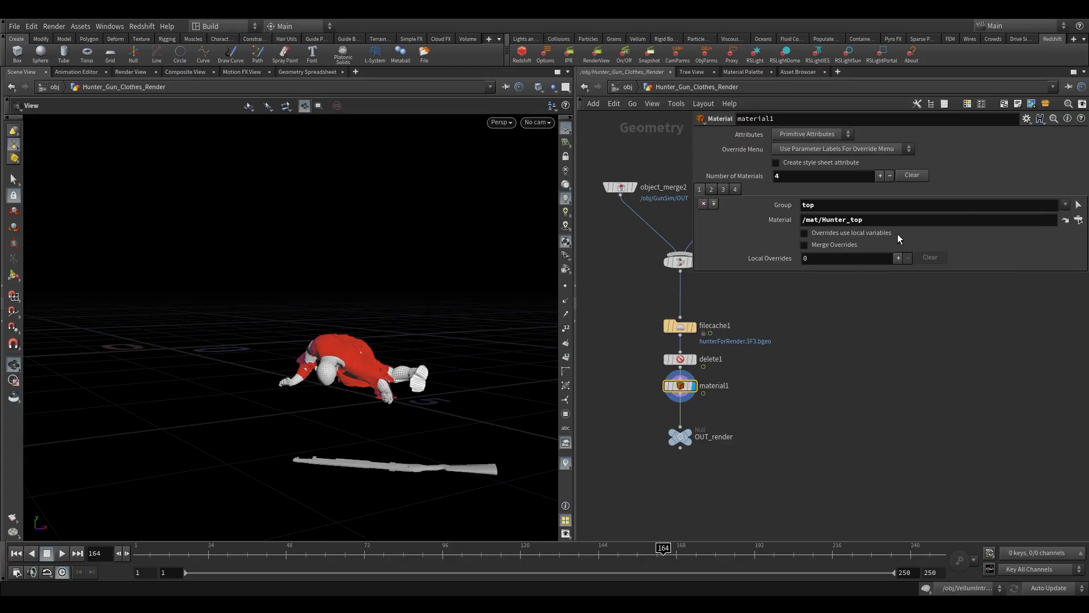
{"action": "middle_click_drag", "start_coordinate": [817, 338], "coordinate": [818, 368]}
{"action": "left_click_drag", "start_coordinate": [678, 356], "coordinate": [681, 339]}
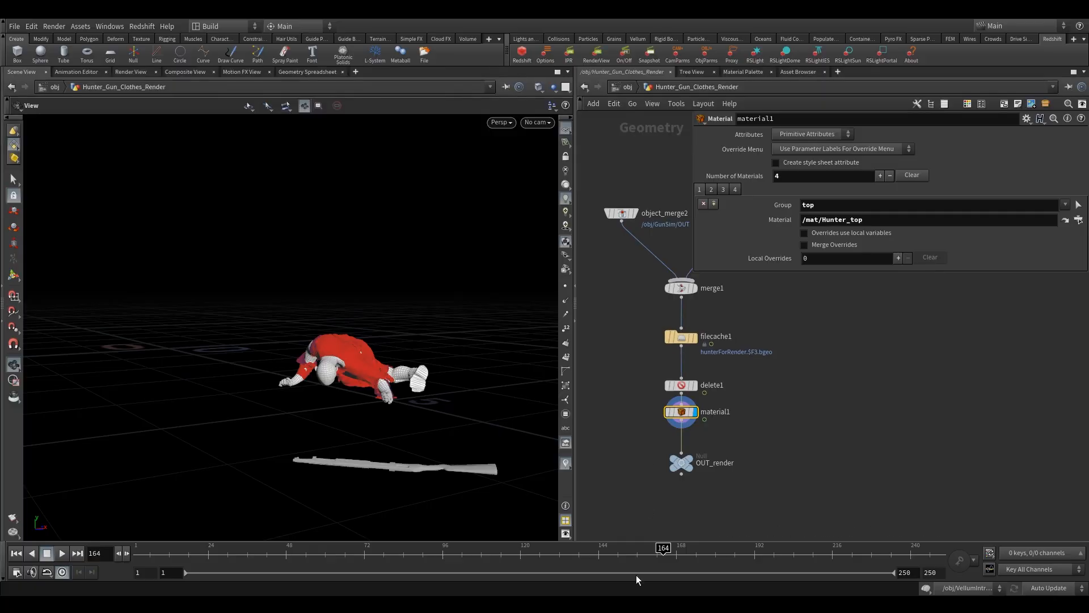
{"action": "left_click", "coordinate": [570, 558]}
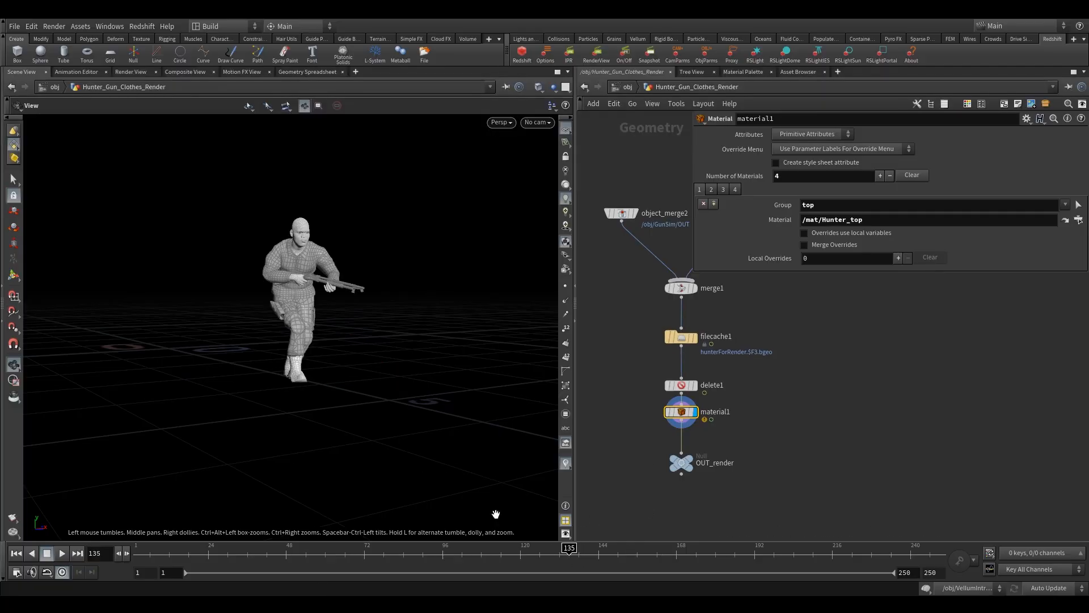
- Add _Tops_TopsShape to the fourth slot's group alongside top
{"action": "left_click", "coordinate": [1065, 205]}
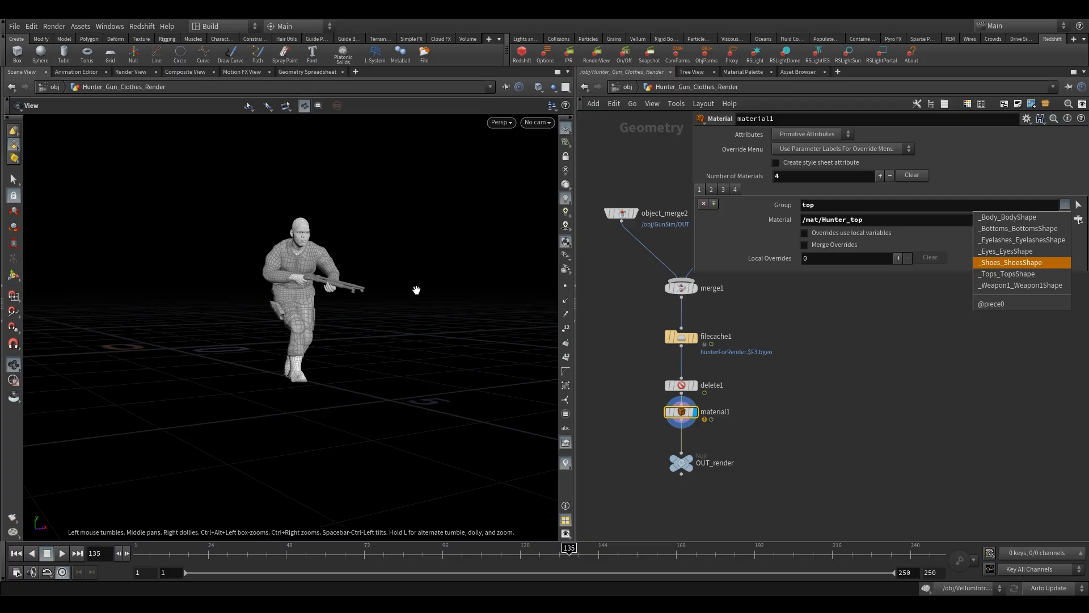
{"action": "left_click", "coordinate": [681, 418]}
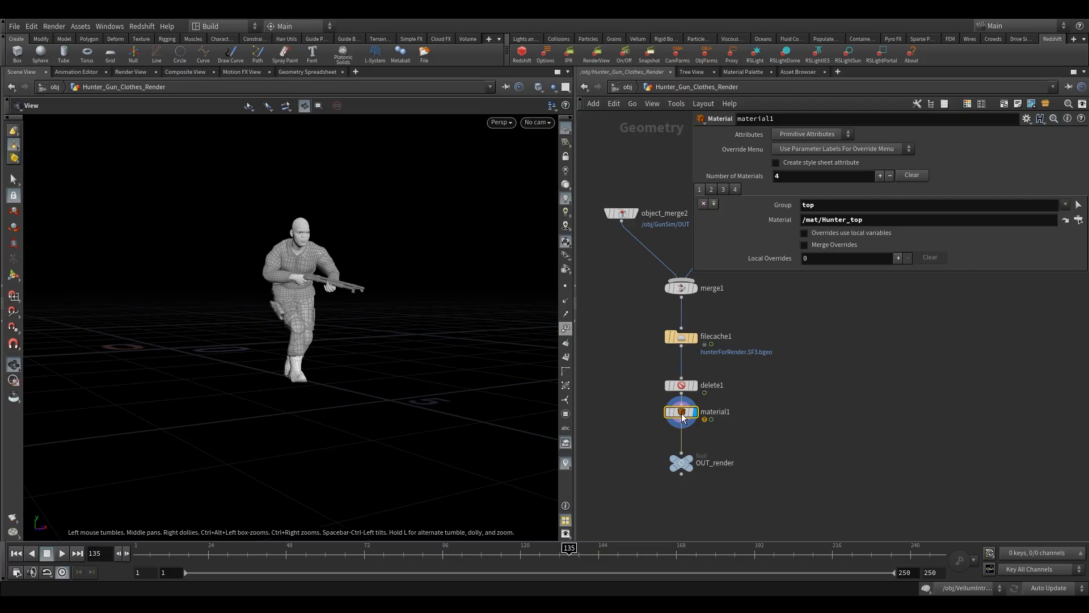
{"action": "left_click_drag", "start_coordinate": [681, 417], "coordinate": [682, 426]}
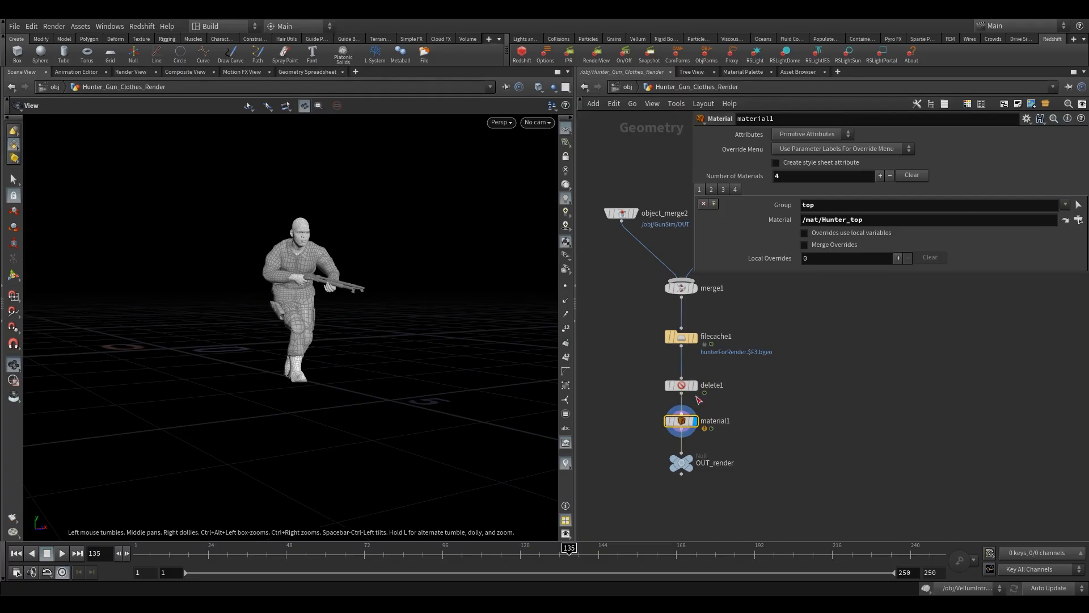
{"action": "left_click", "coordinate": [832, 203]}
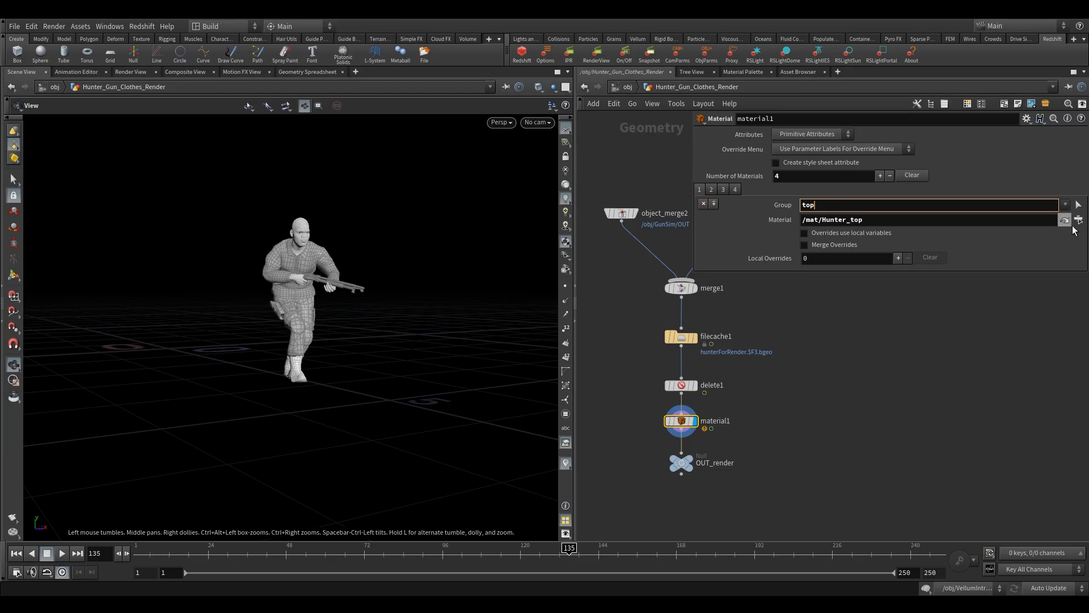
{"action": "left_click", "coordinate": [1066, 204]}
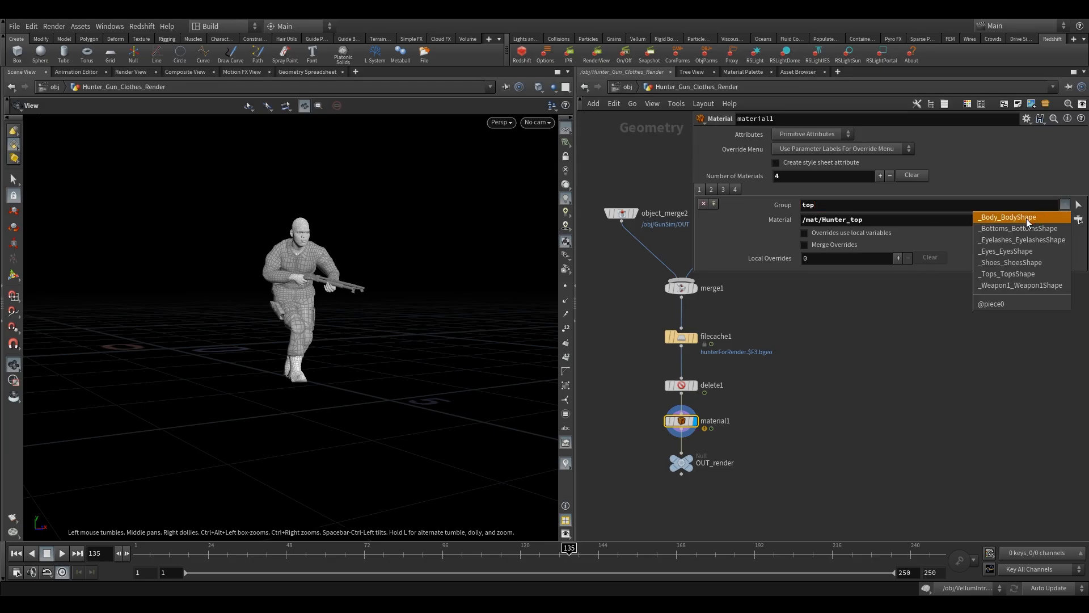
{"action": "left_click", "coordinate": [1019, 274]}
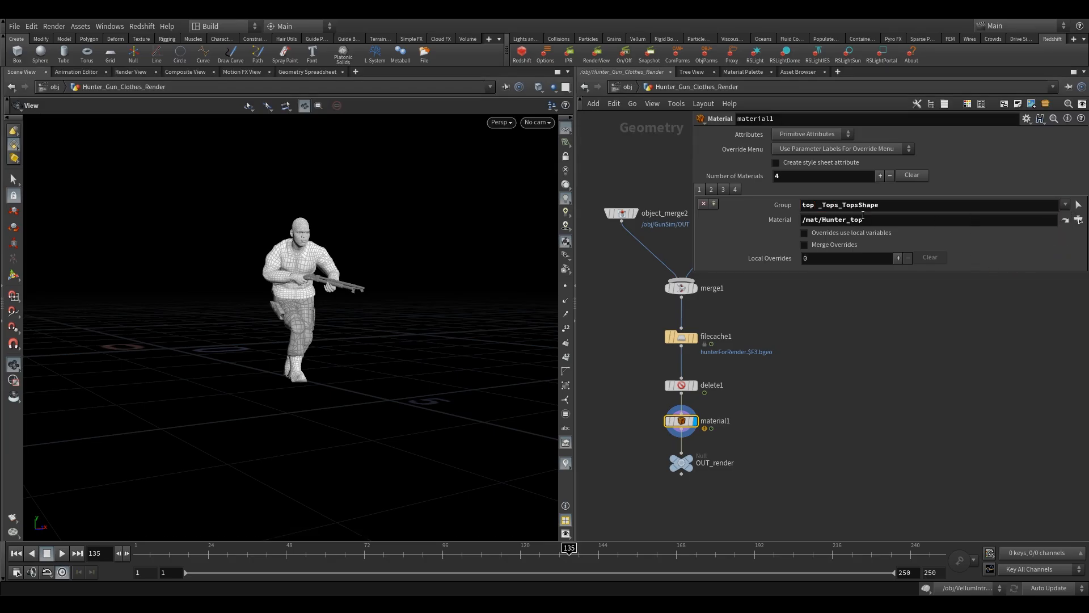
- Add _Bottoms_BottomsShape to the second material slot's group alongside bottoms
{"action": "left_click_drag", "start_coordinate": [294, 283], "coordinate": [325, 291]}
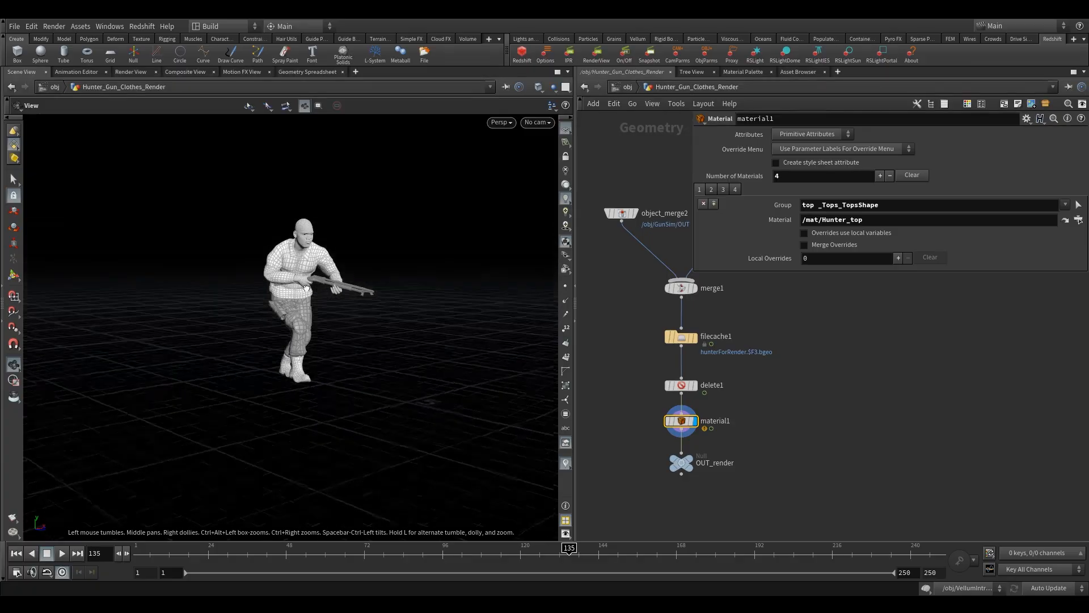
{"action": "left_click", "coordinate": [712, 191]}
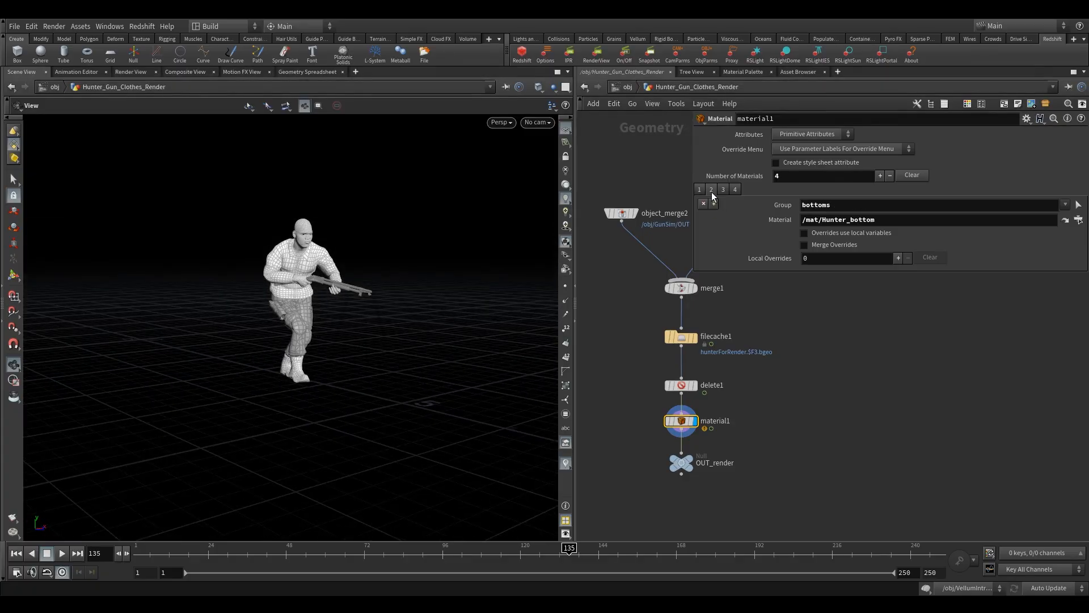
{"action": "left_click", "coordinate": [1065, 205]}
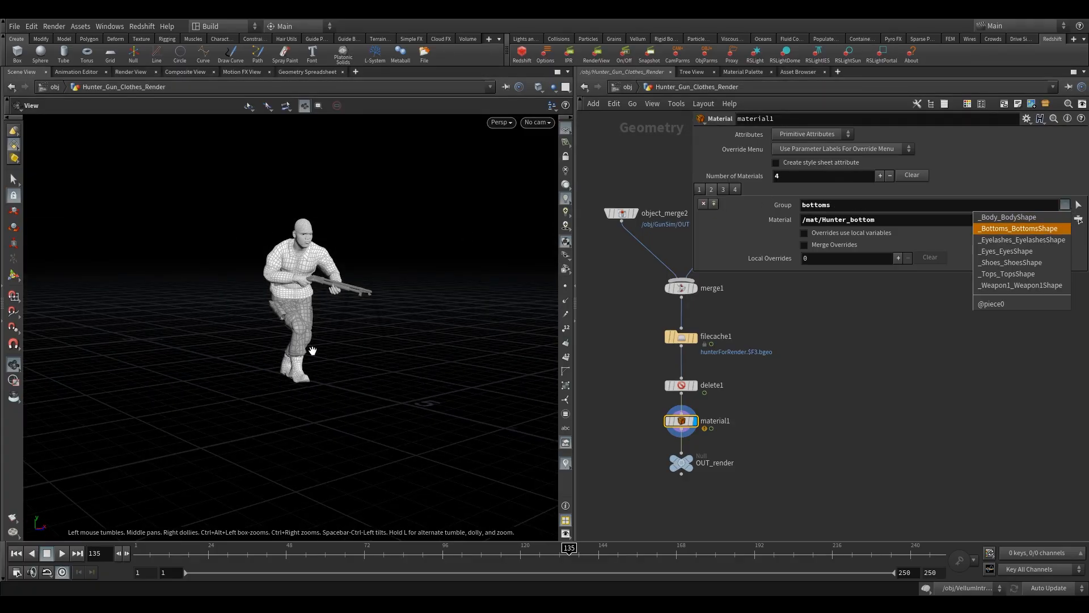
{"action": "left_click", "coordinate": [1030, 229]}
{"action": "left_click_drag", "start_coordinate": [277, 303], "coordinate": [344, 257]}
{"action": "scroll", "coordinate": [318, 278], "scroll_direction": "up", "scroll_amount": 3}
{"action": "scroll", "coordinate": [300, 293], "scroll_direction": "up", "scroll_amount": 3}
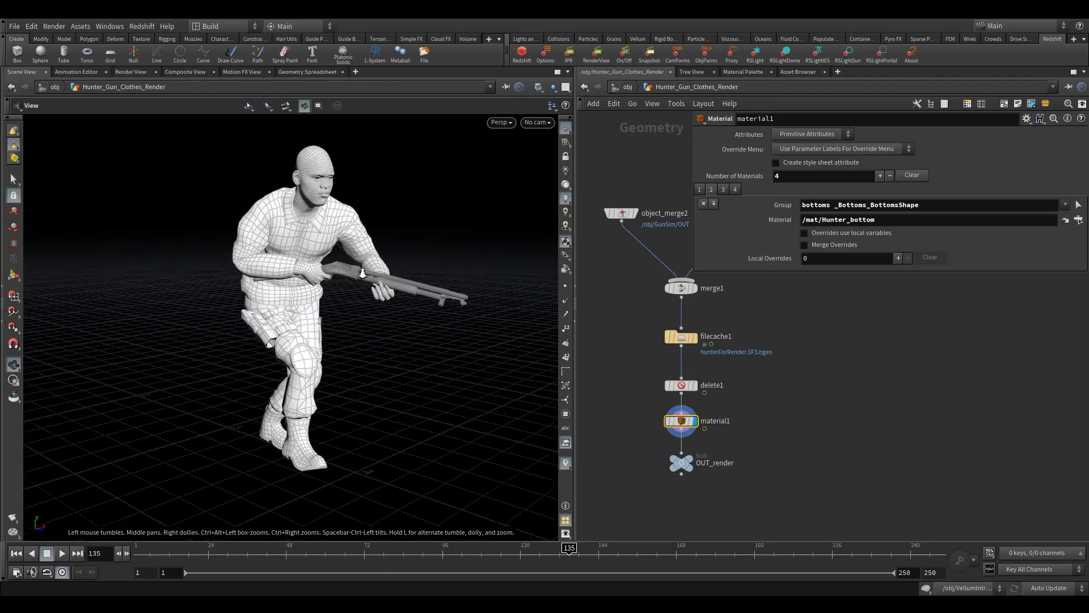
{"action": "scroll", "coordinate": [318, 298], "scroll_direction": "down", "scroll_amount": 2}
{"action": "left_click_drag", "start_coordinate": [331, 304], "coordinate": [319, 303]}
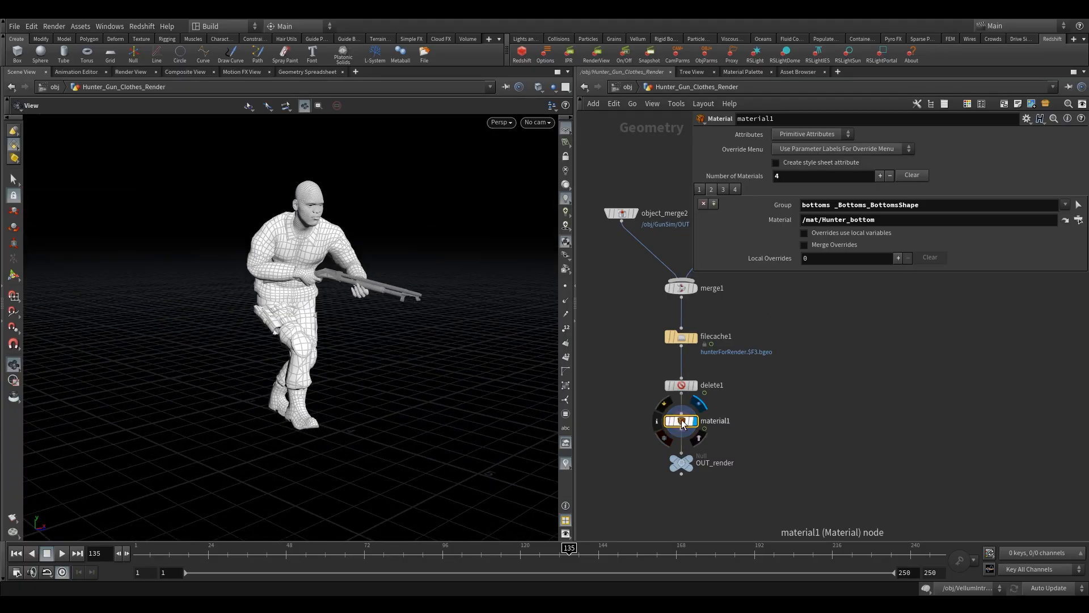
- Add a fifth material slot to the material1 node
{"action": "left_click_drag", "start_coordinate": [681, 422], "coordinate": [704, 425]}
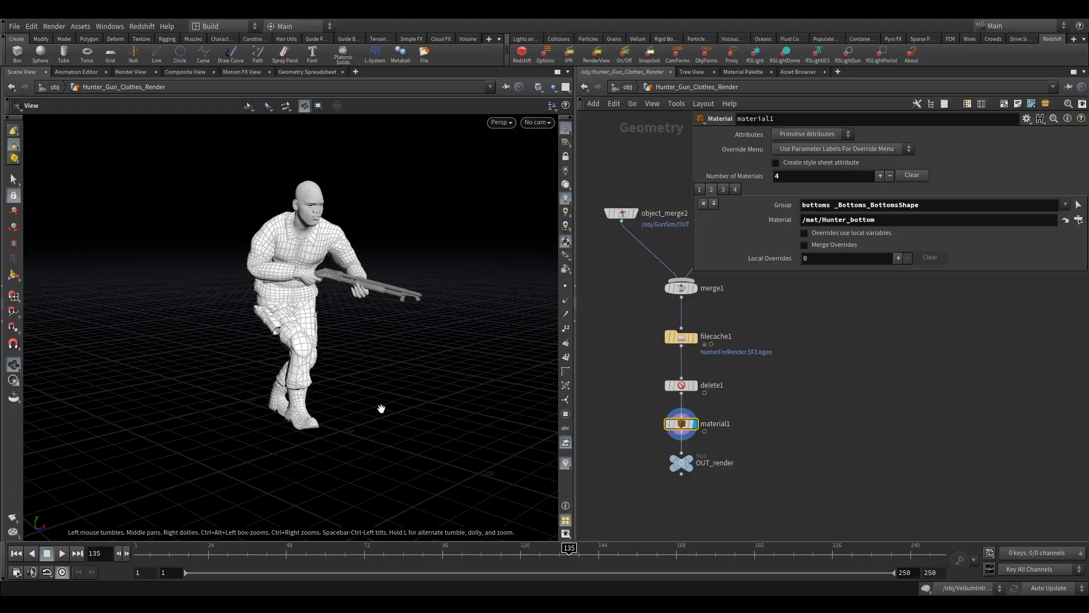
{"action": "middle_click_drag", "start_coordinate": [649, 429], "coordinate": [663, 328]}
{"action": "left_click_drag", "start_coordinate": [694, 361], "coordinate": [696, 399]}
{"action": "middle_click_drag", "start_coordinate": [680, 361], "coordinate": [662, 383]}
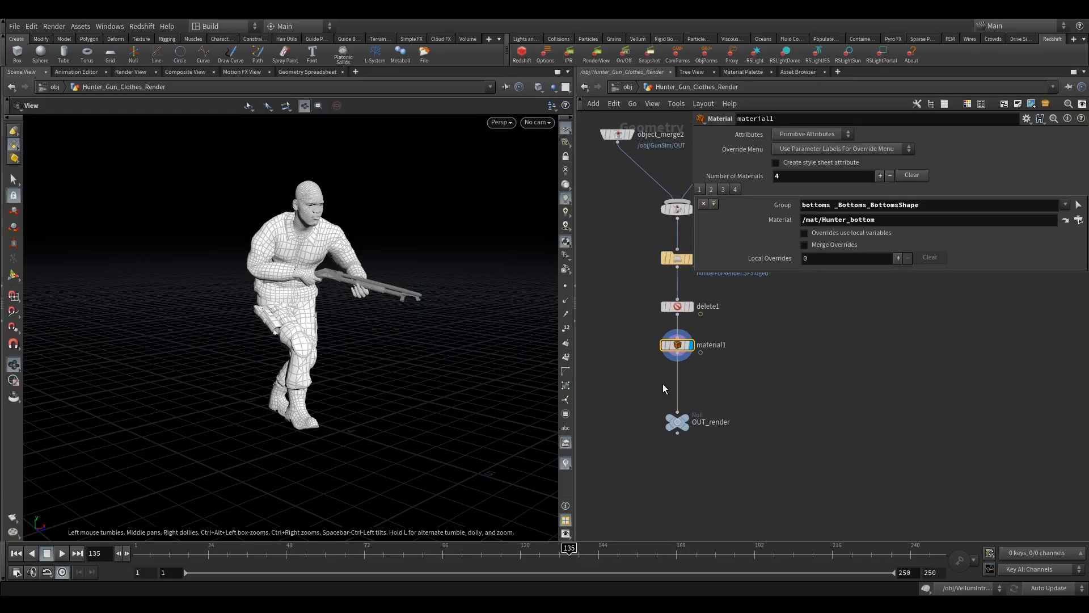
{"action": "left_click", "coordinate": [736, 192]}
{"action": "key", "text": "ctrl+z"}
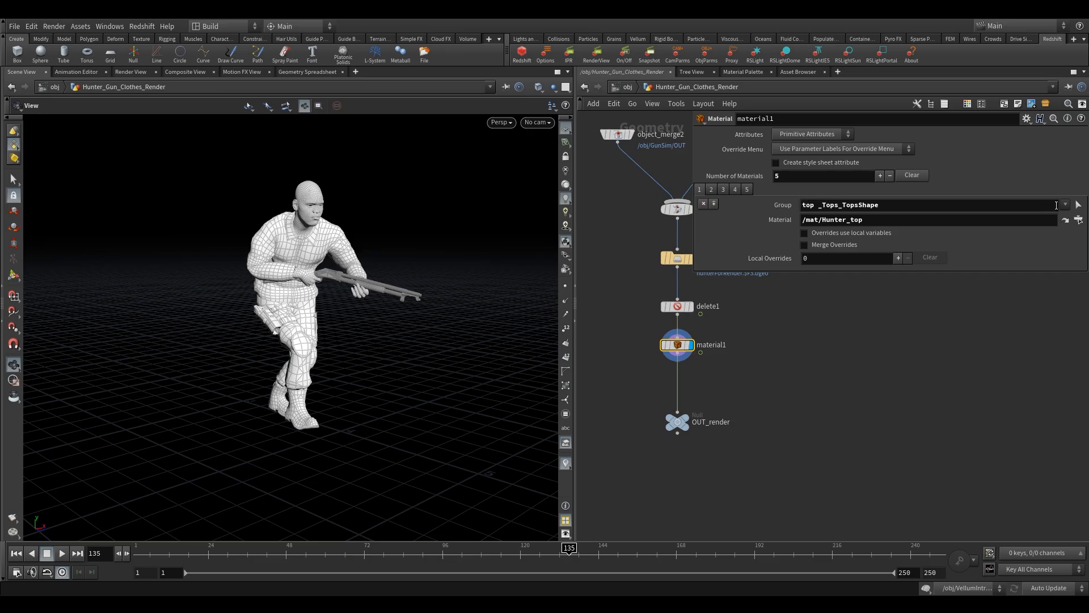
{"action": "left_click", "coordinate": [722, 189]}
{"action": "left_click", "coordinate": [734, 189]}
{"action": "left_click", "coordinate": [746, 189]}
{"action": "left_click", "coordinate": [1065, 204]}
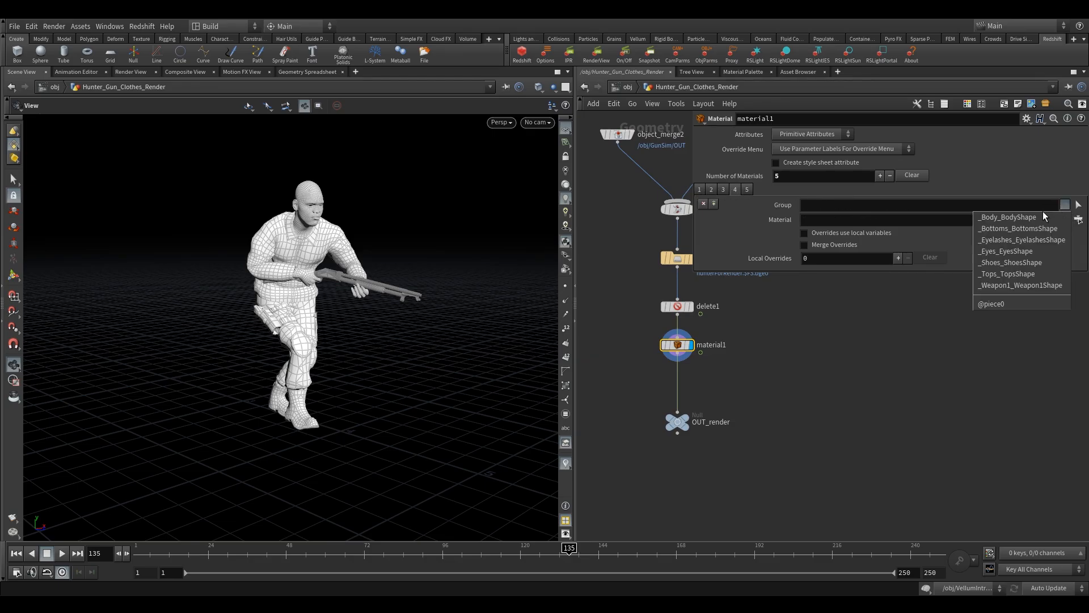
{"action": "left_click", "coordinate": [1002, 305]}
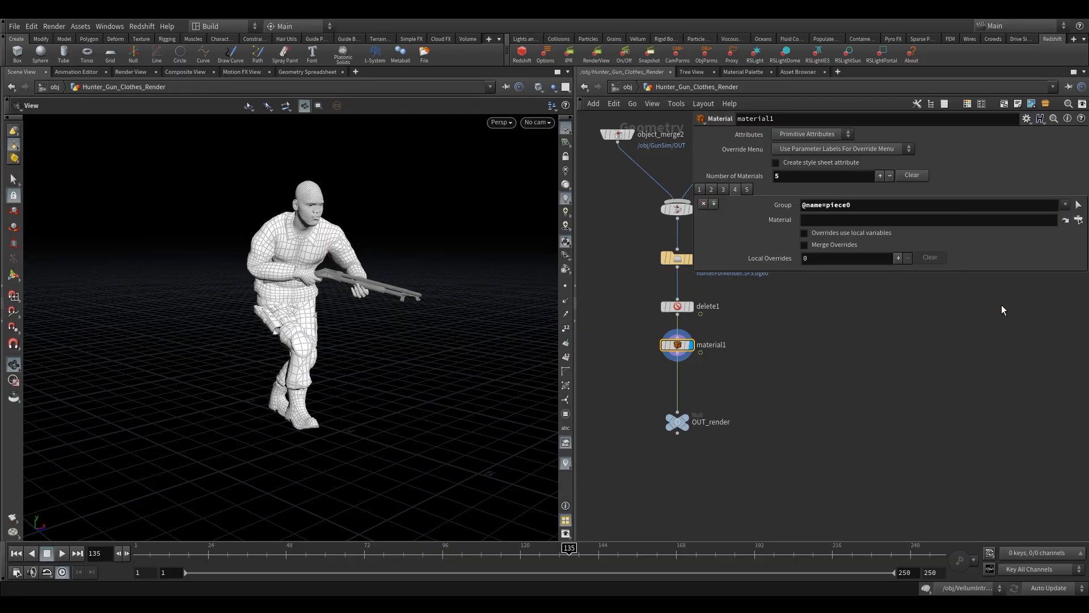
{"action": "left_click", "coordinate": [1079, 220]}
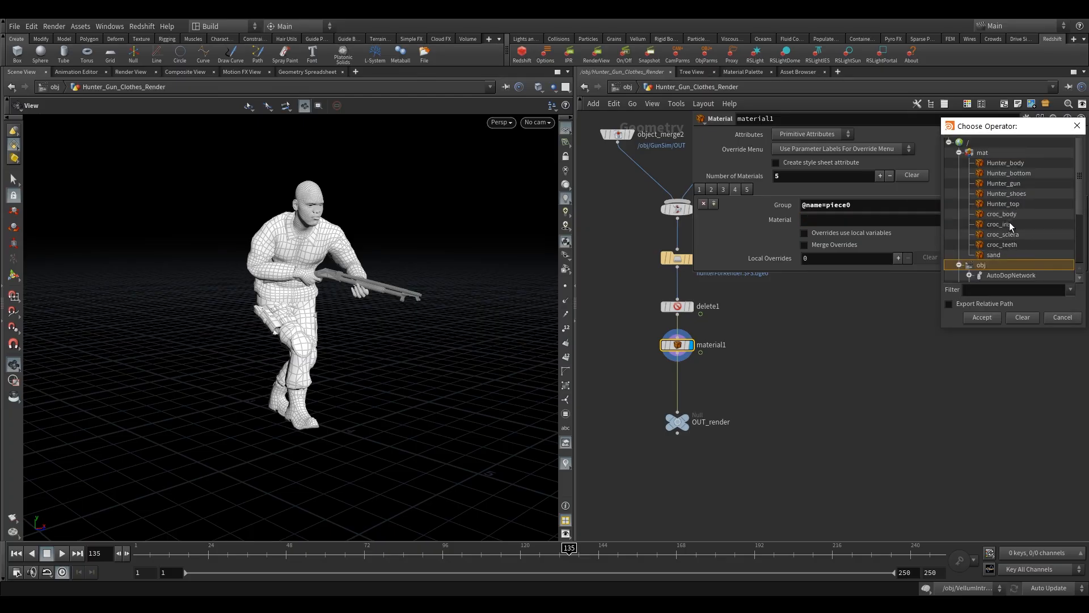
{"action": "left_click", "coordinate": [1024, 165]}
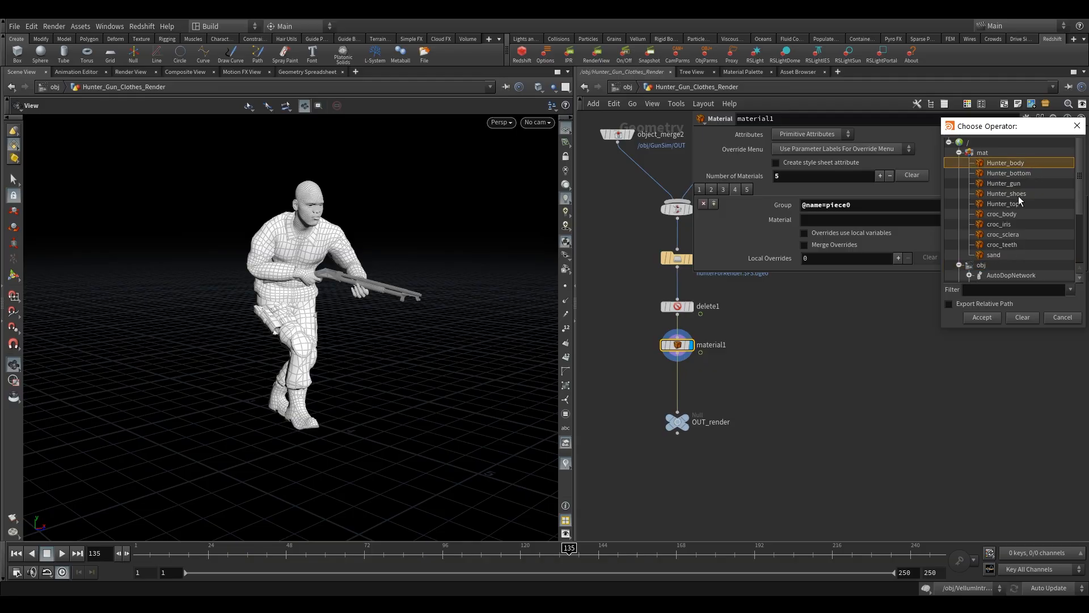
{"action": "left_click", "coordinate": [1016, 208]}
{"action": "left_click", "coordinate": [1016, 183]}
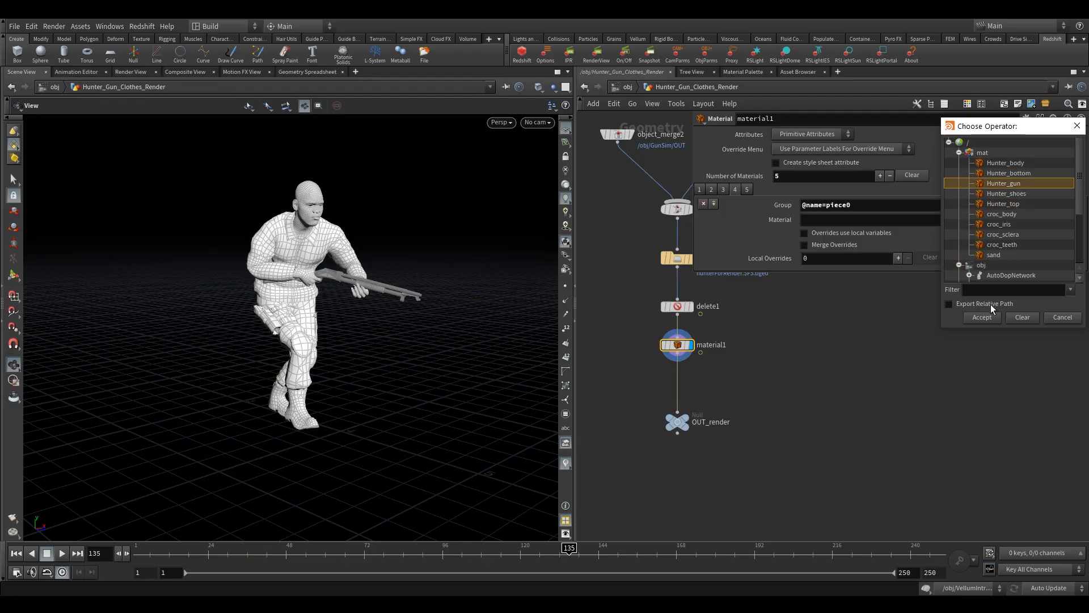
{"action": "left_click", "coordinate": [983, 318]}
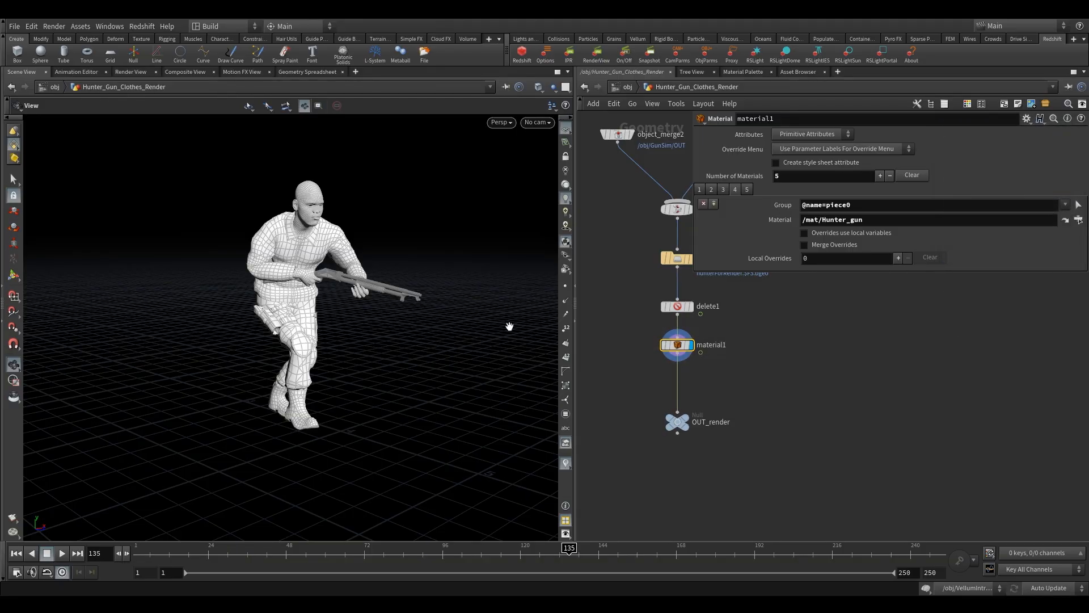
- Inspect the gun's highlighted group on the hunter in the viewport
{"action": "left_click", "coordinate": [17, 180]}
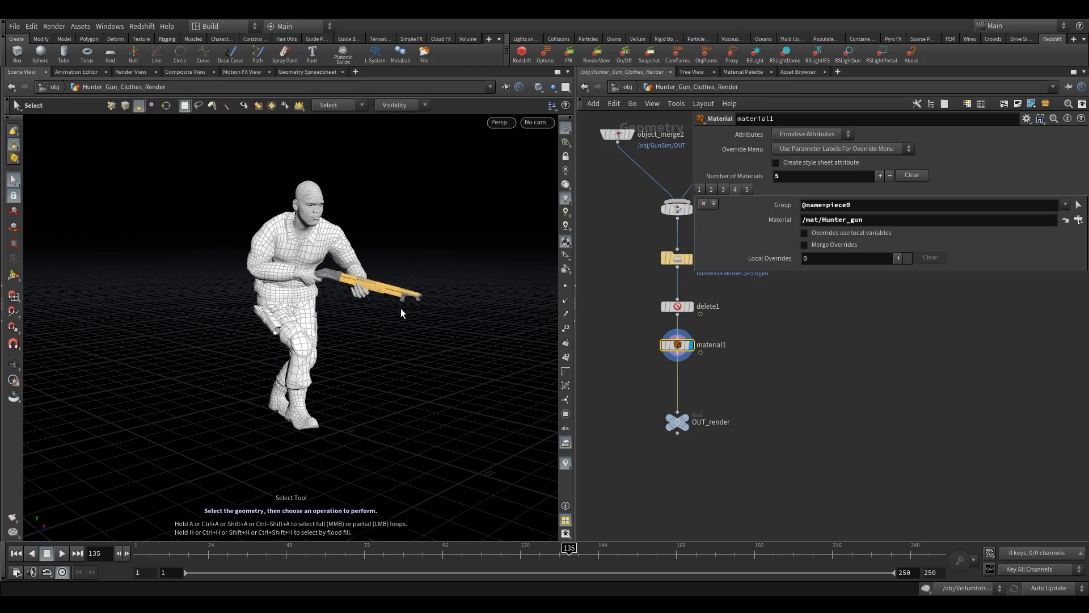
{"action": "left_click_drag", "start_coordinate": [431, 268], "coordinate": [408, 297], "text": "alt"}
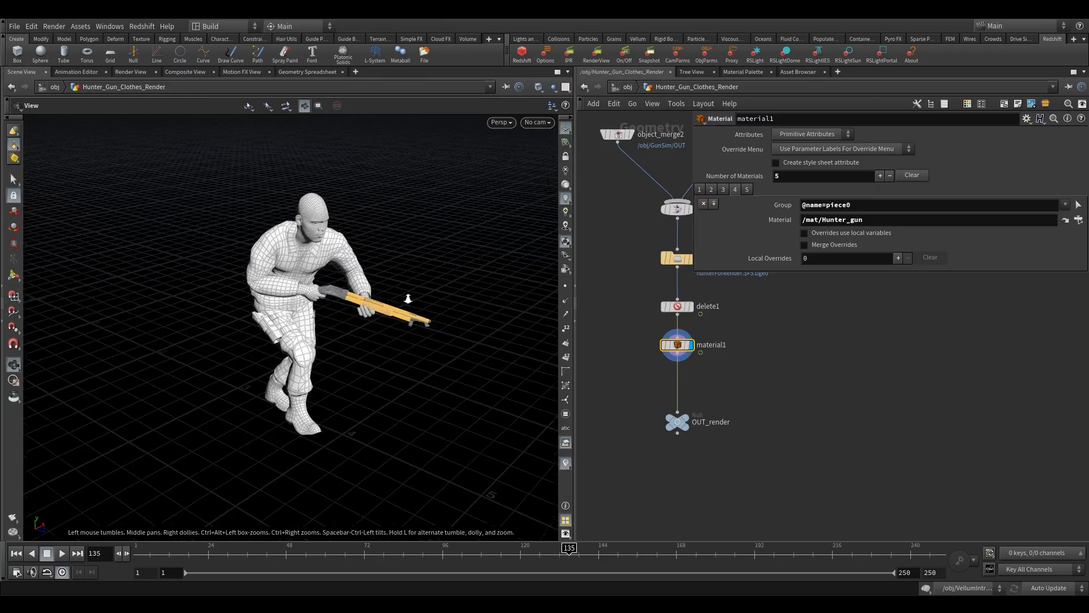
{"action": "right_click_drag", "start_coordinate": [408, 298], "coordinate": [445, 311], "text": "alt"}
{"action": "left_click_drag", "start_coordinate": [444, 320], "coordinate": [409, 309], "text": "alt"}
{"action": "right_click_drag", "start_coordinate": [409, 309], "coordinate": [552, 308], "text": "alt"}
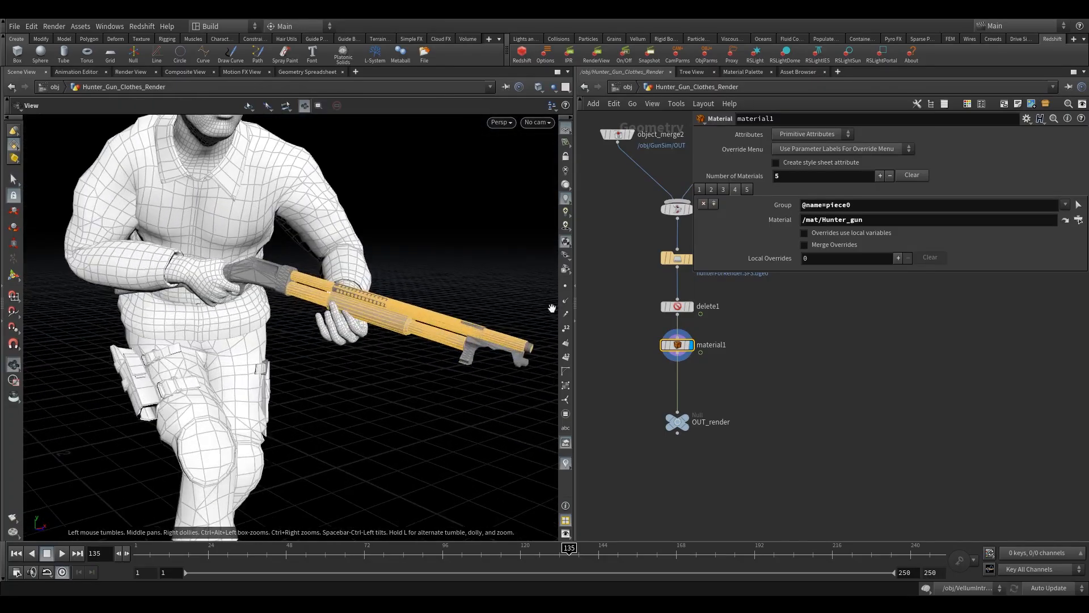
{"action": "middle_click_drag", "start_coordinate": [473, 347], "coordinate": [430, 334], "text": "alt"}
- Go to frame 150 and inspect the hunter and gun in the viewport
{"action": "left_click", "coordinate": [618, 554]}
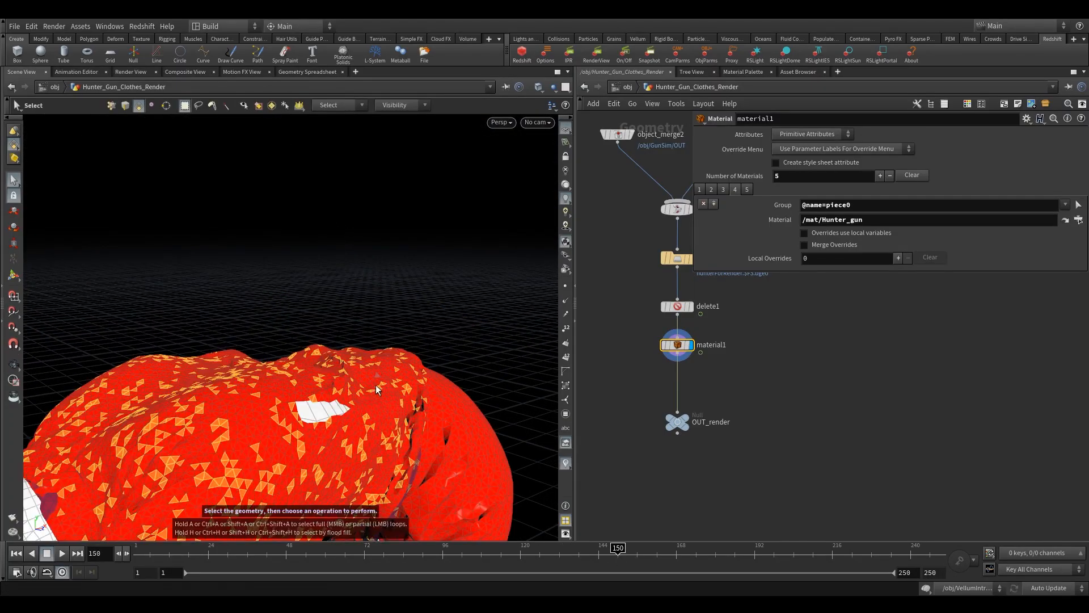
{"action": "right_click_drag", "start_coordinate": [369, 281], "coordinate": [195, 401], "text": "alt"}
{"action": "left_click_drag", "start_coordinate": [194, 401], "coordinate": [322, 370], "text": "alt"}
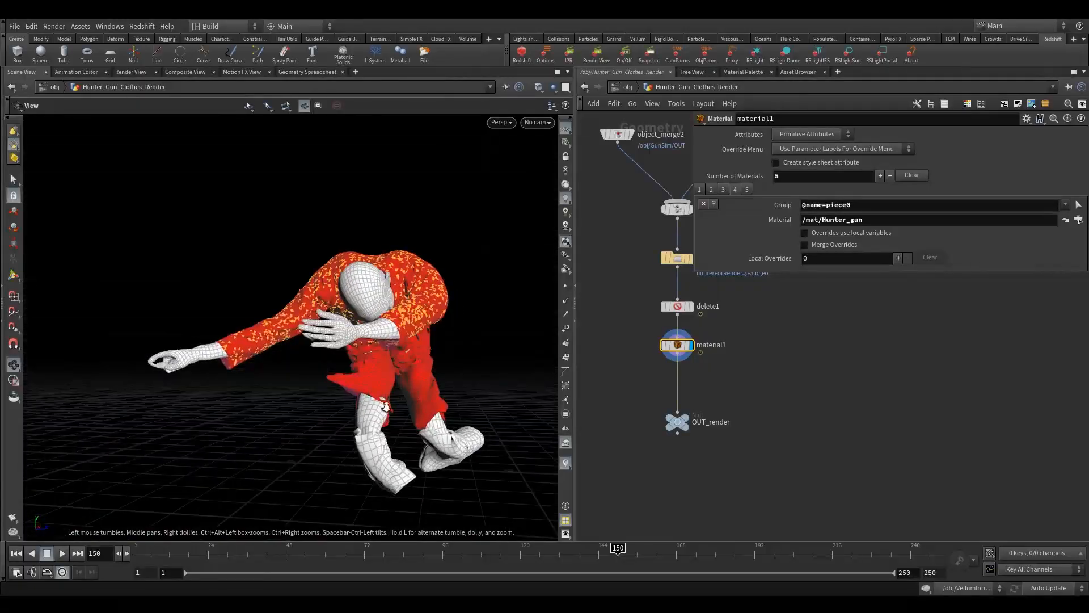
{"action": "right_click_drag", "start_coordinate": [387, 408], "coordinate": [300, 386], "text": "alt"}
{"action": "middle_click_drag", "start_coordinate": [301, 385], "coordinate": [348, 437], "text": "alt"}
{"action": "left_click_drag", "start_coordinate": [349, 437], "coordinate": [368, 480]}
{"action": "middle_click_drag", "start_coordinate": [369, 407], "coordinate": [181, 323]}
{"action": "right_click_drag", "start_coordinate": [182, 323], "coordinate": [168, 364]}
{"action": "left_click_drag", "start_coordinate": [168, 365], "coordinate": [233, 372]}
{"action": "middle_click_drag", "start_coordinate": [393, 283], "coordinate": [367, 329]}
{"action": "scroll", "coordinate": [367, 329], "scroll_direction": "up", "scroll_amount": 8}
{"action": "key", "text": "s"}
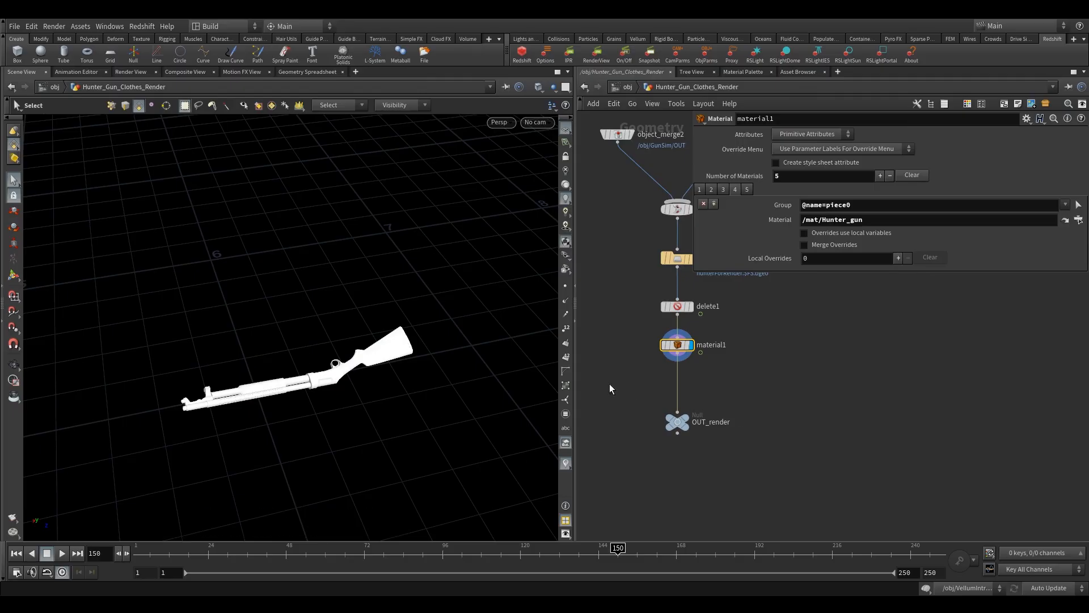
- Add an Unpack node below material1 and set its Transfer Attributes to shop_materialpath
{"action": "key", "text": "Tab"}
{"action": "mouse_move", "coordinate": [624, 250]}
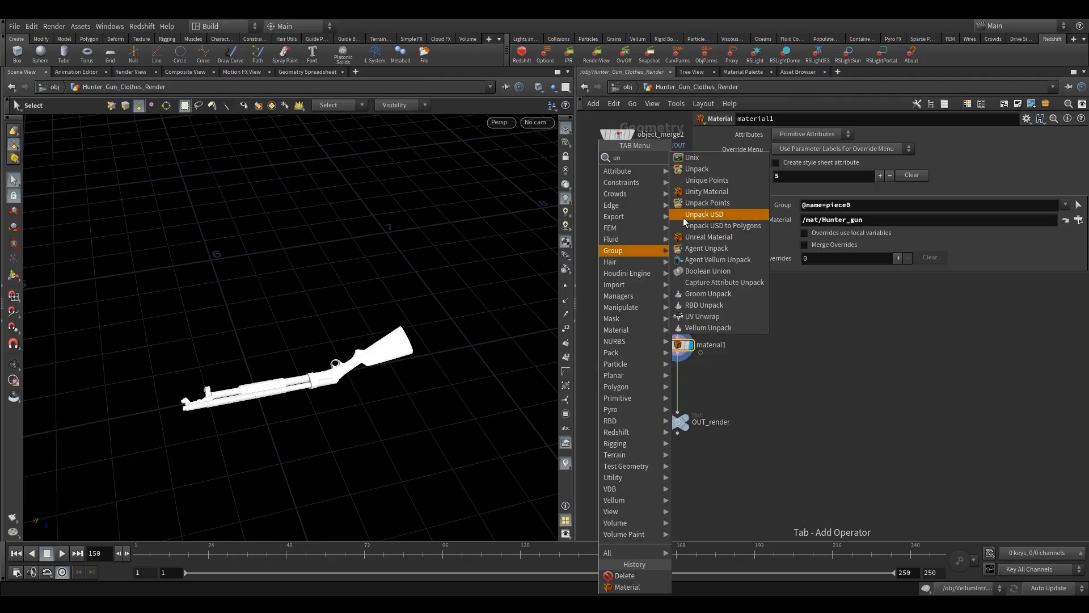
{"action": "left_click", "coordinate": [692, 175]}
{"action": "left_click", "coordinate": [674, 376]}
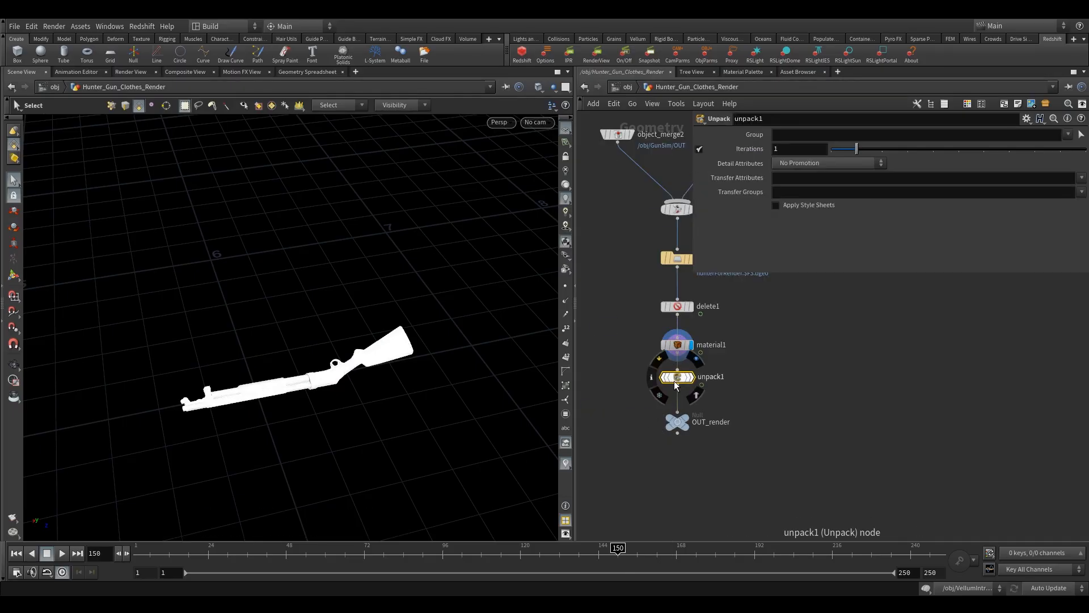
{"action": "left_click", "coordinate": [1081, 179]}
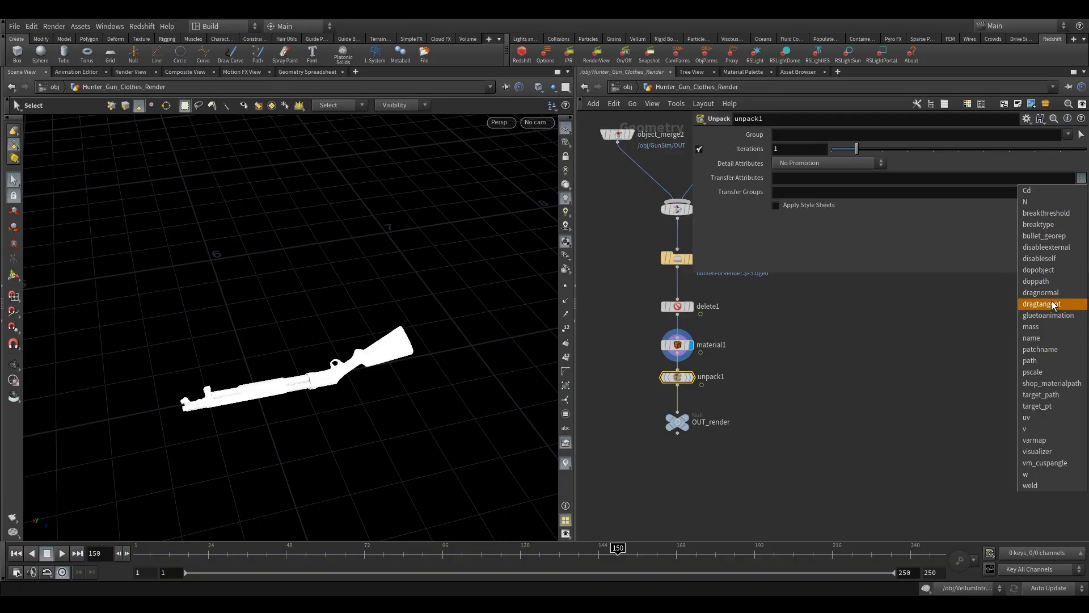
{"action": "left_click", "coordinate": [1055, 383]}
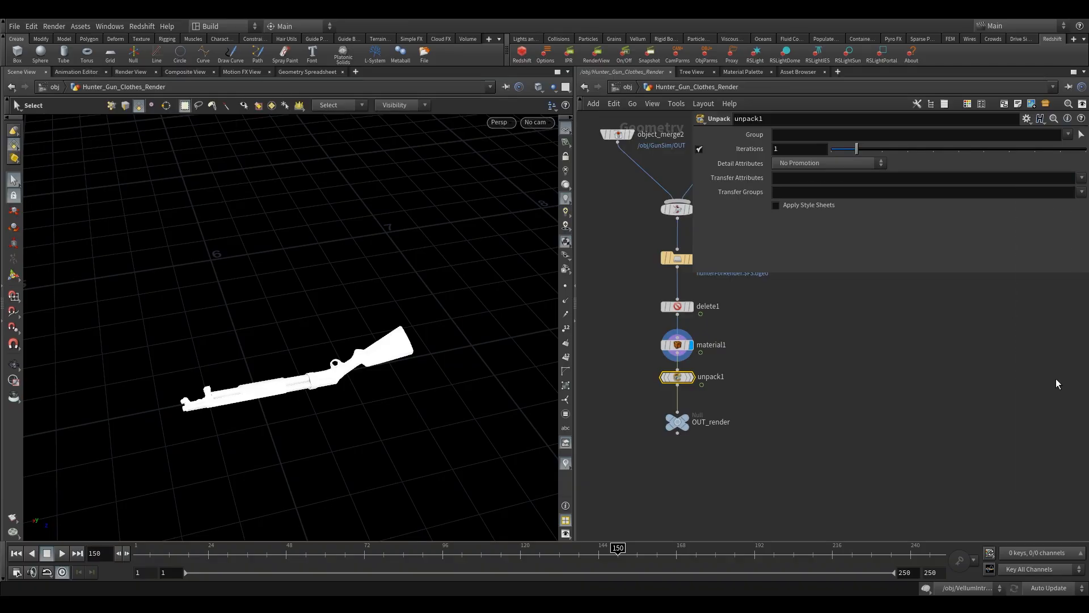
- Display the OUT_render node and return to the object level
{"action": "left_click", "coordinate": [688, 421]}
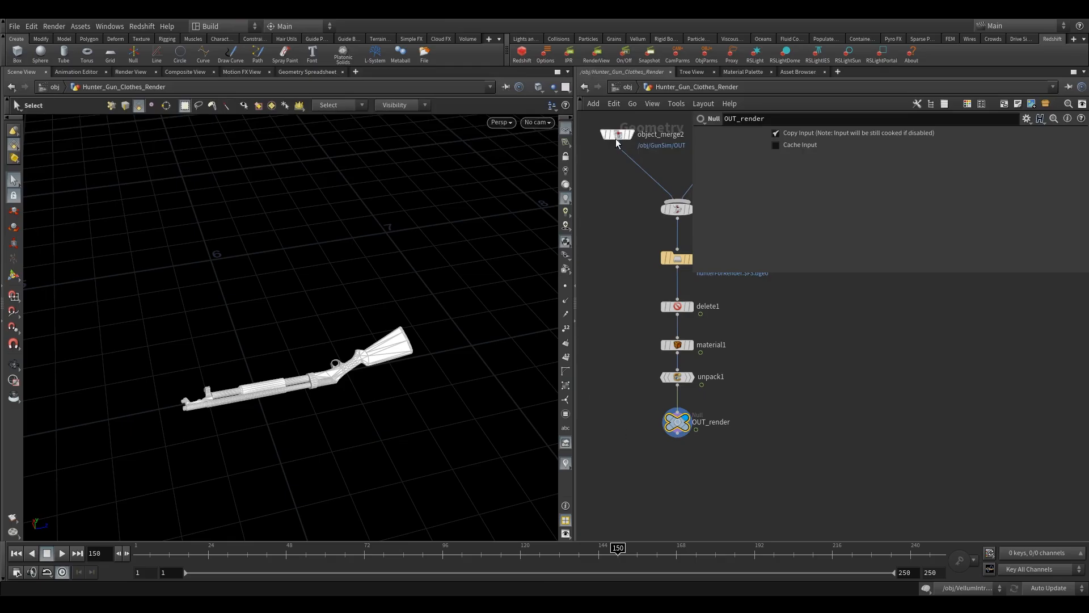
{"action": "left_click", "coordinate": [626, 87]}
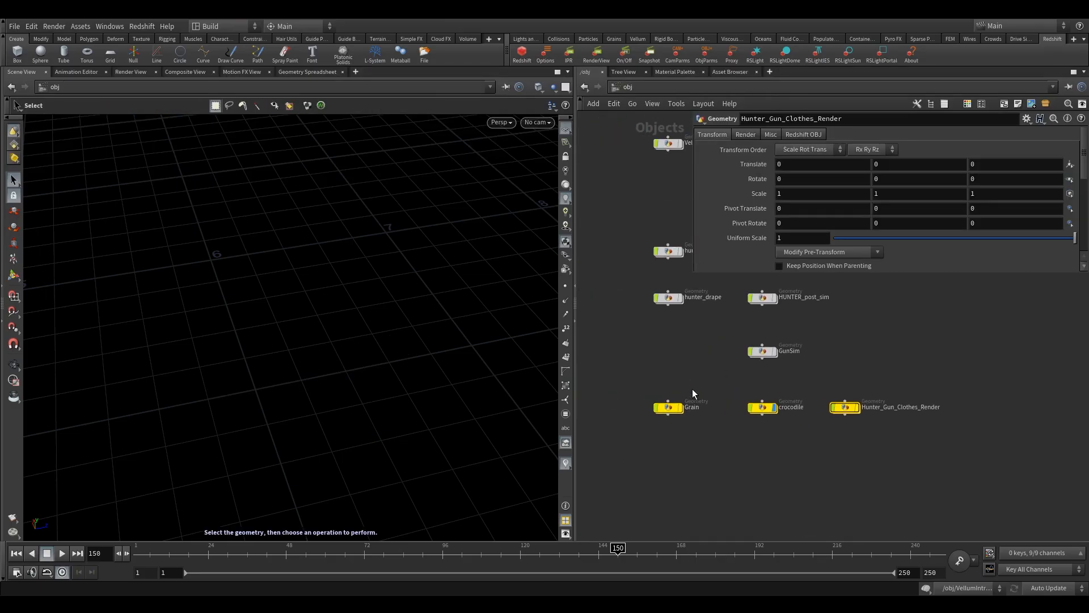
- View the scene through cam1 and check the Grain, crocodile and Hunter_Gun_Clothes_Render objects
{"action": "left_click", "coordinate": [680, 408]}
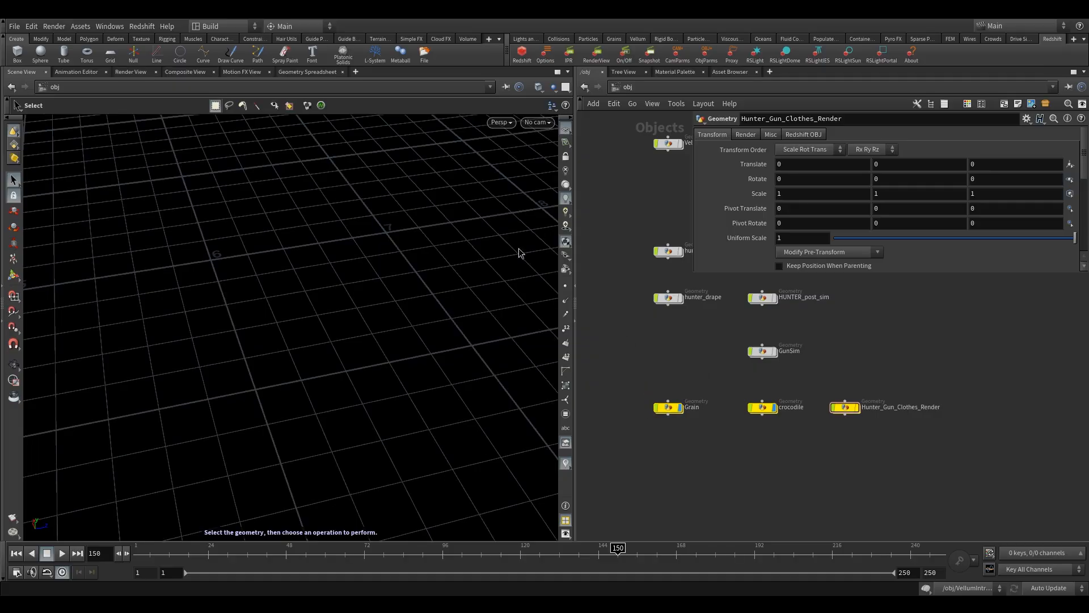
{"action": "left_click", "coordinate": [537, 122]}
{"action": "left_click", "coordinate": [546, 175]}
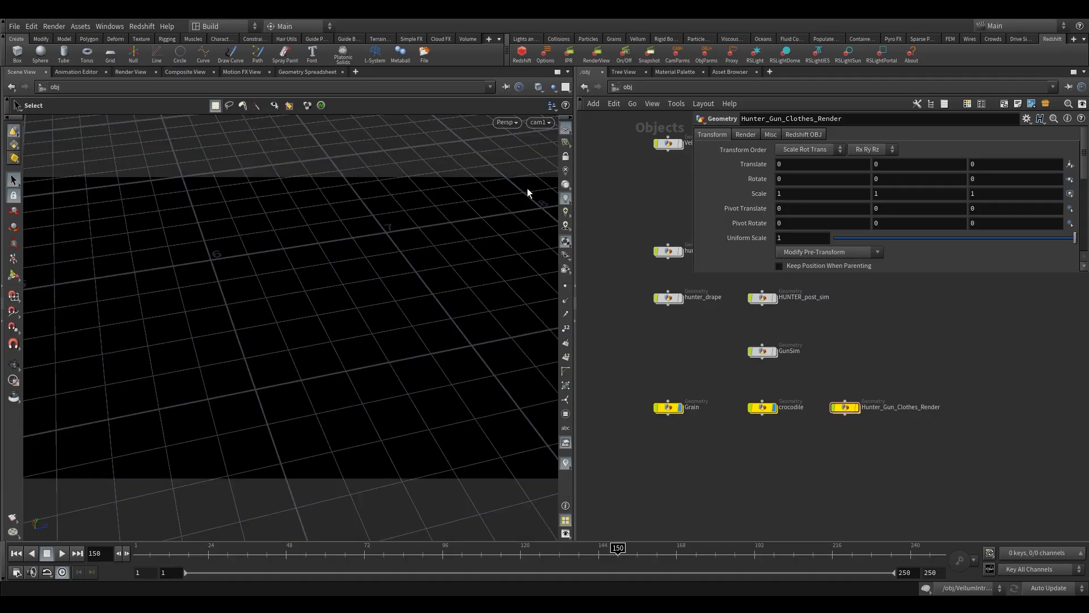
{"action": "middle_click_drag", "start_coordinate": [706, 385], "coordinate": [634, 404]}
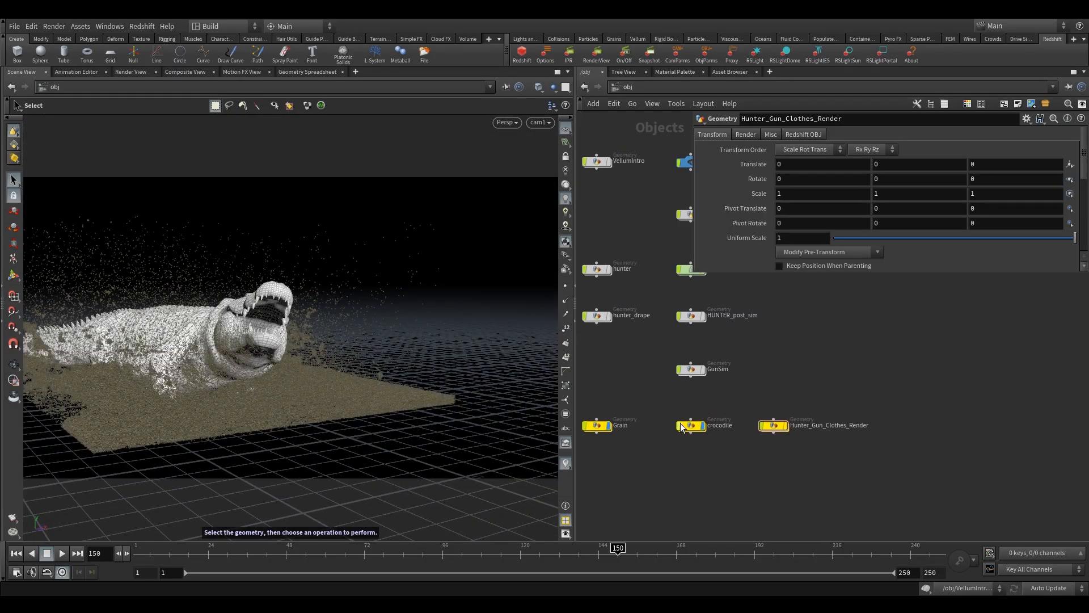
{"action": "left_click", "coordinate": [702, 426]}
{"action": "left_click", "coordinate": [786, 425]}
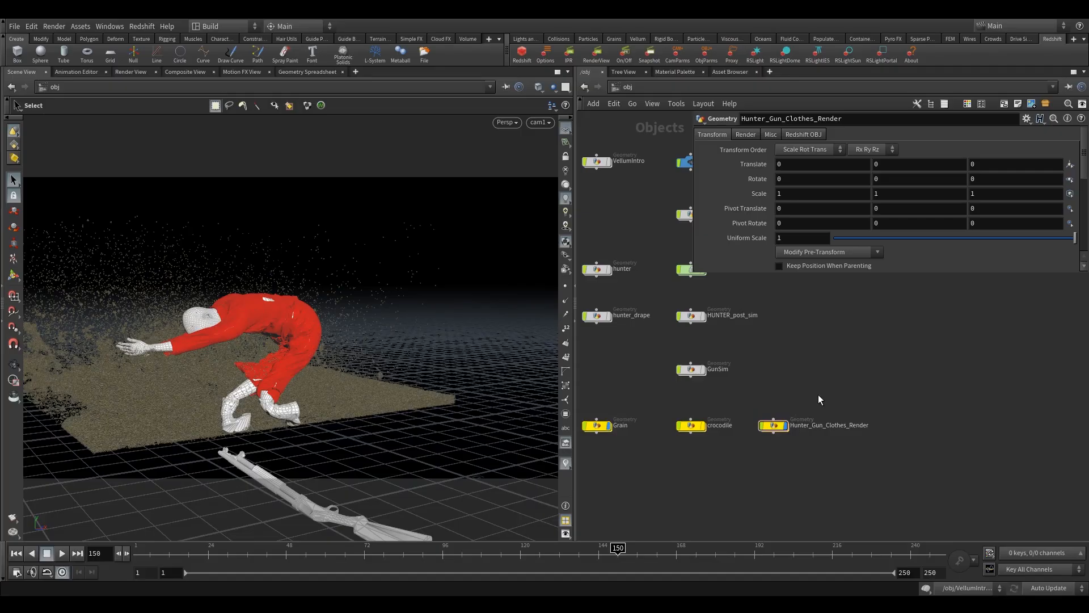
- Open the Hunter_bottom material's RS Material node in the /mat network
{"action": "left_click", "coordinate": [626, 87]}
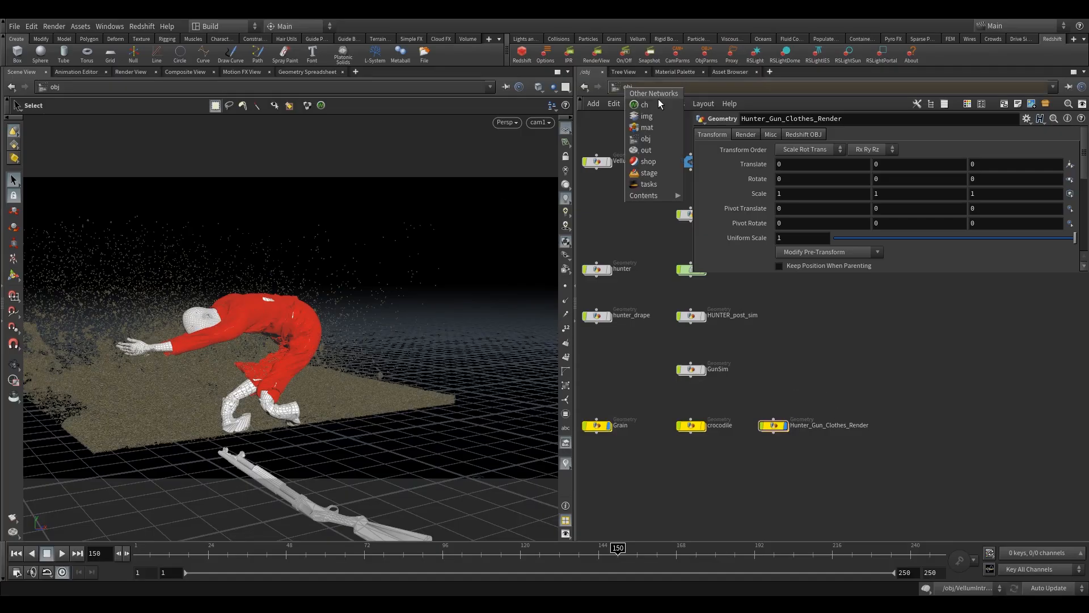
{"action": "left_click", "coordinate": [666, 125]}
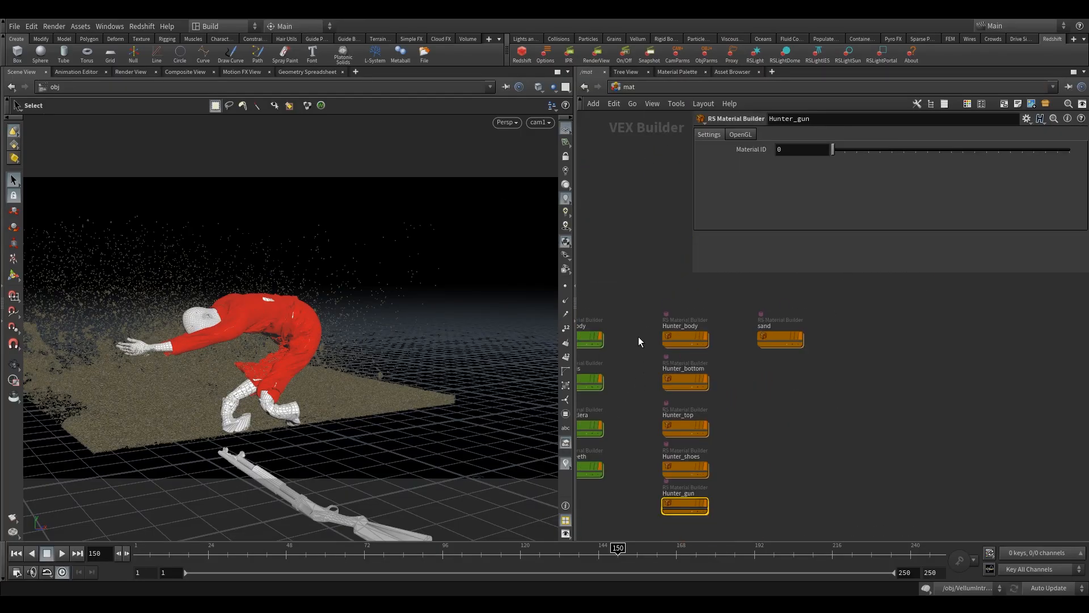
{"action": "double_click", "coordinate": [683, 330]}
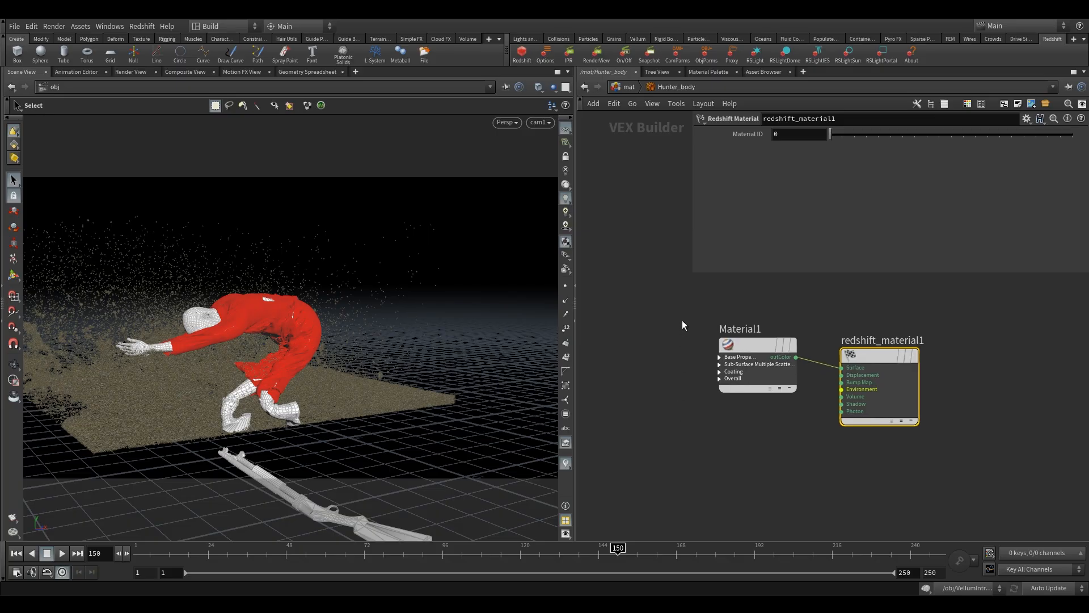
{"action": "left_click", "coordinate": [743, 363]}
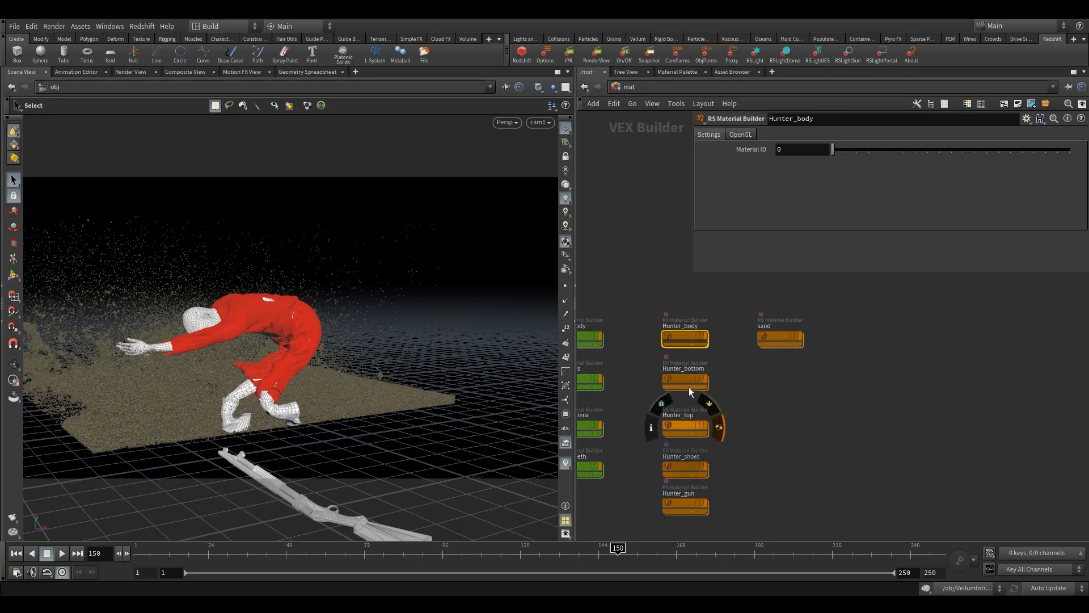
{"action": "double_click", "coordinate": [686, 378]}
{"action": "left_click", "coordinate": [763, 290]}
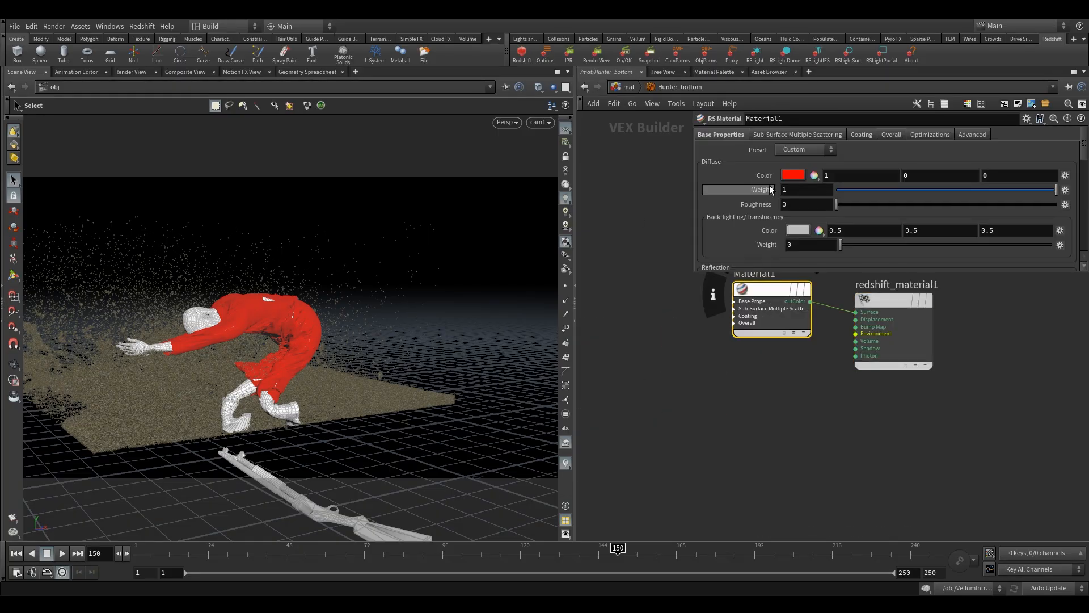
- Set the Hunter_bottom material's diffuse color to a dark green of 0.075, 0.3, 0.075
{"action": "left_click", "coordinate": [789, 177]}
{"action": "left_click", "coordinate": [810, 134]}
{"action": "left_click", "coordinate": [946, 61]}
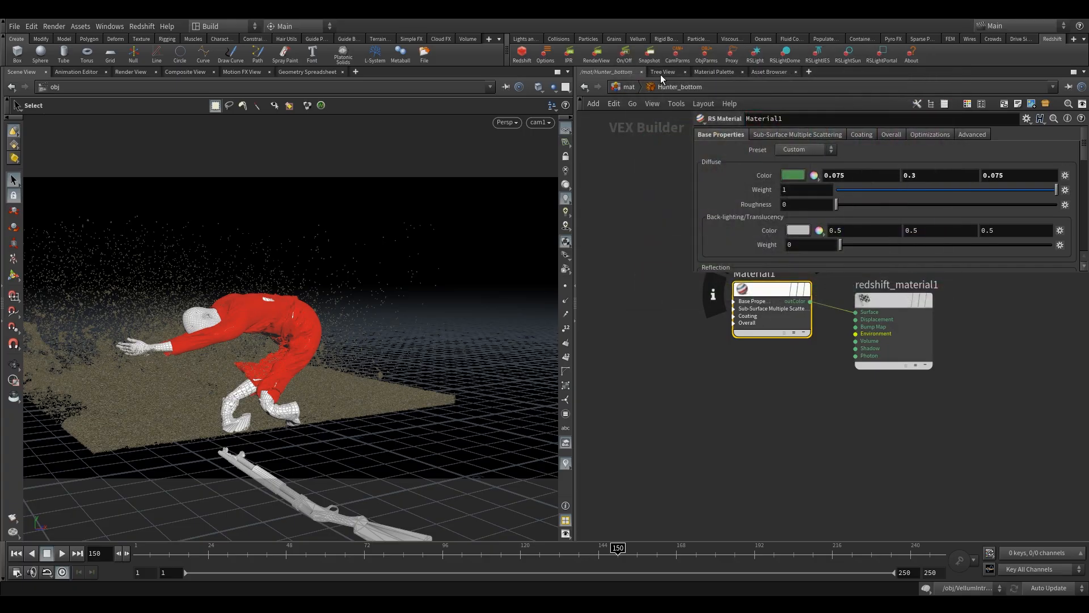
- Open the Hunter_top RS Material and set its diffuse color to magenta from the color palette
{"action": "left_click", "coordinate": [624, 84]}
{"action": "double_click", "coordinate": [684, 433]}
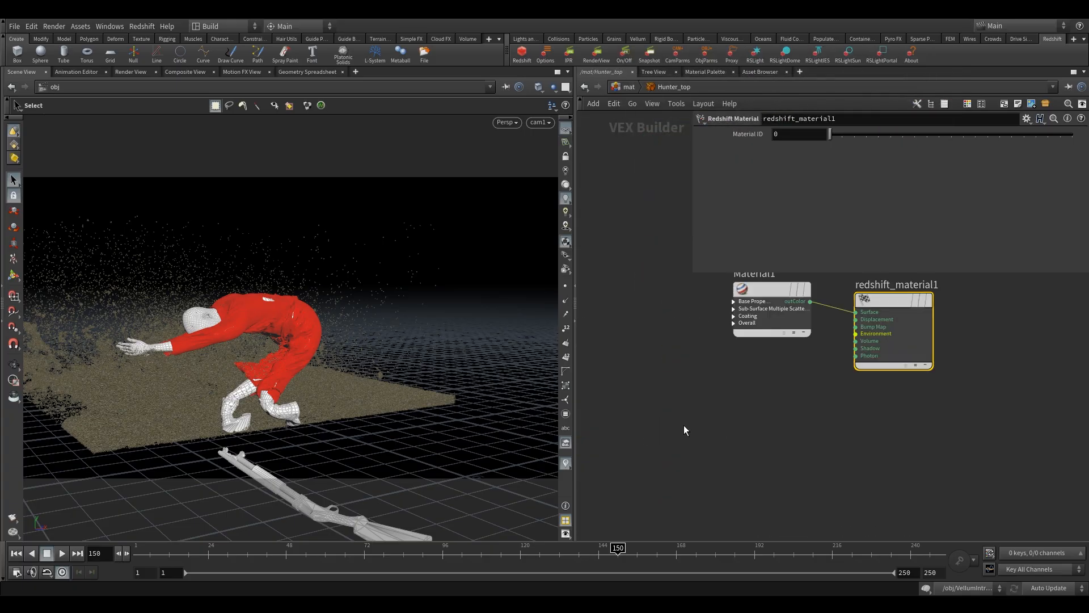
{"action": "left_click", "coordinate": [780, 289]}
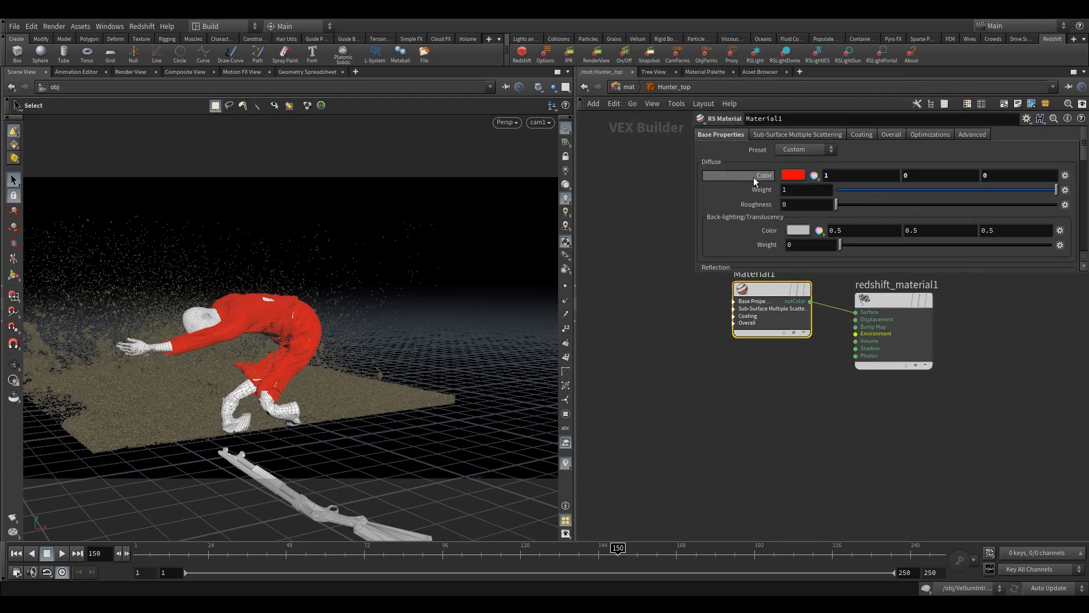
{"action": "left_click", "coordinate": [793, 175]}
{"action": "left_click", "coordinate": [910, 112]}
{"action": "left_click", "coordinate": [946, 60]}
- Open the Hunter_shoes RS Material and set its diffuse color to pure green, 0, 1, 0
{"action": "left_click", "coordinate": [628, 86]}
{"action": "double_click", "coordinate": [682, 464]}
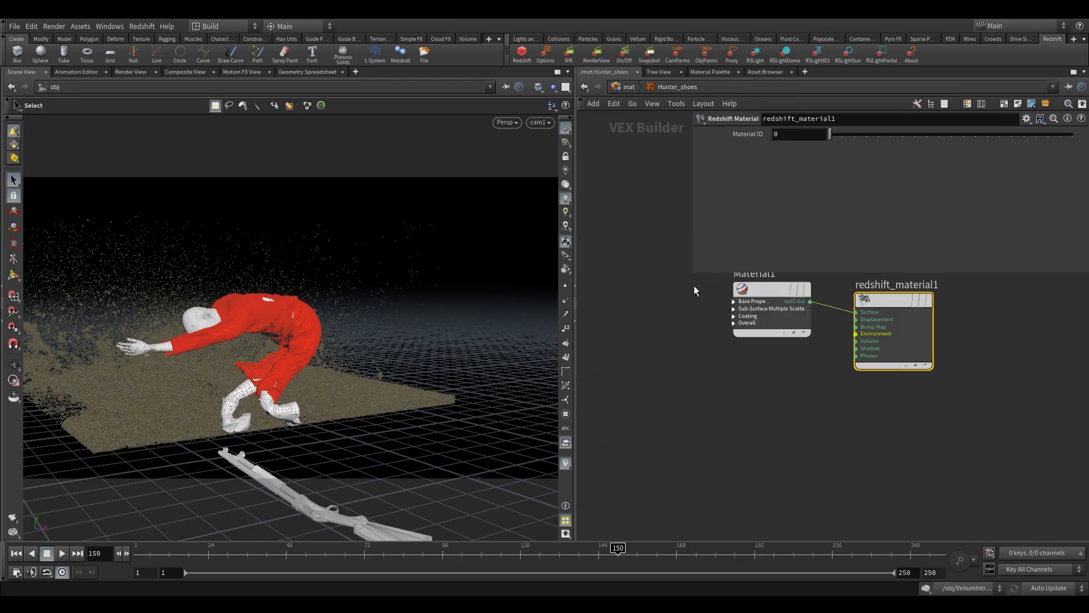
{"action": "left_click", "coordinate": [772, 289]}
{"action": "left_click", "coordinate": [794, 175]}
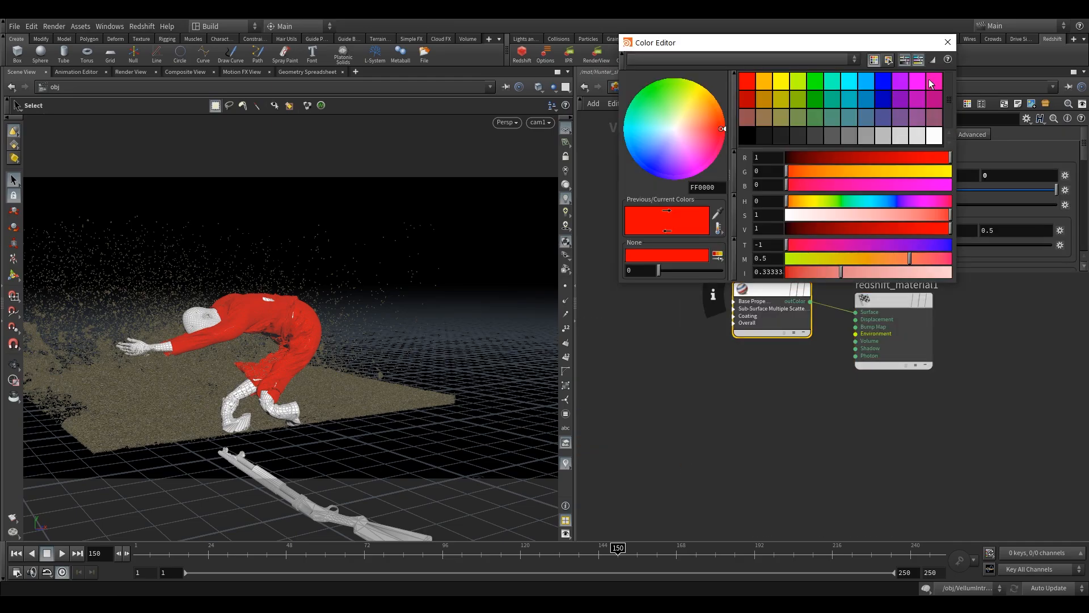
{"action": "left_click", "coordinate": [816, 82]}
{"action": "left_click", "coordinate": [948, 42]}
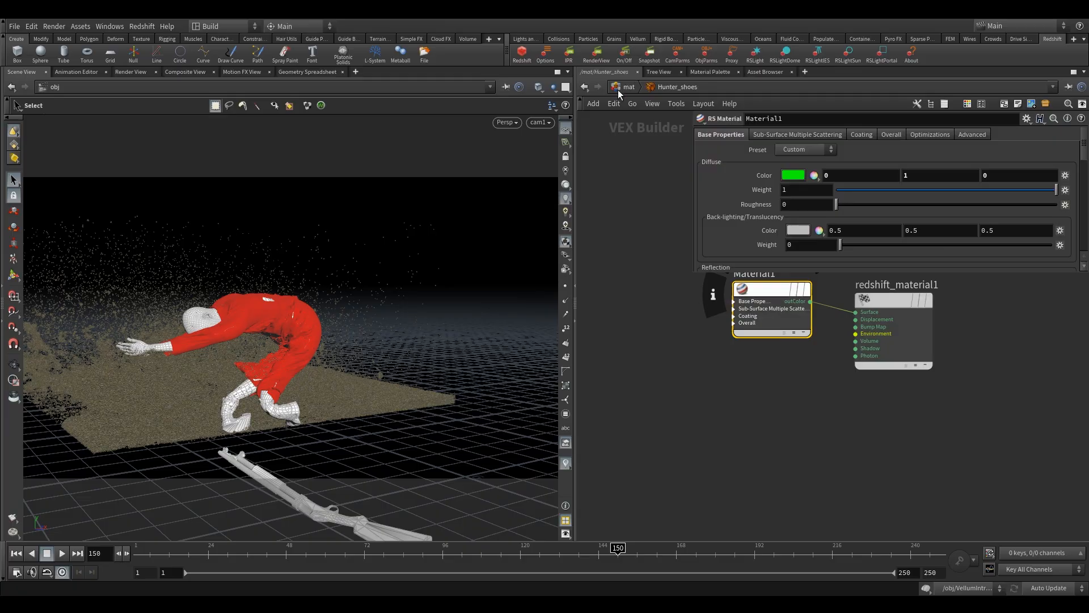
- Open the Hunter_gun RS Material and set its diffuse color to a dark blue of 0.075, 0.075, 0.3
{"action": "left_click", "coordinate": [626, 87]}
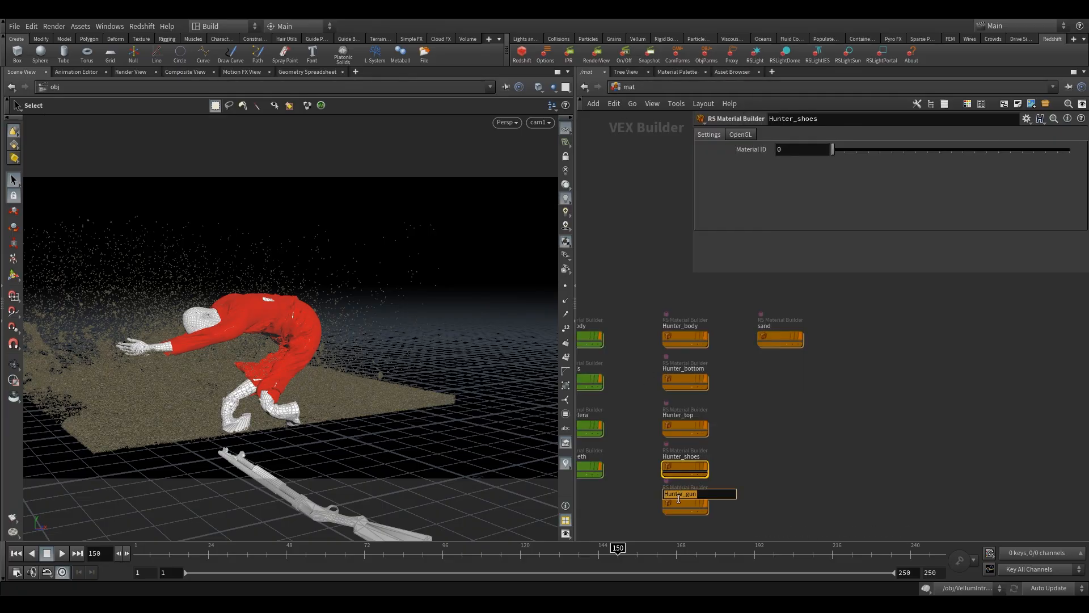
{"action": "double_click", "coordinate": [681, 503]}
{"action": "left_click", "coordinate": [772, 306]}
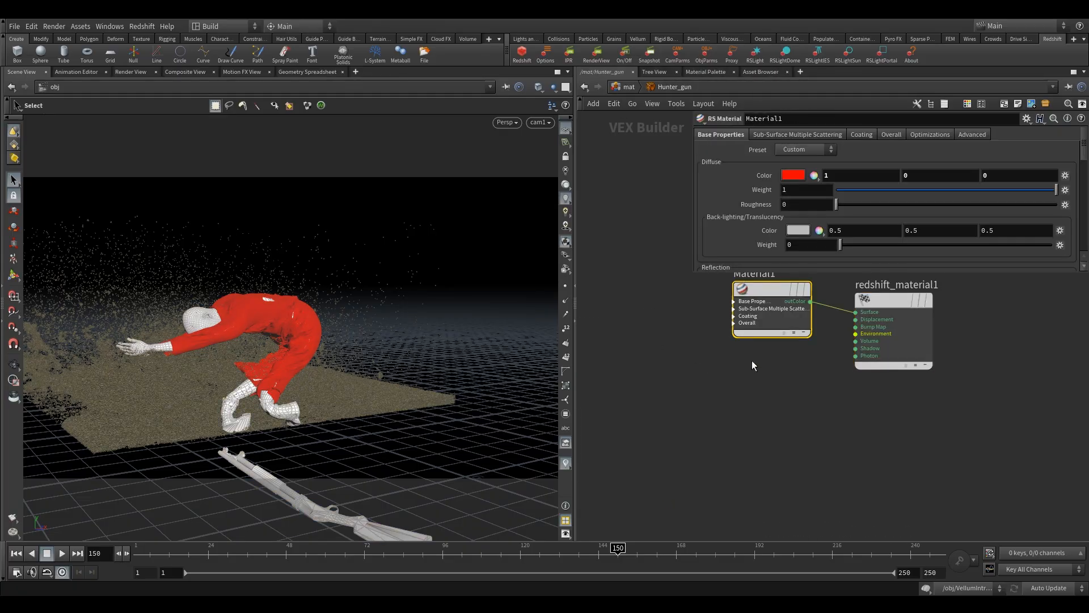
{"action": "middle_click_drag", "start_coordinate": [755, 365], "coordinate": [739, 409]}
{"action": "left_click", "coordinate": [799, 180]}
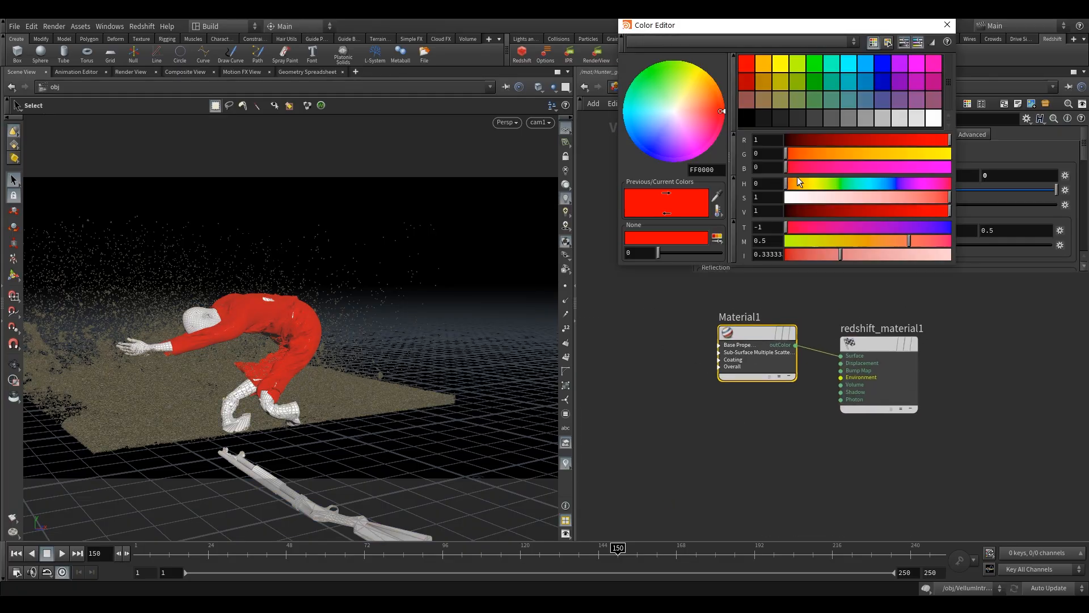
{"action": "left_click", "coordinate": [884, 102]}
{"action": "left_click", "coordinate": [947, 25]}
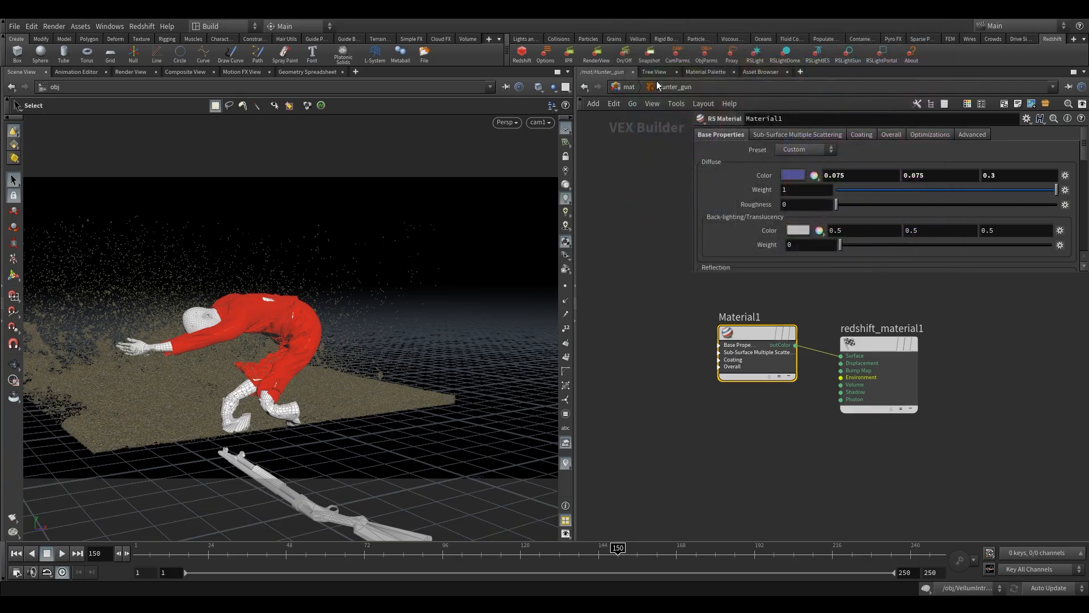
- Open the sand RS Material and set its diffuse color to orange from the color palette
{"action": "left_click", "coordinate": [629, 87]}
{"action": "double_click", "coordinate": [776, 337]}
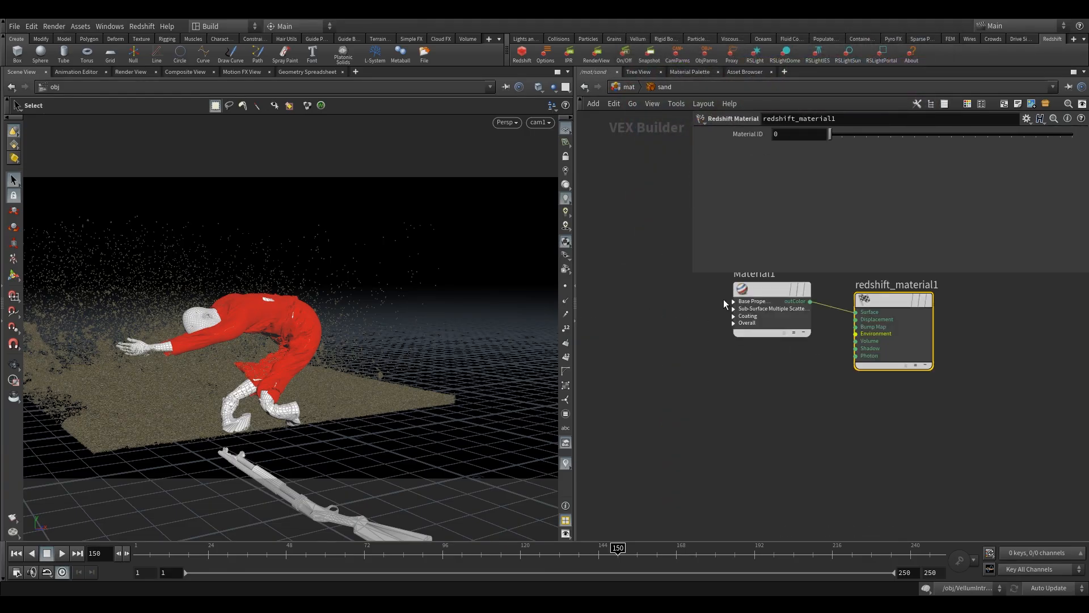
{"action": "left_click", "coordinate": [737, 289]}
{"action": "left_click", "coordinate": [793, 179]}
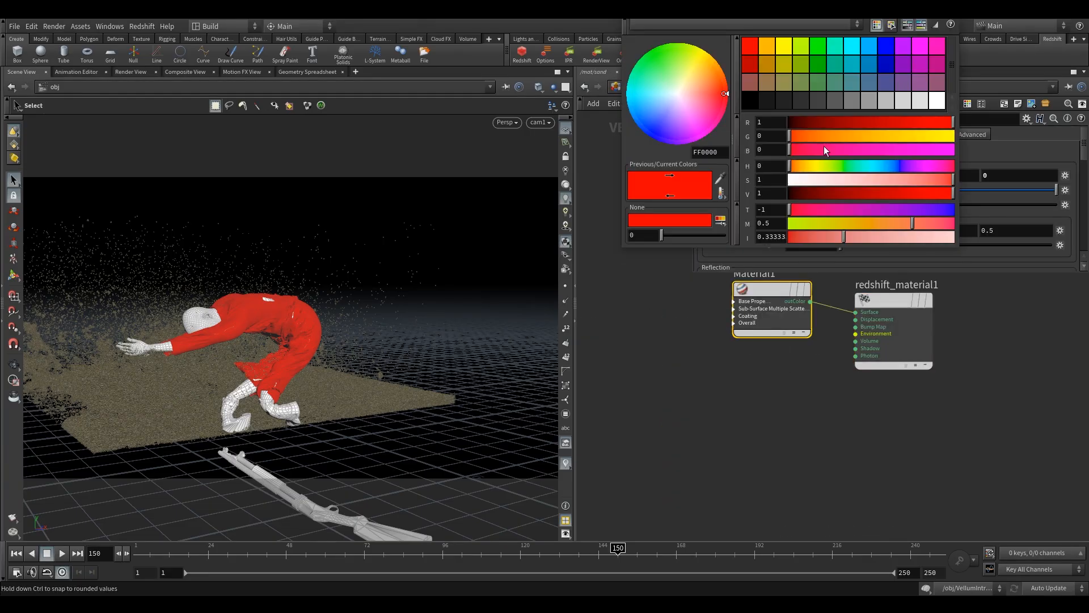
{"action": "left_click", "coordinate": [769, 69]}
{"action": "left_click", "coordinate": [941, 24]}
- In the /mat network, select the five Hunter material builders and color their nodes pink
{"action": "left_click", "coordinate": [628, 87]}
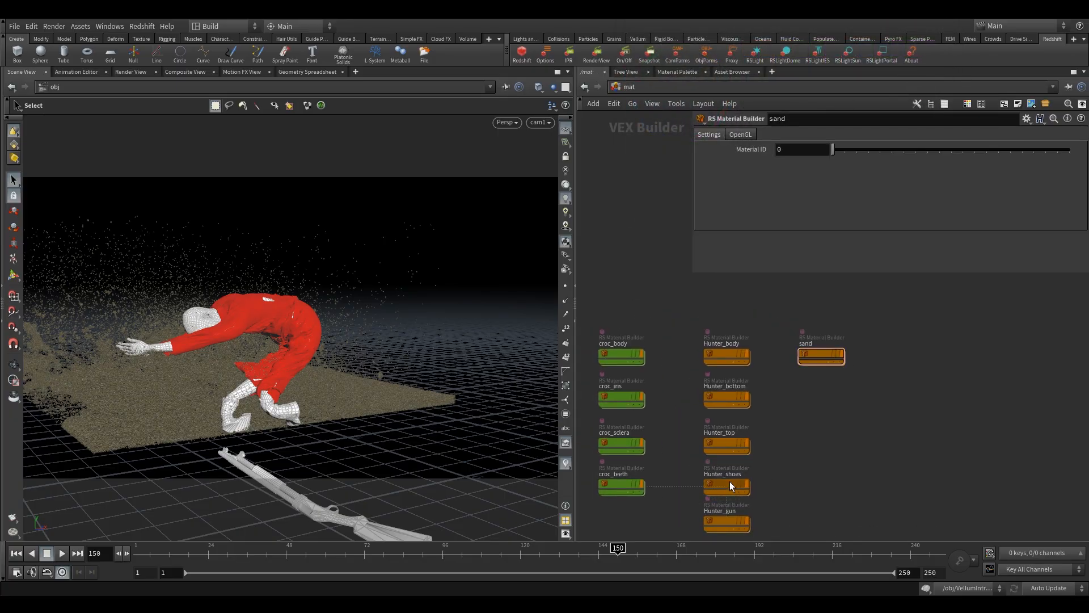
{"action": "left_click_drag", "start_coordinate": [730, 481], "coordinate": [729, 482]}
{"action": "middle_click_drag", "start_coordinate": [729, 482], "coordinate": [731, 453]}
{"action": "left_click_drag", "start_coordinate": [788, 503], "coordinate": [703, 316]}
{"action": "key", "text": "c"}
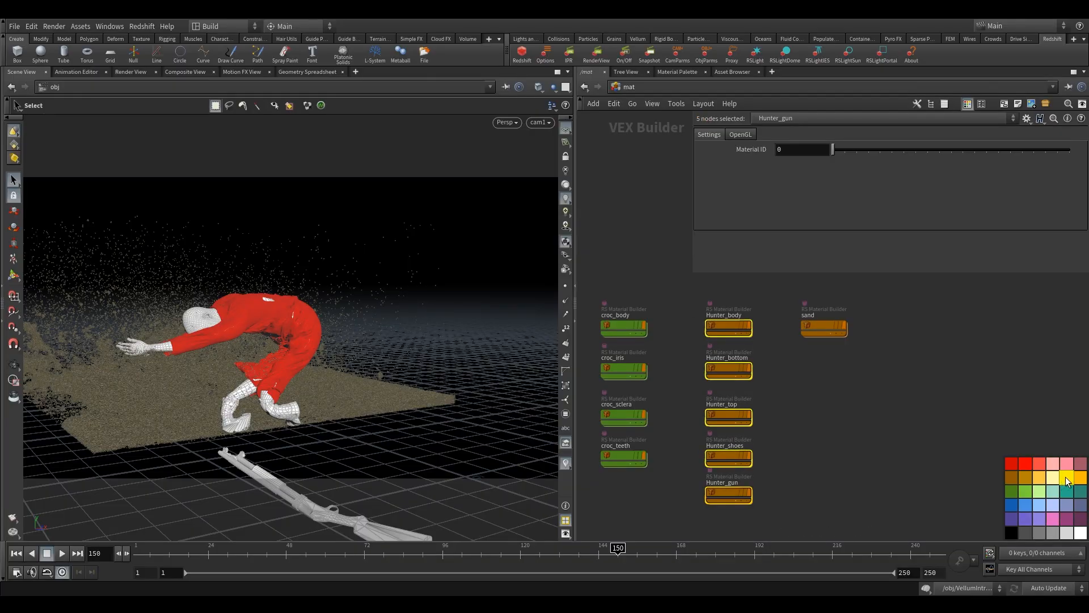
{"action": "left_click", "coordinate": [1046, 492]}
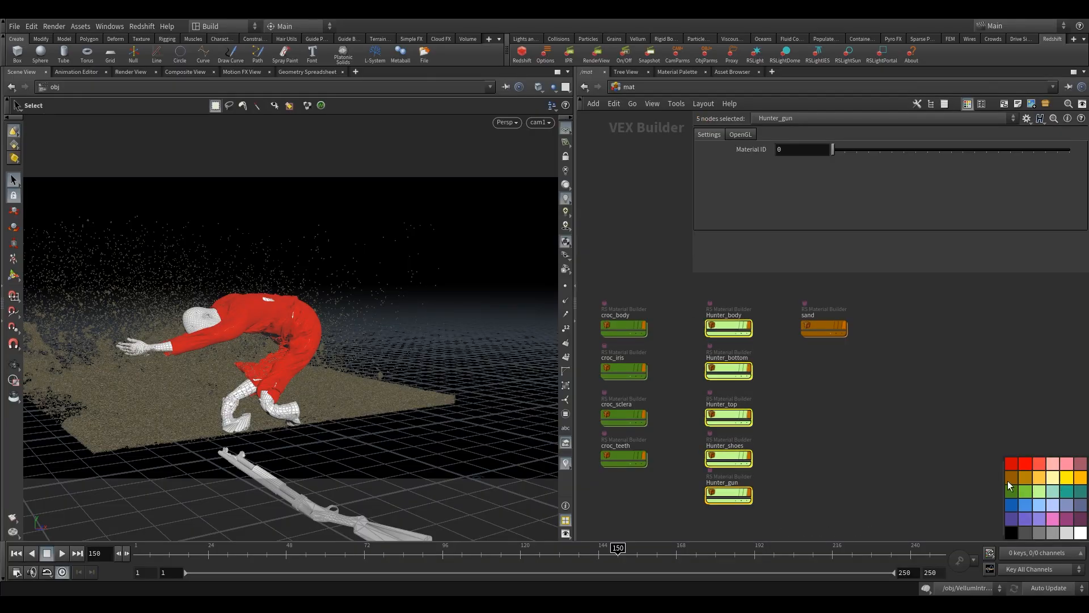
{"action": "left_click", "coordinate": [1052, 466]}
{"action": "key", "text": "c"}
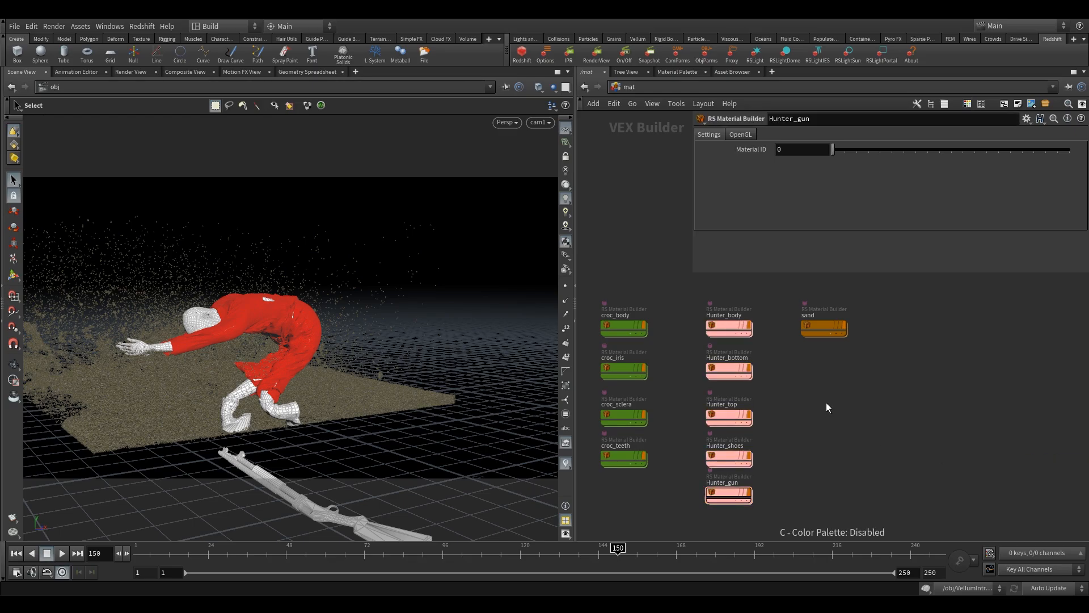
- Preview the scene with a Redshift IPR render at frames 150 and 132, closing each render view
{"action": "scroll", "coordinate": [826, 402], "scroll_direction": "down", "scroll_amount": 1}
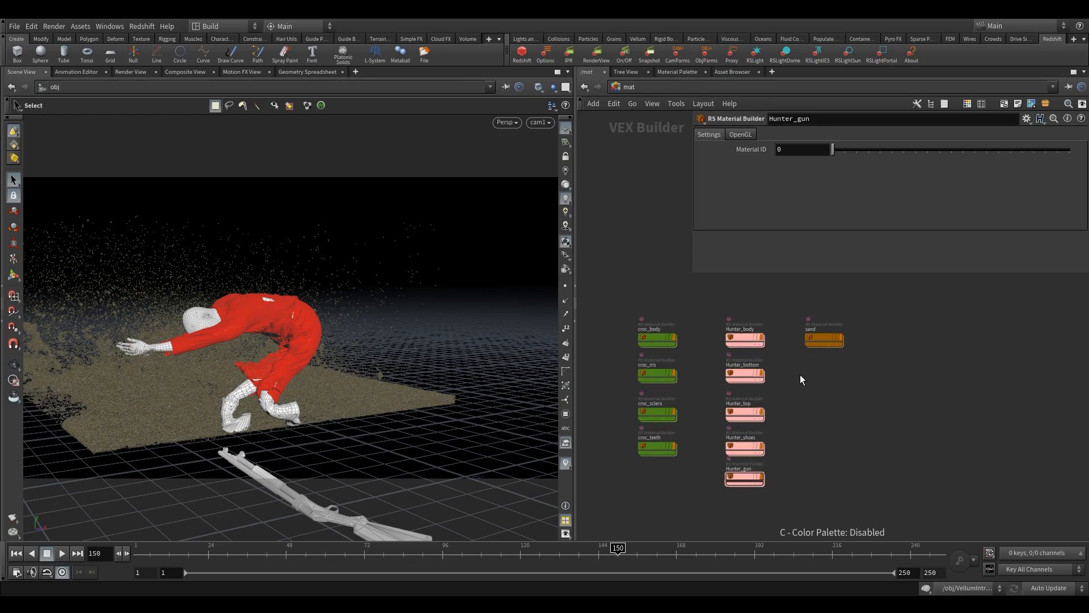
{"action": "left_click", "coordinate": [572, 54]}
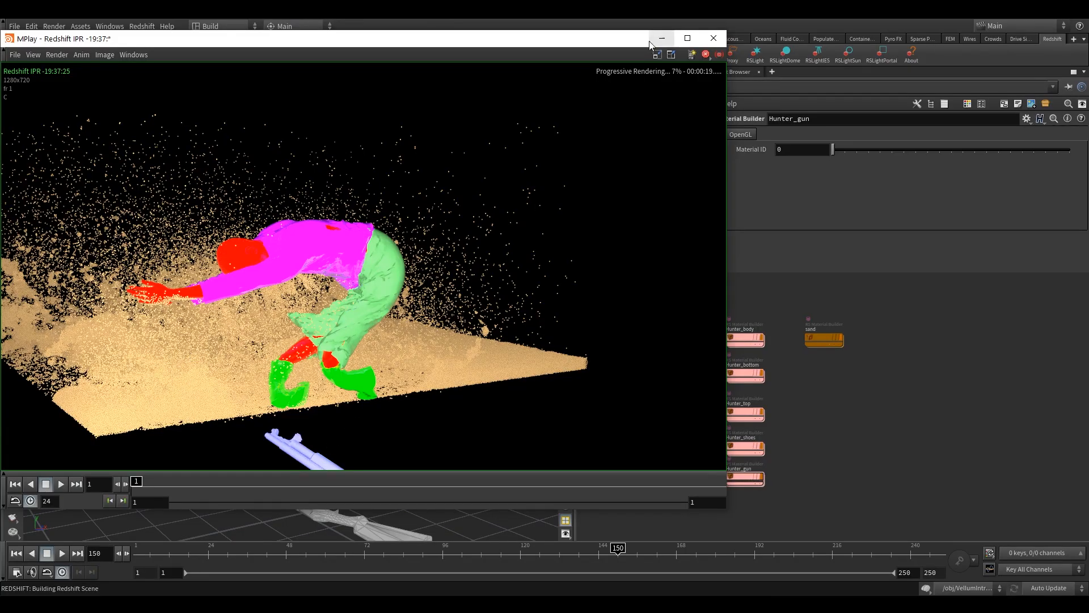
{"action": "left_click", "coordinate": [717, 42]}
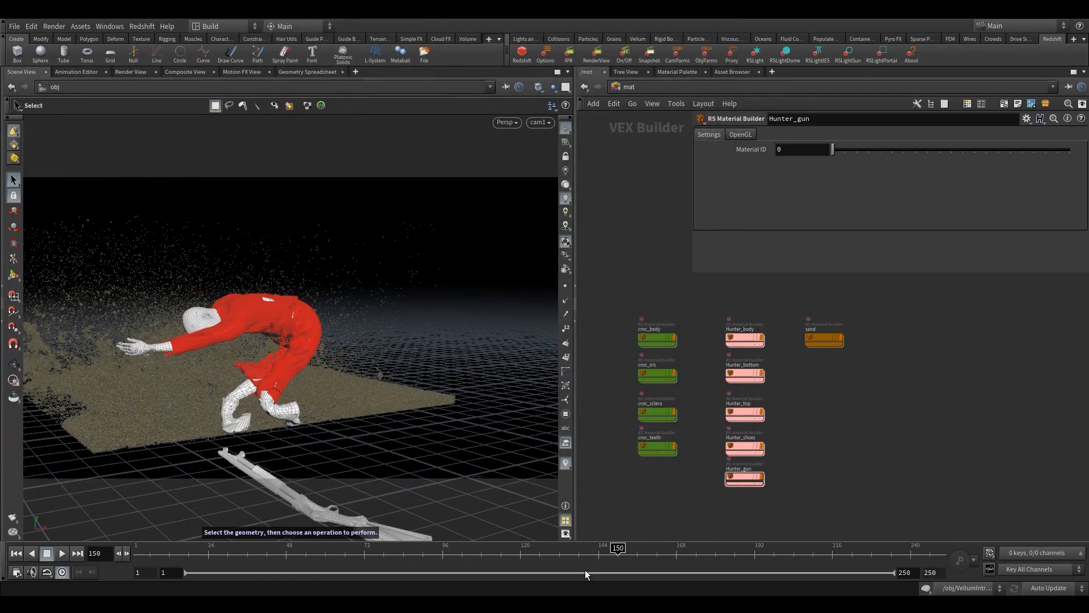
{"action": "left_click", "coordinate": [559, 554]}
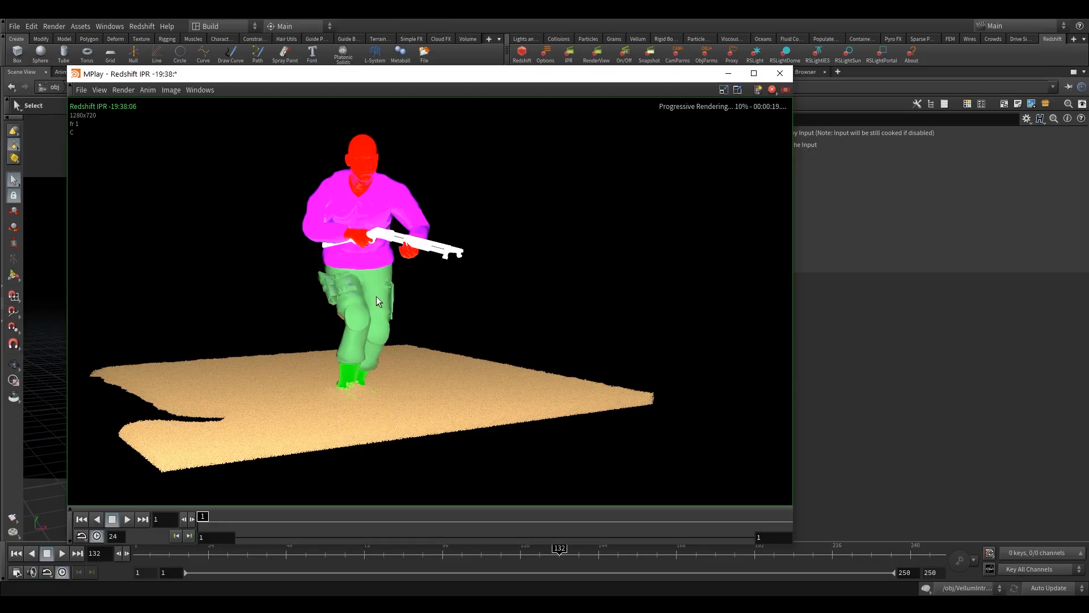
{"action": "left_click", "coordinate": [728, 73]}
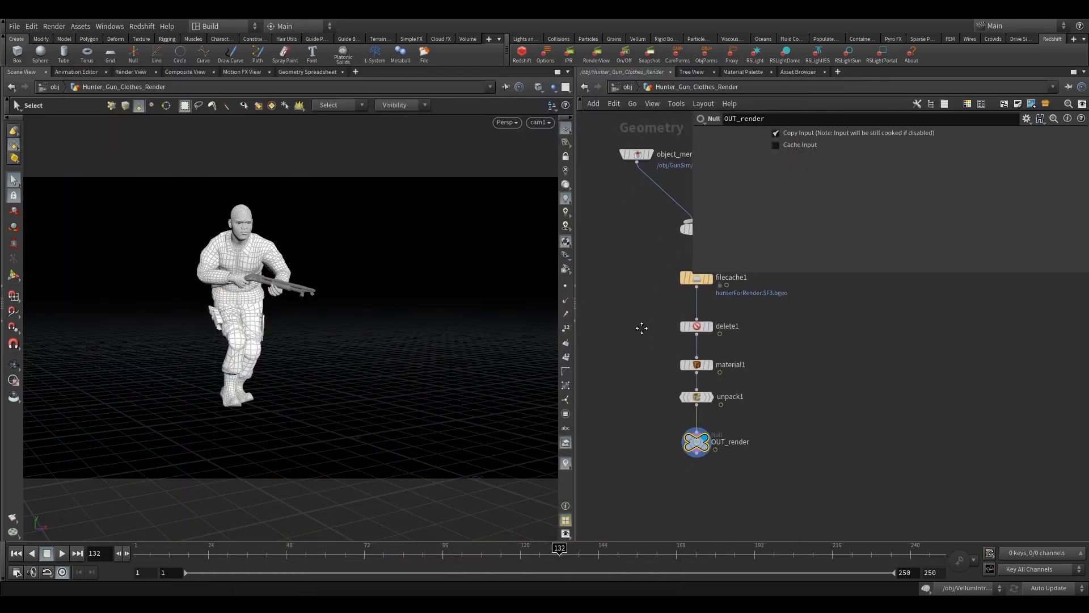
- Select the material1 node and inspect the group options of its gun material entry
{"action": "left_click_drag", "start_coordinate": [644, 346], "coordinate": [715, 369]}
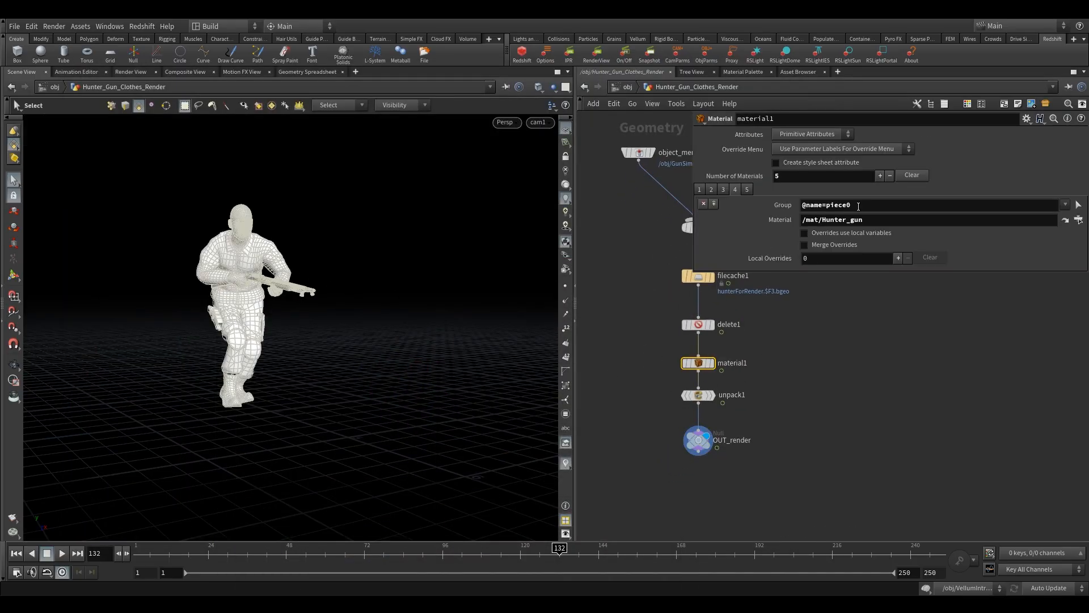
{"action": "left_click", "coordinate": [828, 205]}
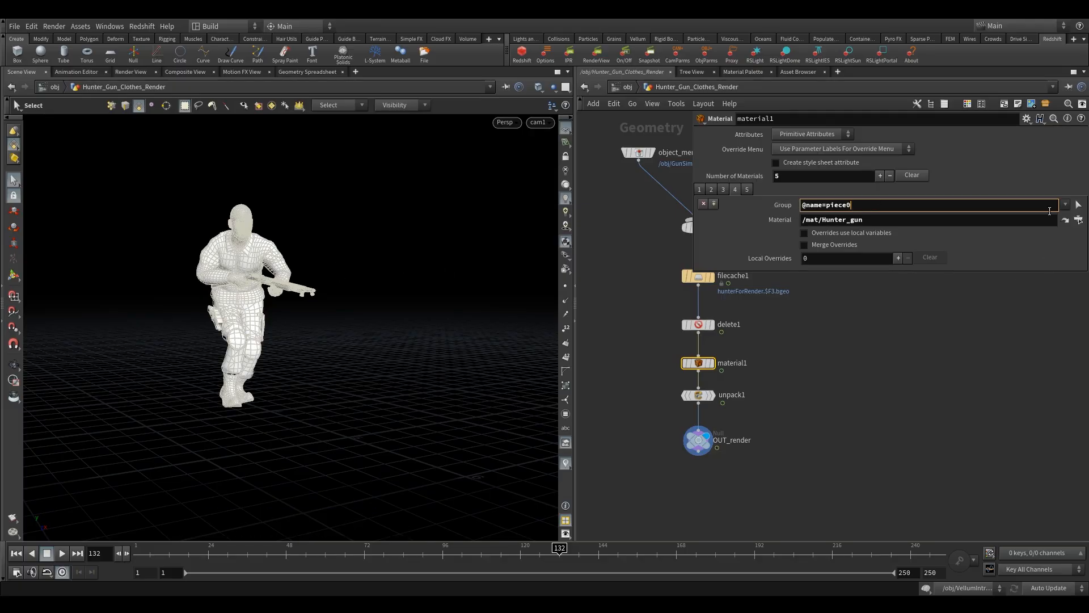
{"action": "left_click", "coordinate": [1065, 205]}
{"action": "left_click", "coordinate": [1023, 284]}
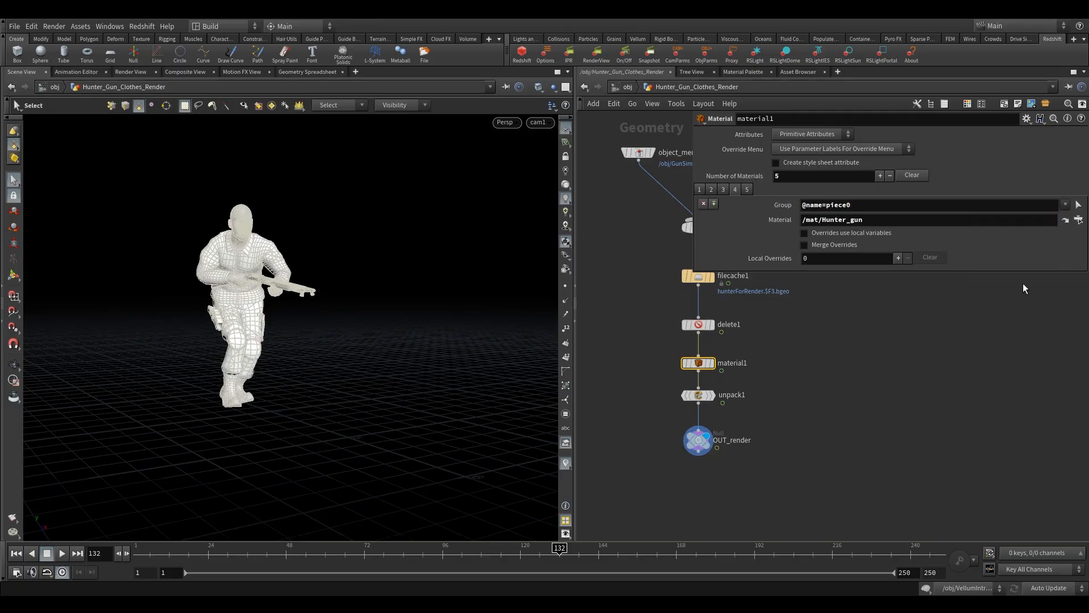